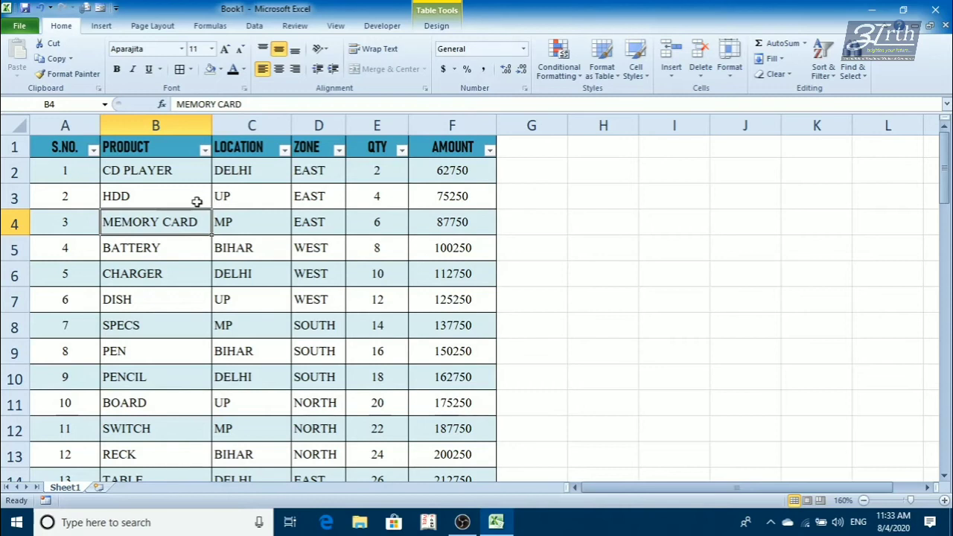
Examine the sales table from its header row down to the last record in row 61
left_click(139, 196)
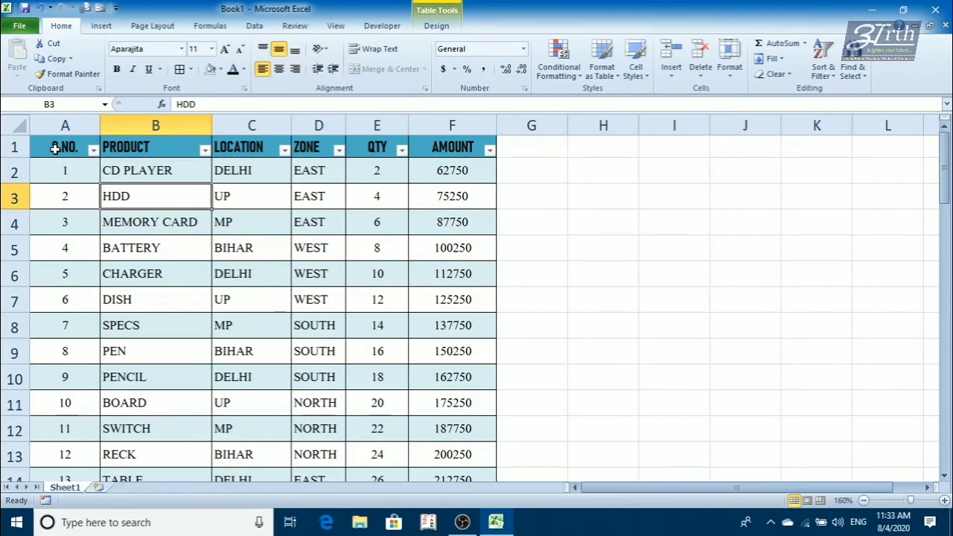
left_click(190, 220)
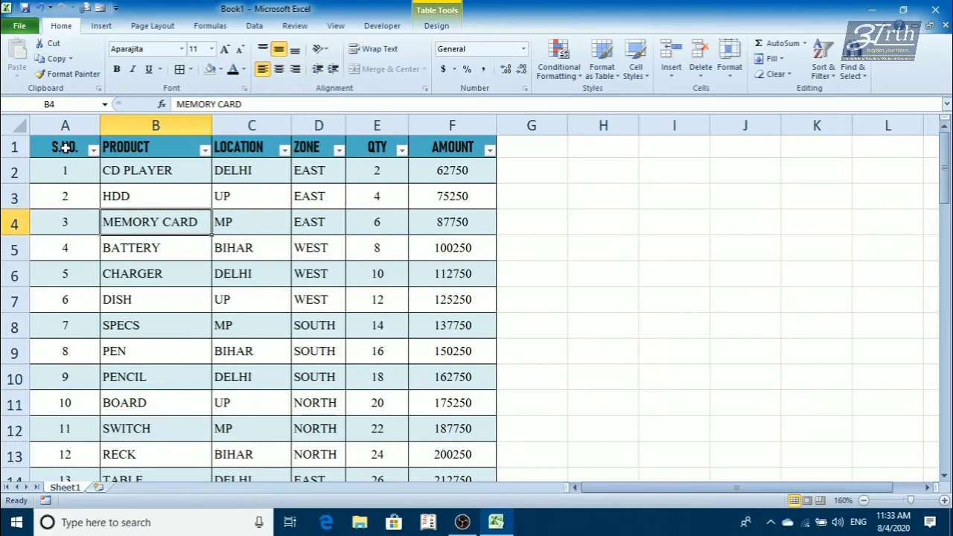
left_click_drag(66, 147, 421, 298)
left_click(226, 298)
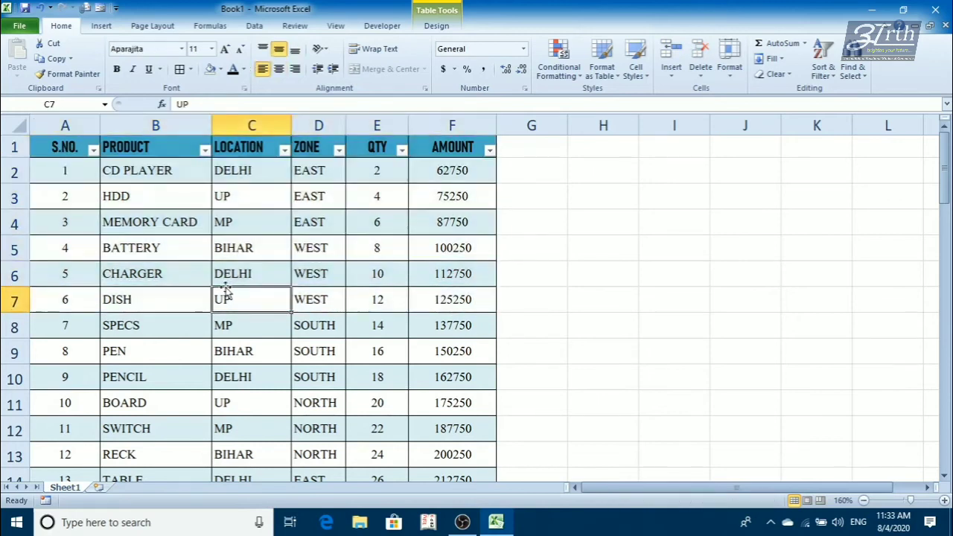
scroll(226, 292, "down", 17)
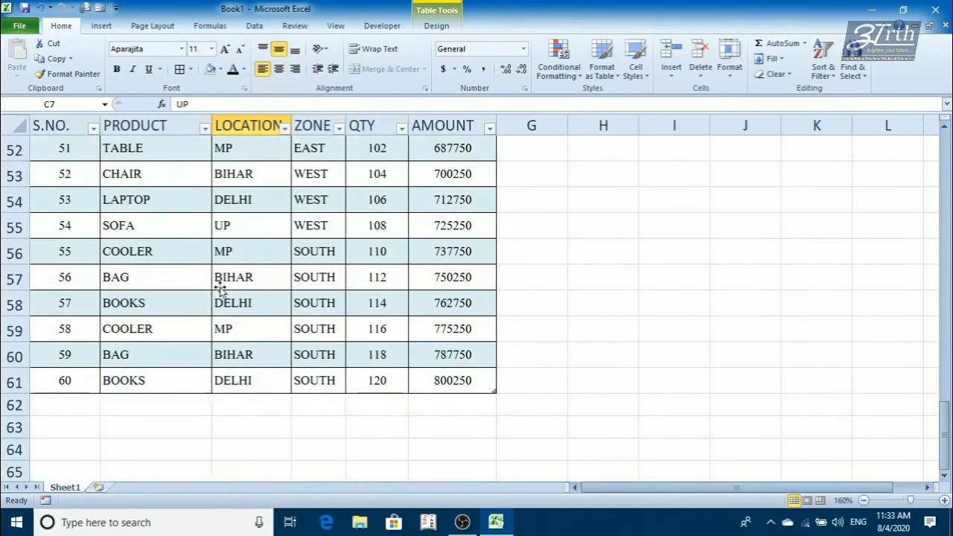
scroll(220, 290, "down", 2)
scroll(221, 290, "up", 14)
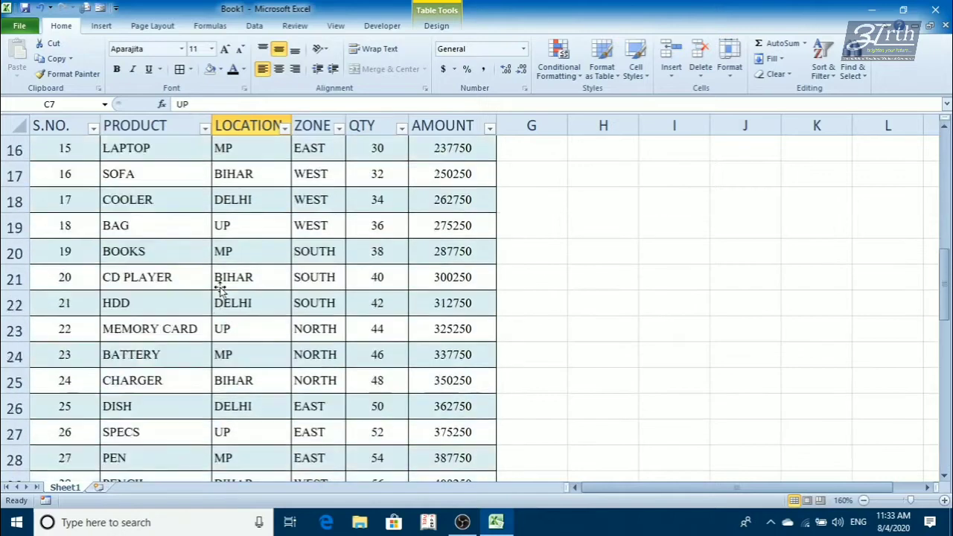
scroll(221, 291, "up", 5)
Examine the PRODUCT, LOCATION and ZONE columns of the sales table one after another
left_click(251, 125)
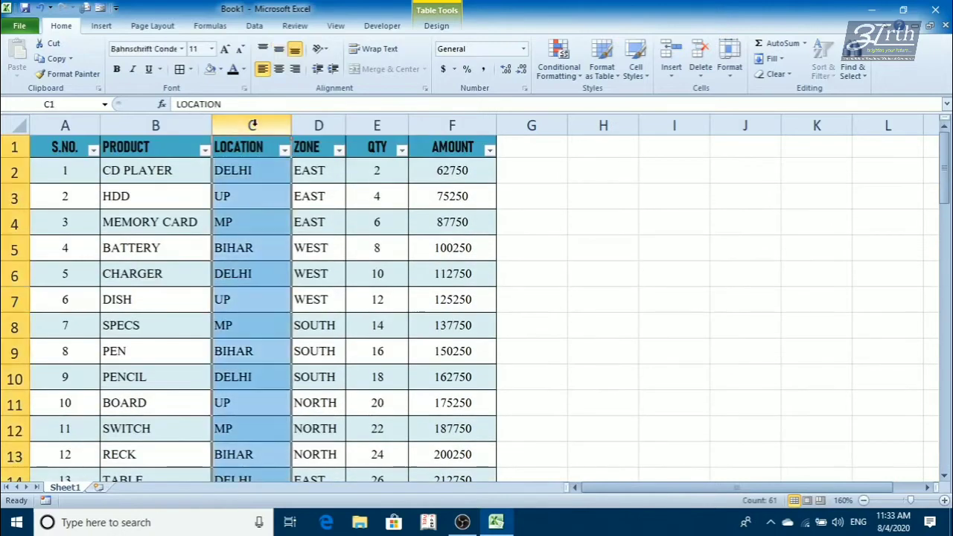
left_click(299, 125)
left_click_drag(258, 125, 315, 125)
left_click(262, 224)
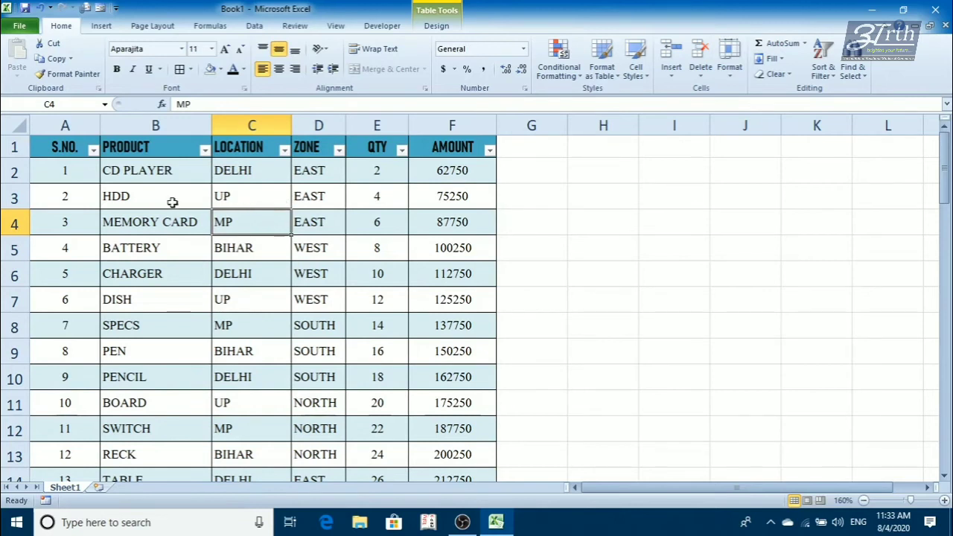
left_click(144, 125)
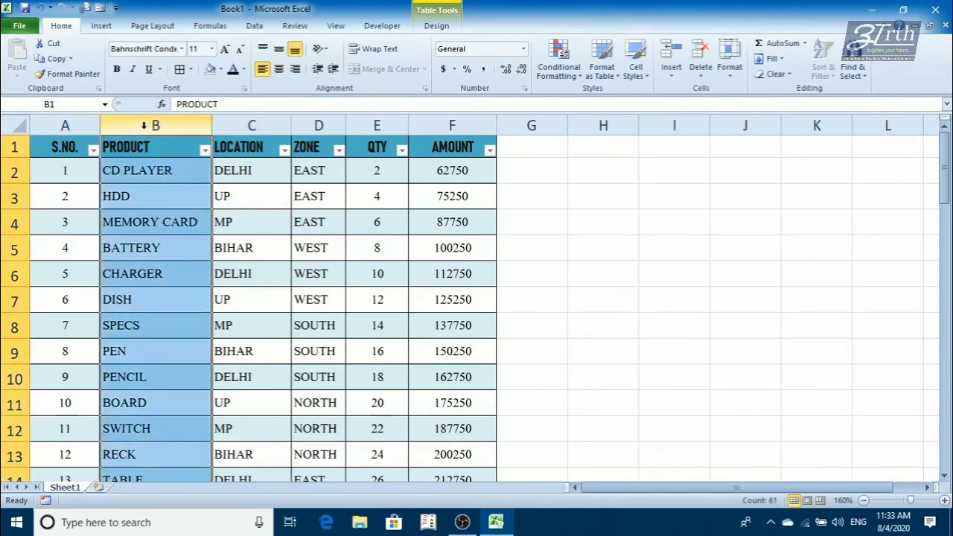
left_click(236, 121)
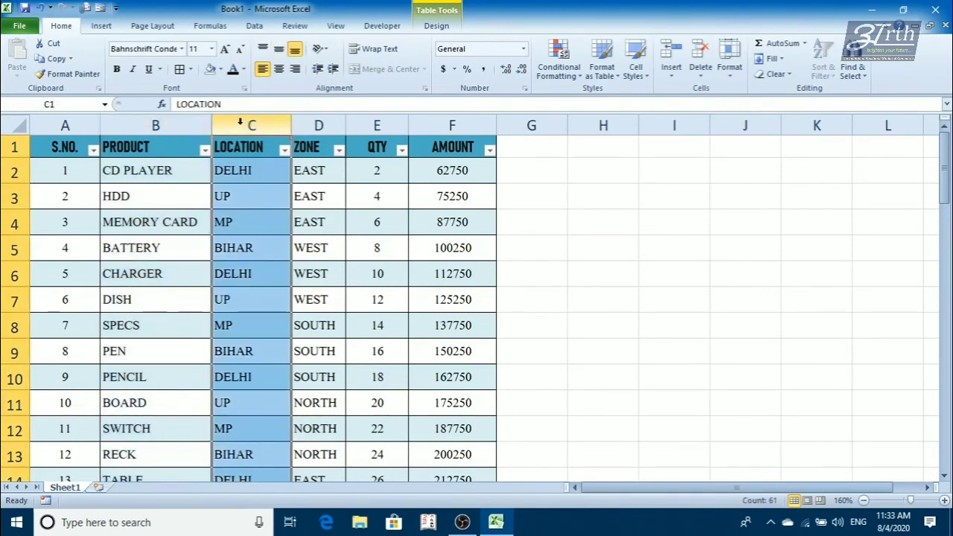
left_click(331, 119)
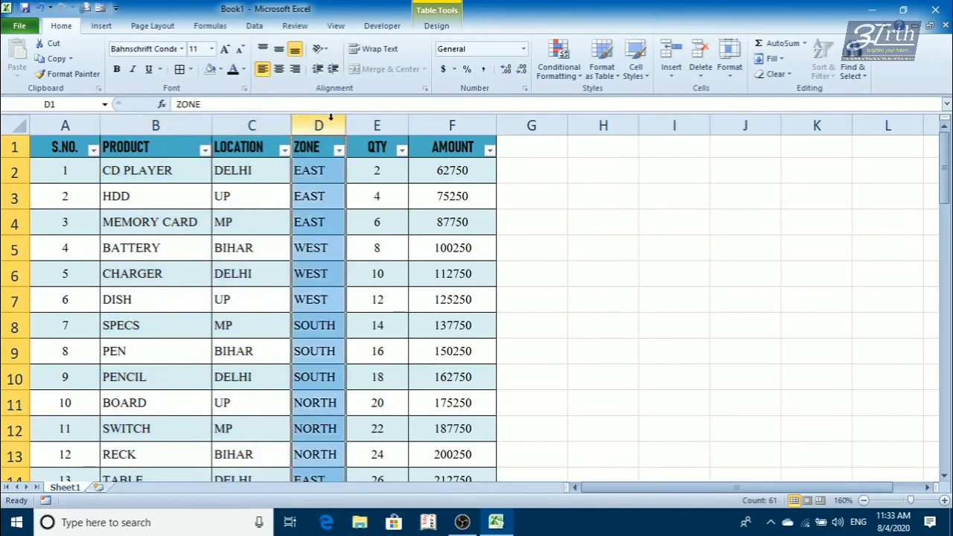
left_click(316, 172)
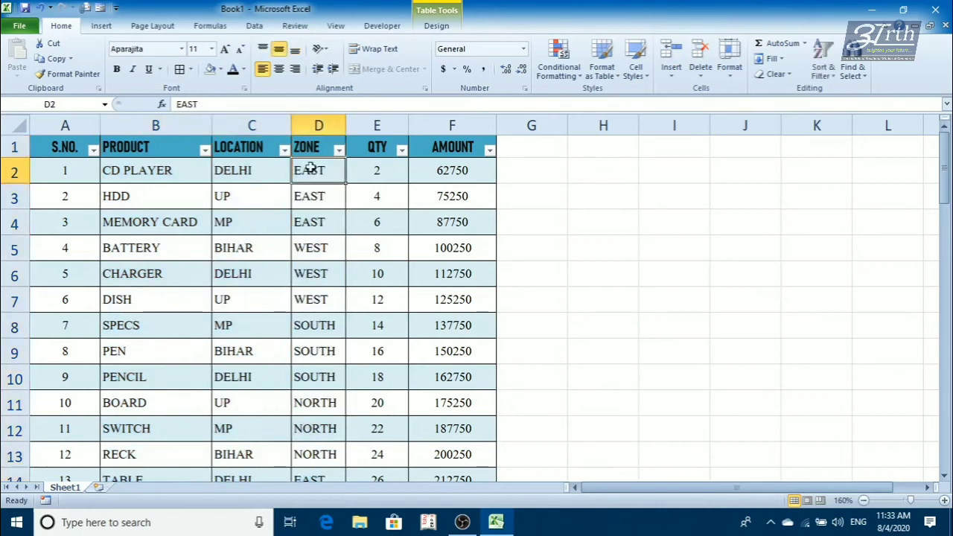
left_click(238, 125)
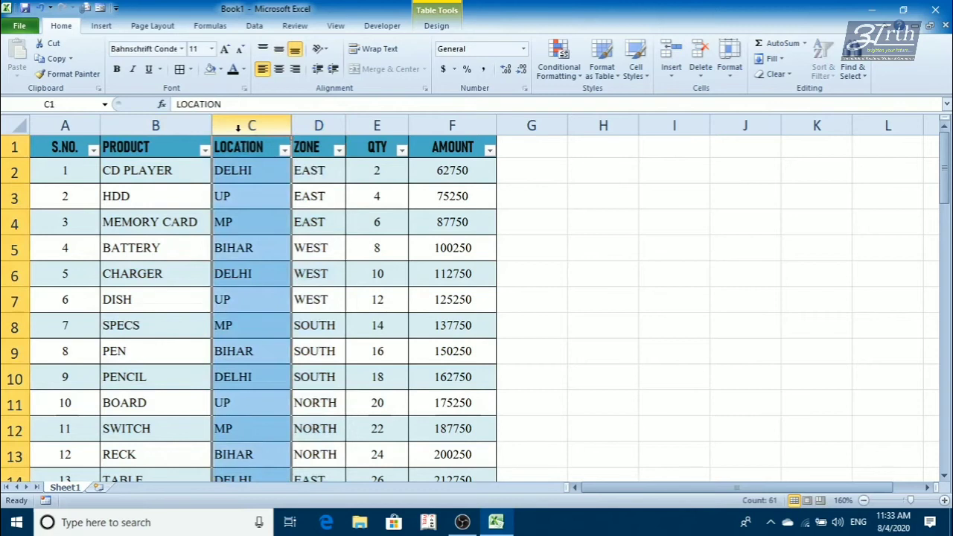
left_click(330, 125)
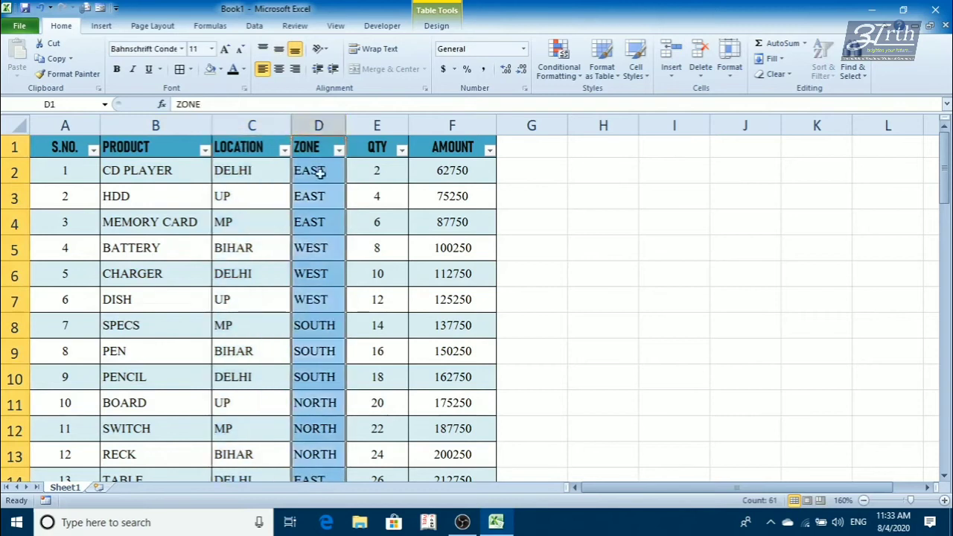
left_click(309, 216)
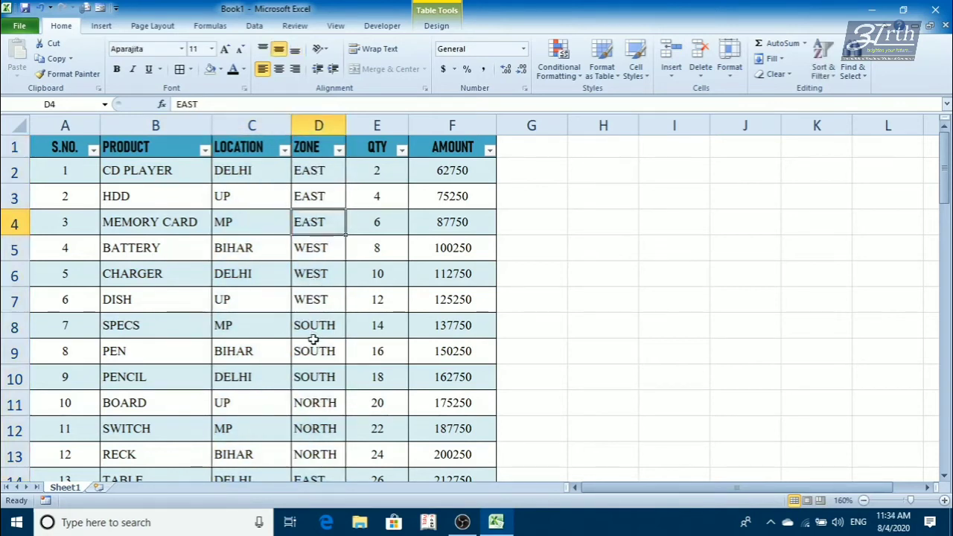
Examine the zone entries down the ZONE column and the neighbouring LOCATION and PRODUCT entries
scroll(320, 350, "down", 3)
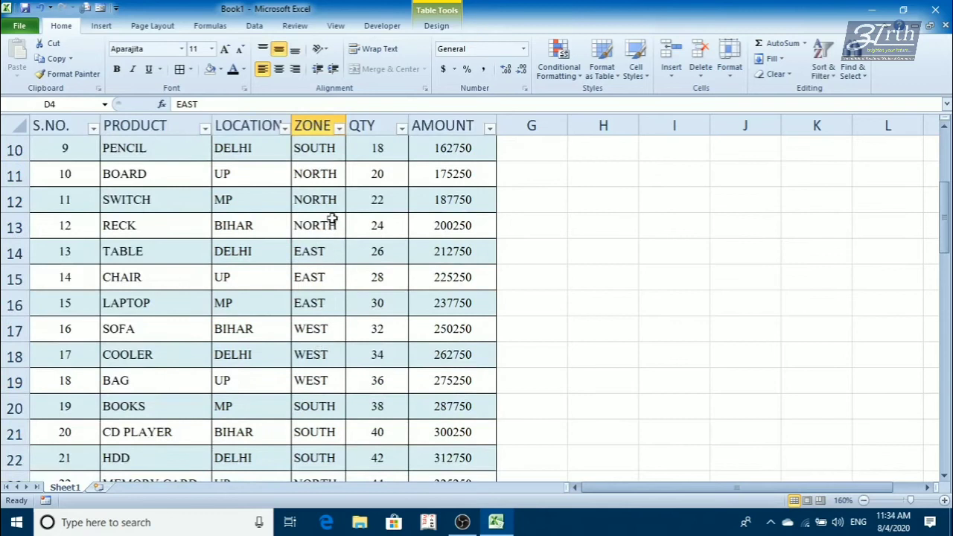
scroll(331, 218, "up", 3)
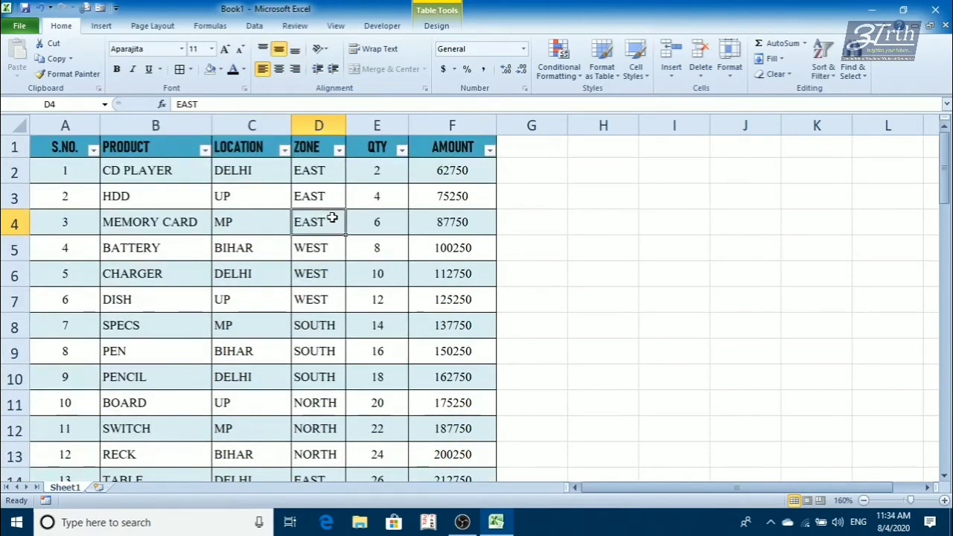
scroll(331, 218, "down", 4)
scroll(332, 217, "up", 4)
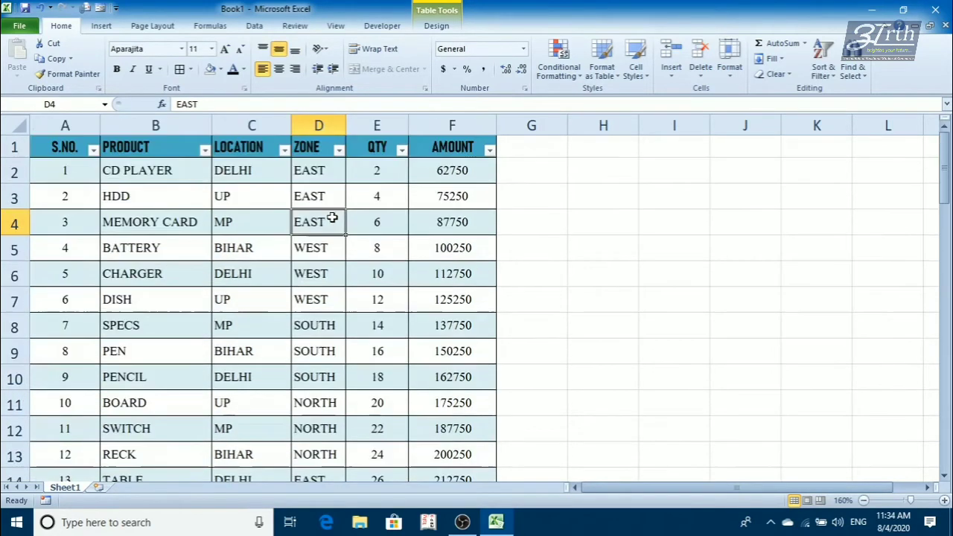
left_click(320, 164)
left_click_drag(321, 164, 315, 455)
left_click(308, 270)
left_click(252, 224)
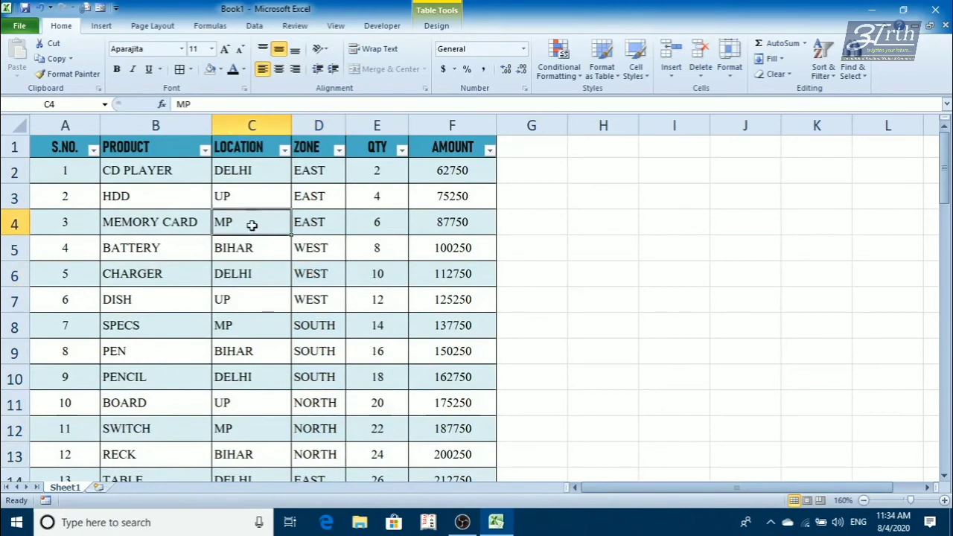
left_click(158, 275)
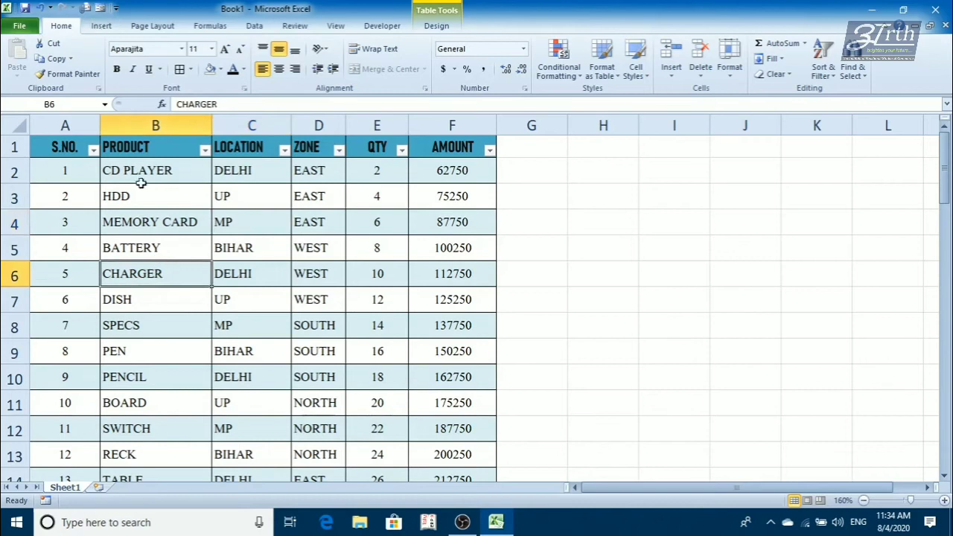
Select the whole sales table with its headers and start a PivotTable from it, keeping the dialog clear of the data
left_click(121, 165)
left_click_drag(67, 147, 438, 333)
key("ctrl+shift+Down")
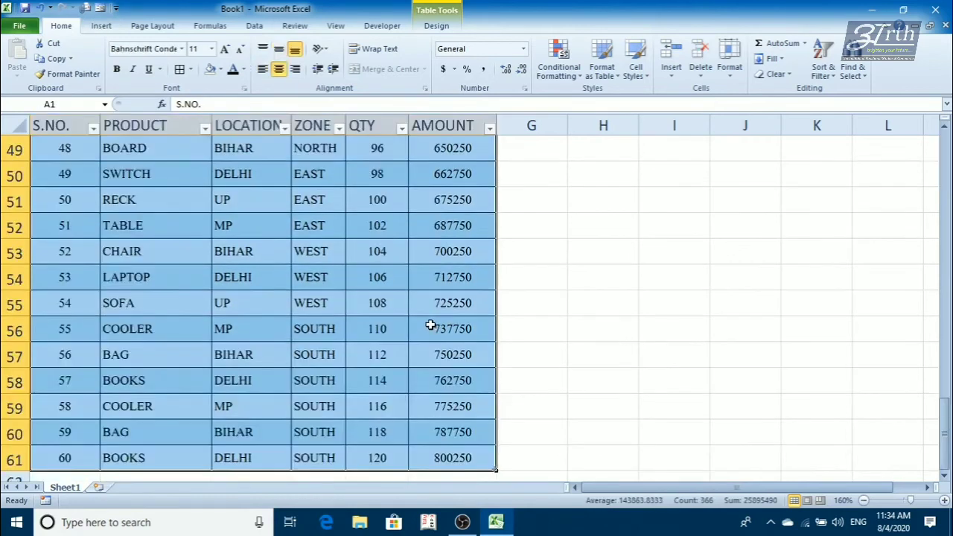
scroll(304, 284, "up", 16)
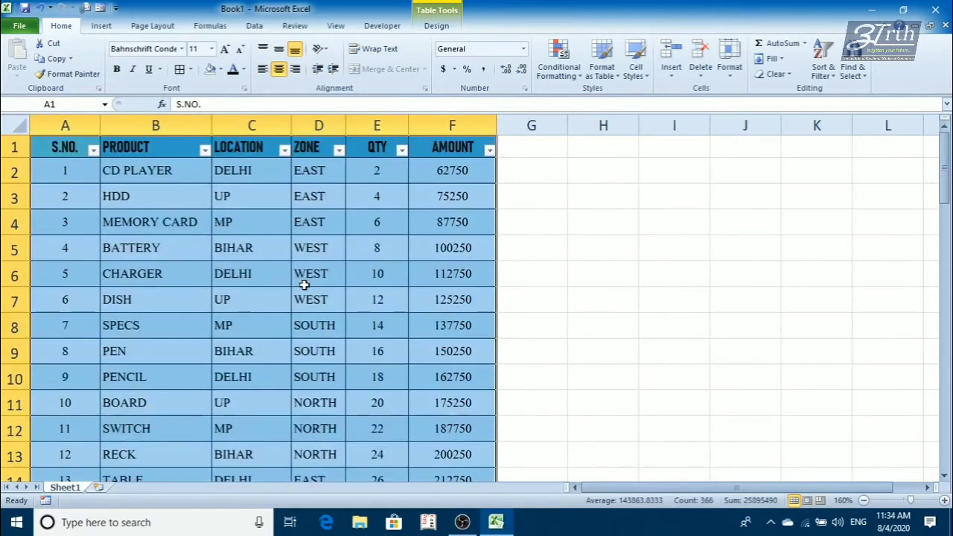
left_click(102, 26)
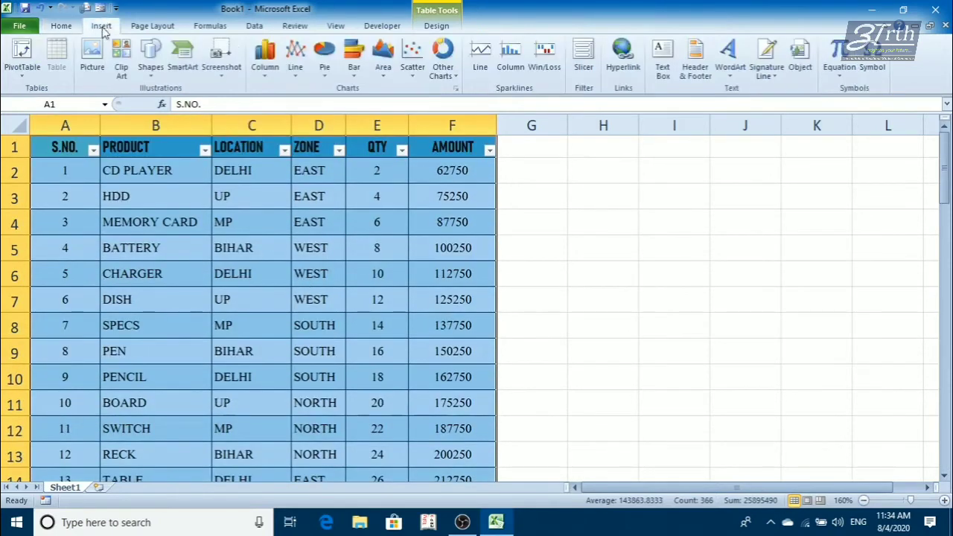
left_click(10, 71)
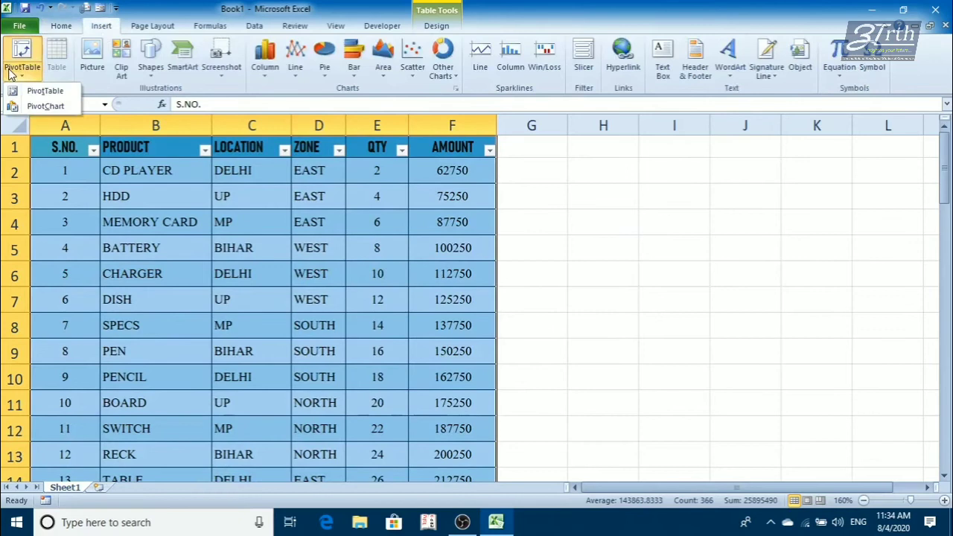
left_click(33, 96)
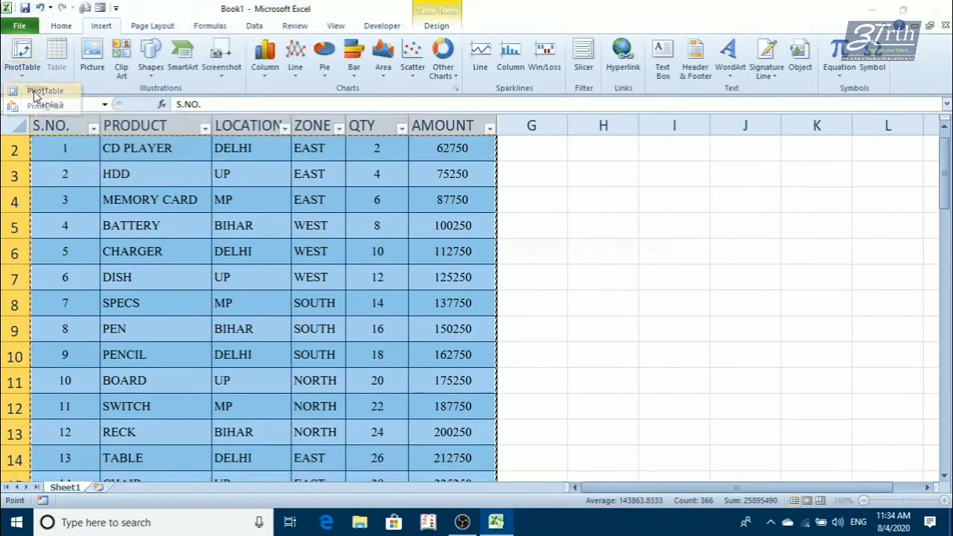
left_click_drag(495, 244, 604, 156)
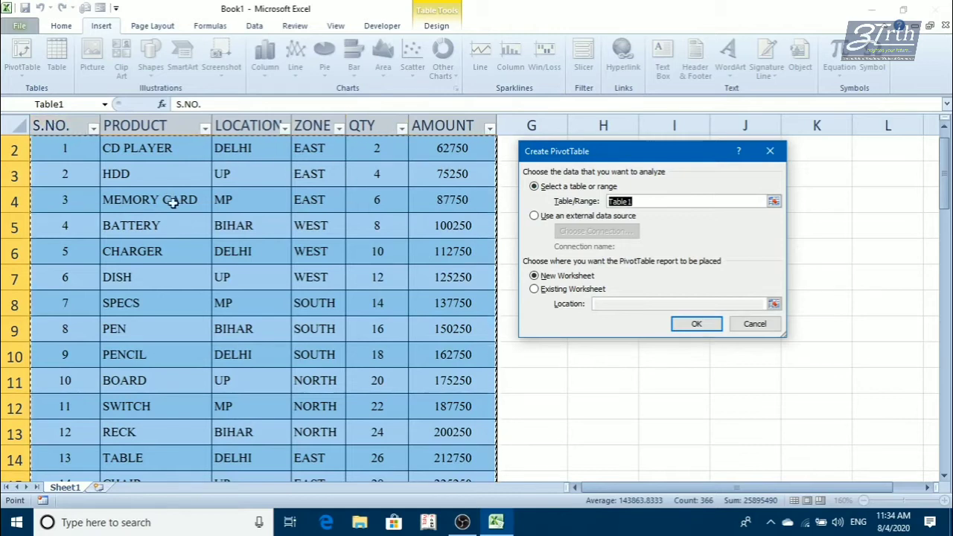
Specify the full table from the S.NO. header through row 61 as the PivotTable's source, Table1
scroll(175, 199, "up", 1)
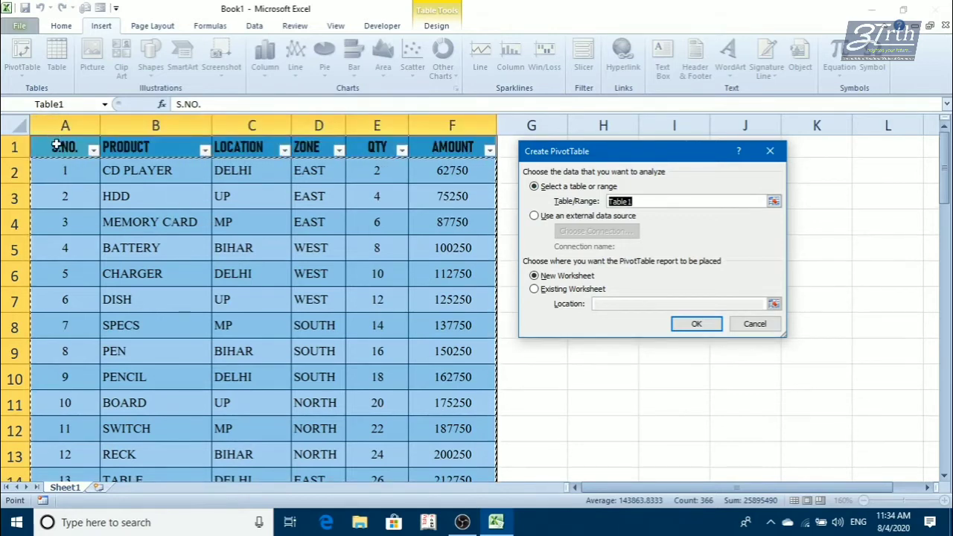
left_click_drag(60, 146, 448, 423)
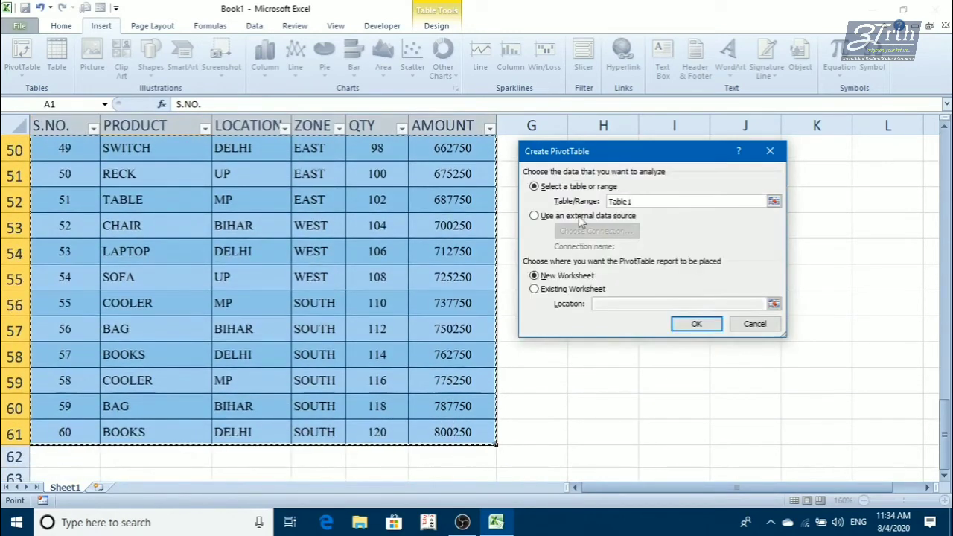
scroll(586, 214, "up", 17)
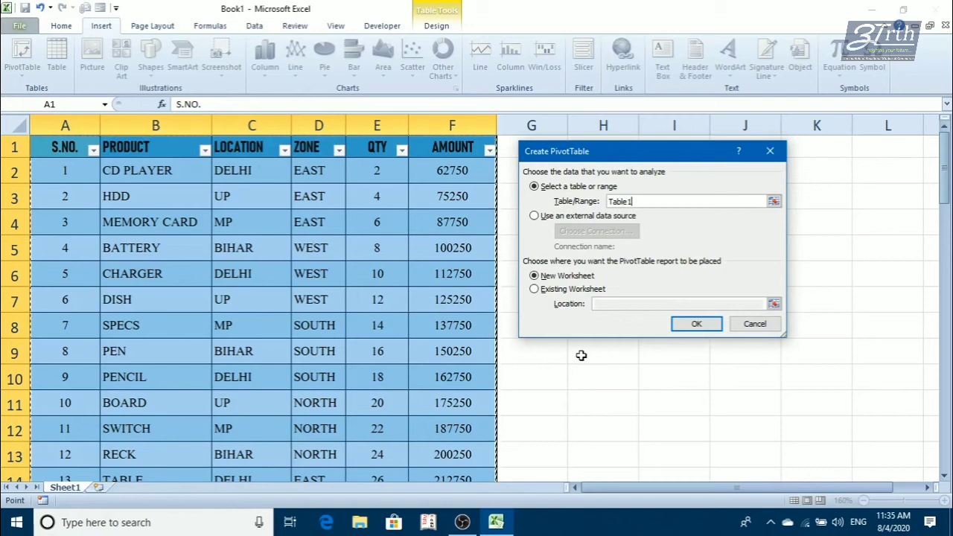
Set the PivotTable's placement to the existing worksheet at cell L2 of Sheet1
left_click(534, 291)
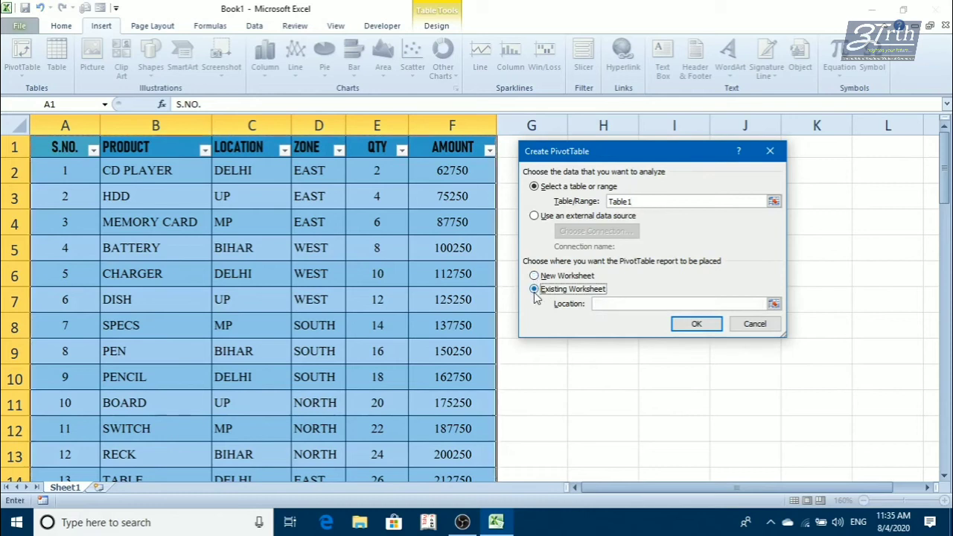
left_click(617, 305)
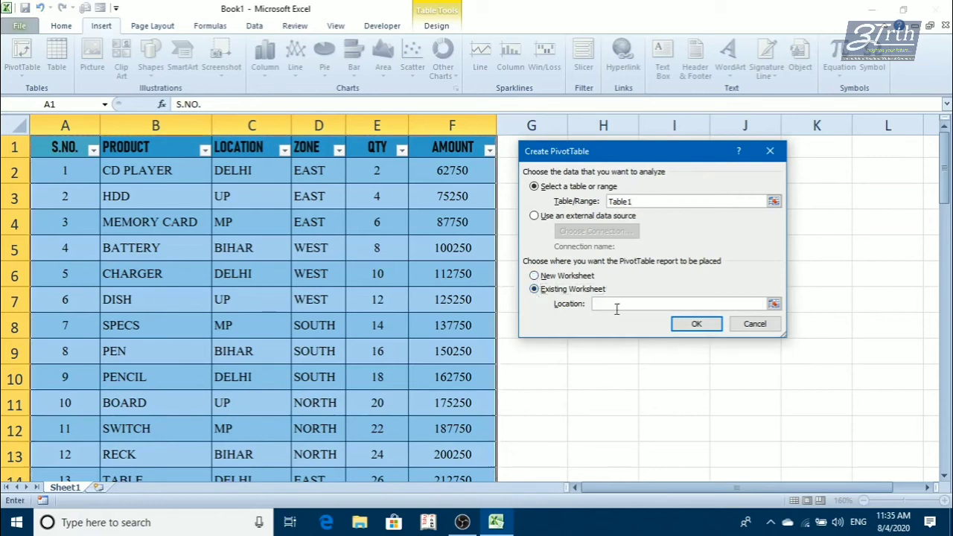
left_click(898, 173)
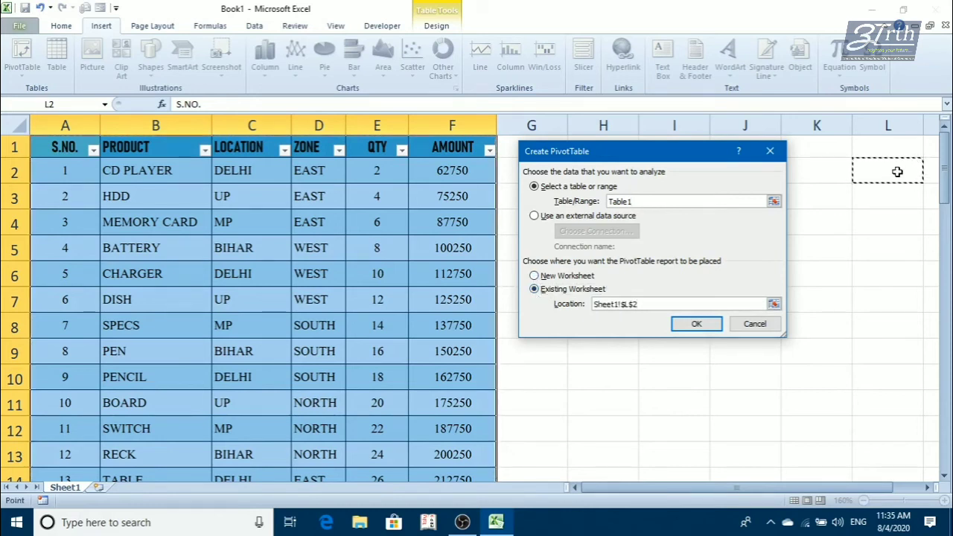
Place the PivotTable on a new worksheet and create it
left_click(534, 276)
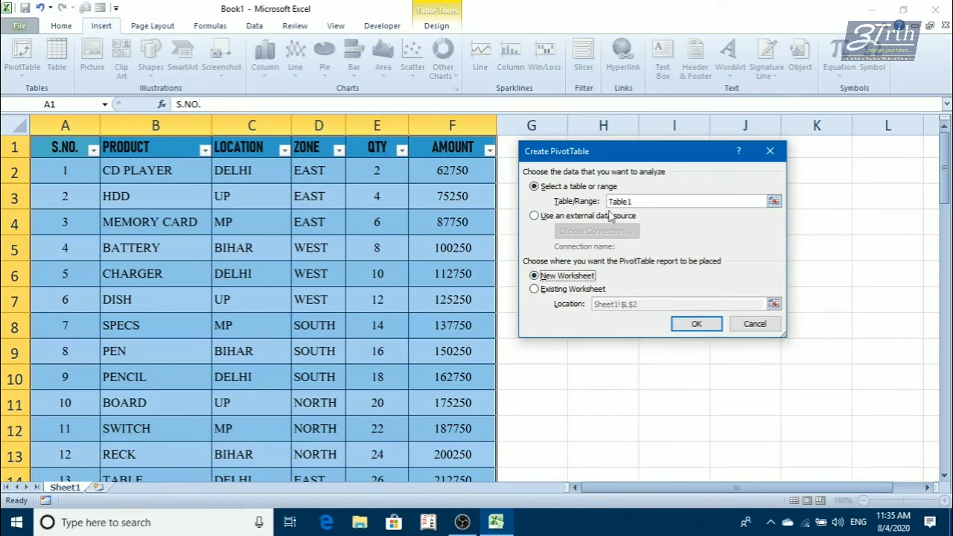
left_click(685, 326)
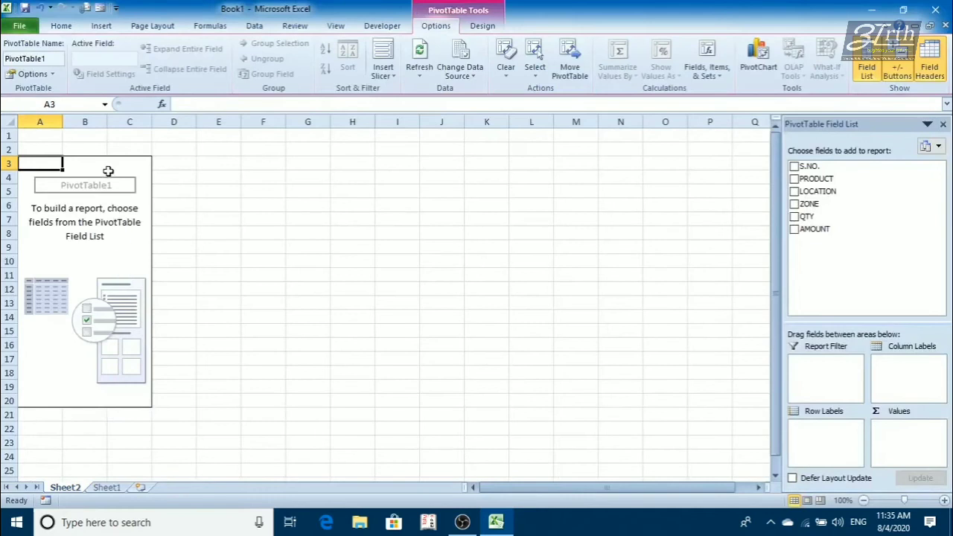
left_click(83, 221)
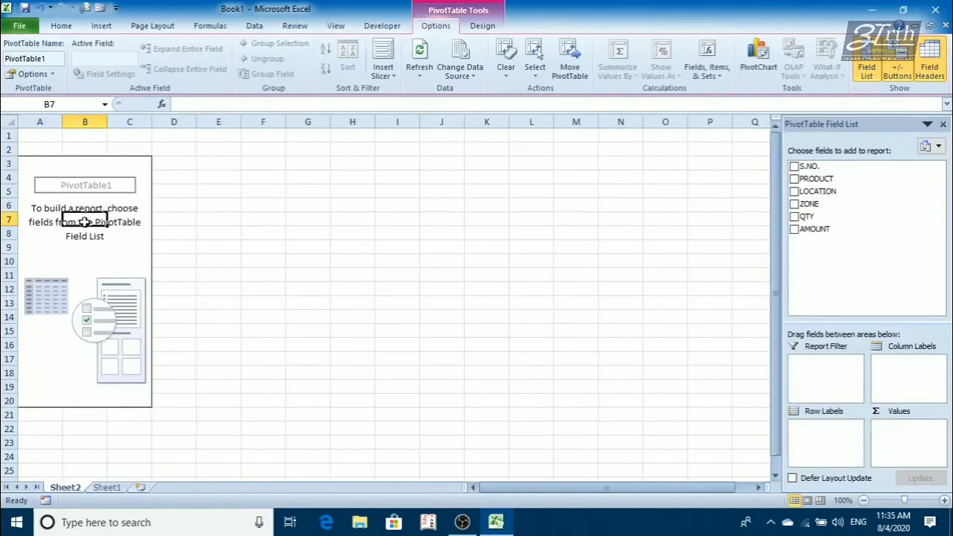
left_click(61, 167)
left_click(91, 261)
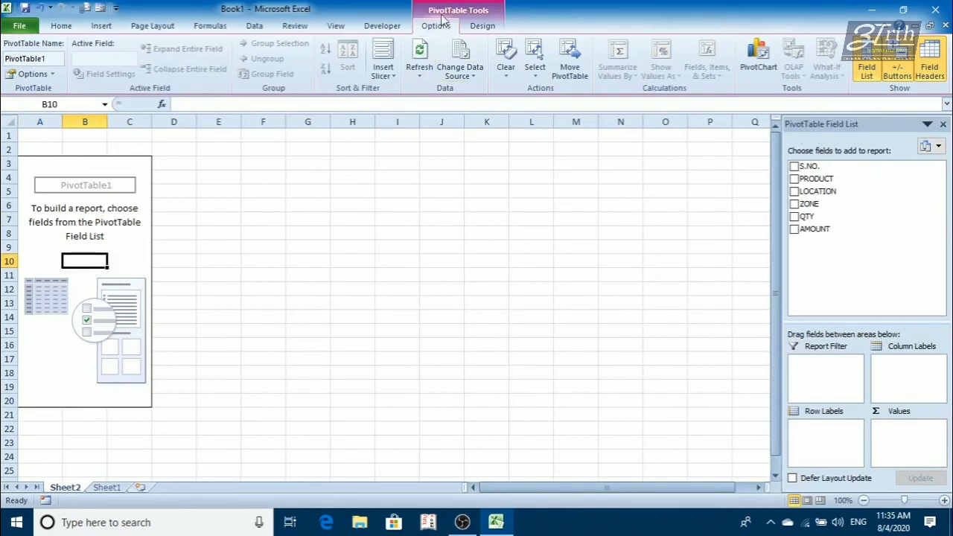
left_click(478, 26)
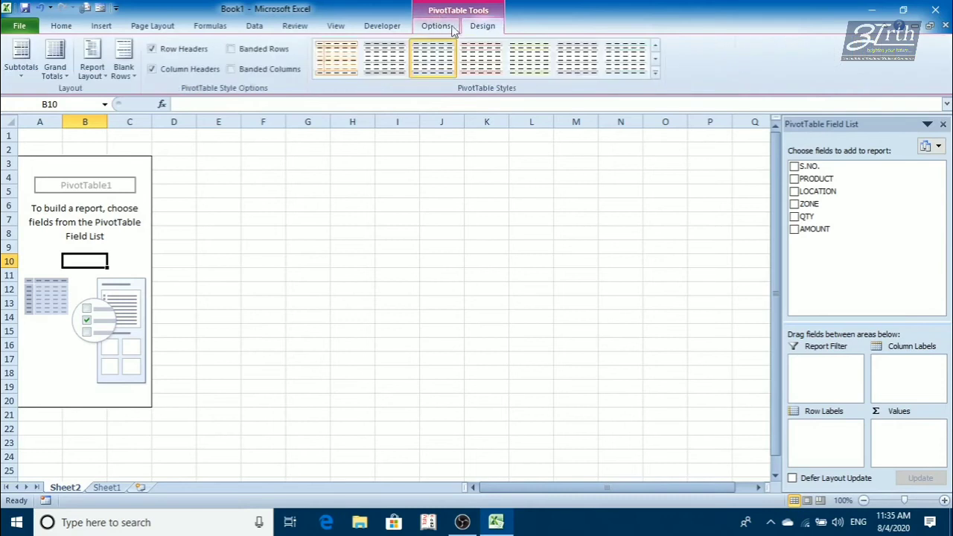
left_click(439, 27)
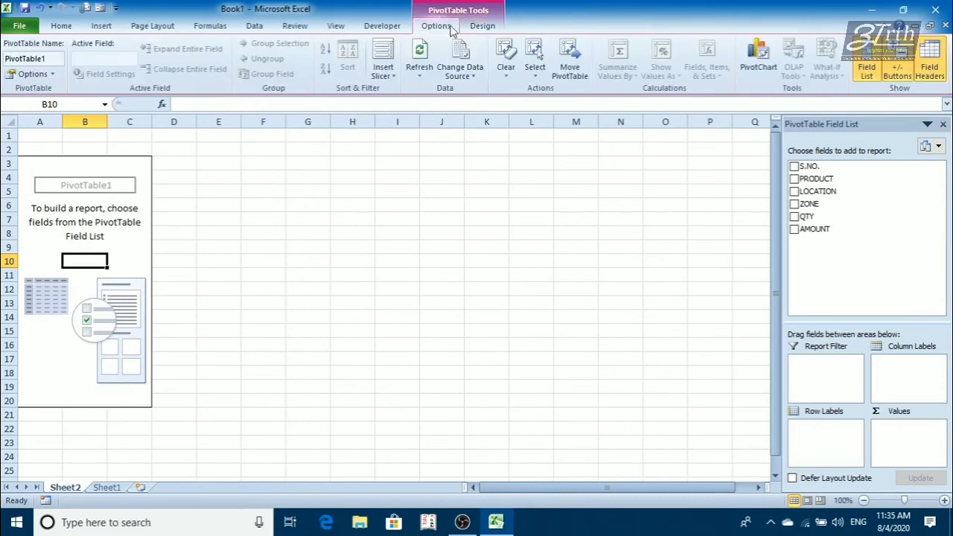
left_click(470, 28)
left_click(447, 28)
left_click(465, 27)
left_click(447, 28)
left_click(476, 27)
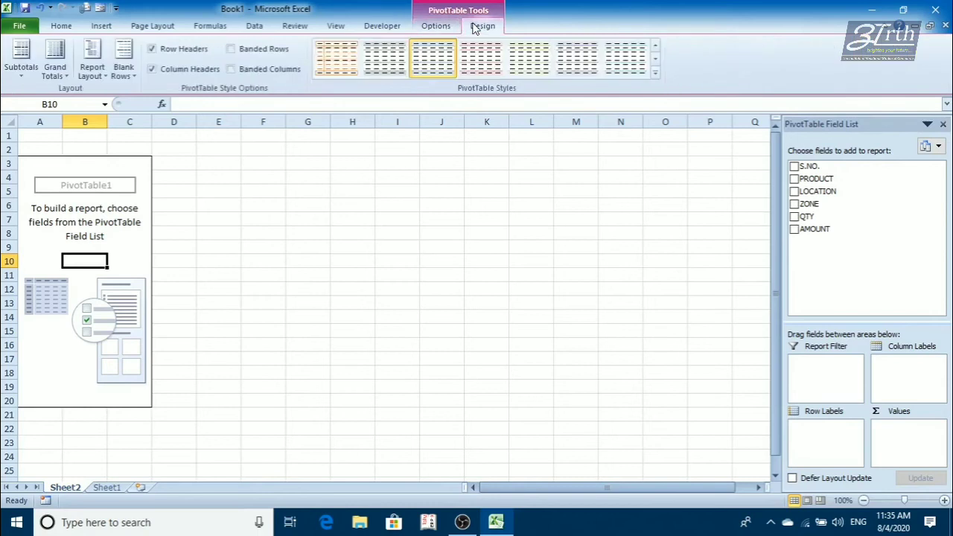
left_click(449, 31)
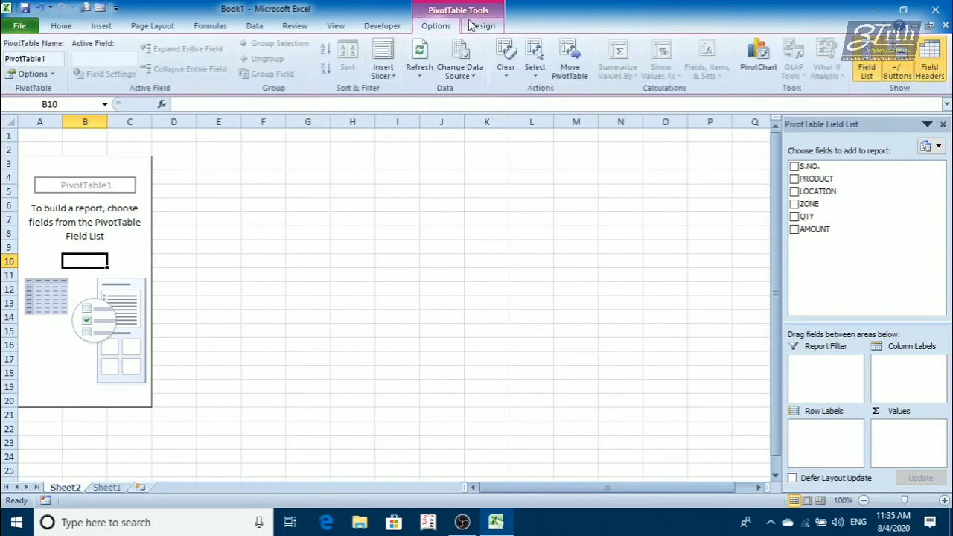
left_click(471, 27)
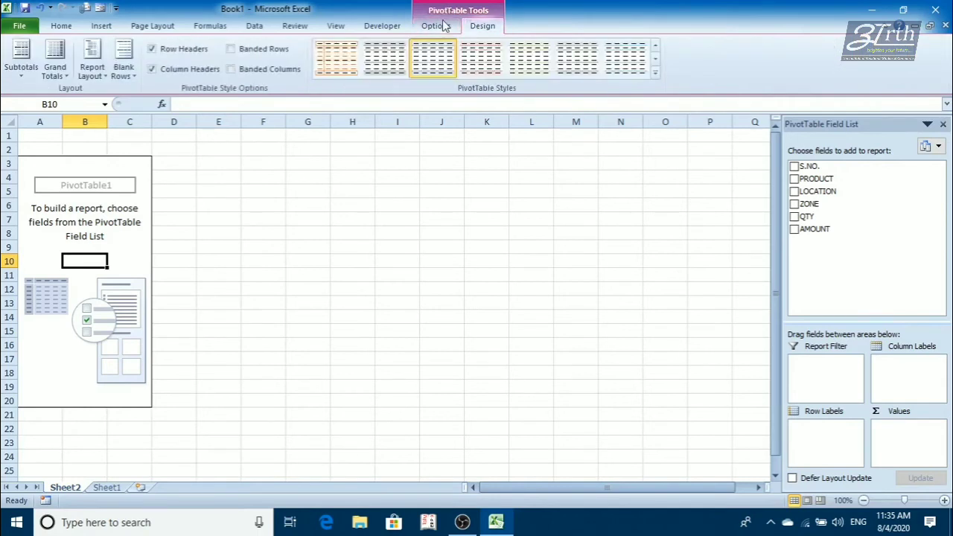
left_click(444, 27)
left_click(480, 29)
Add PRODUCT, LOCATION and ZONE as row labels of the empty PivotTable and AMOUNT as its summed values
left_click(127, 233)
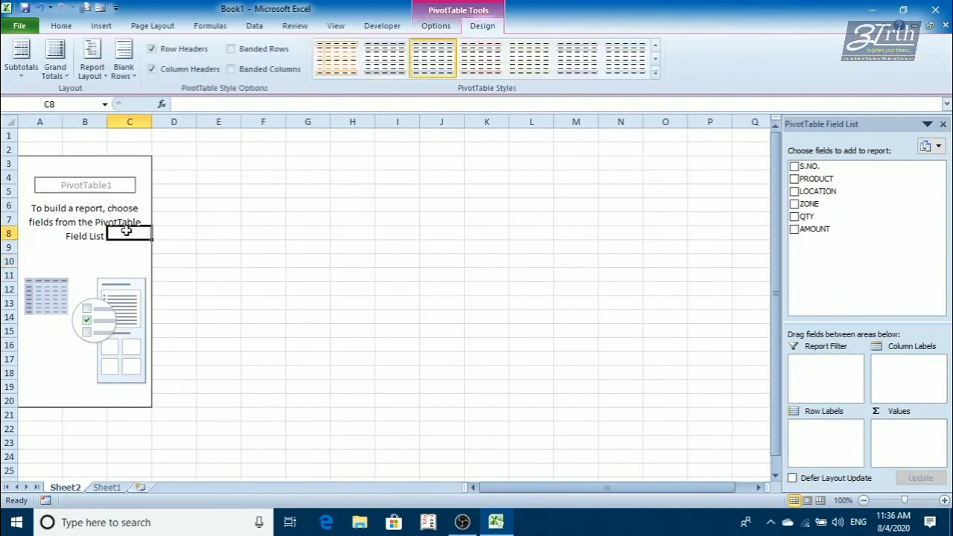
left_click(793, 179)
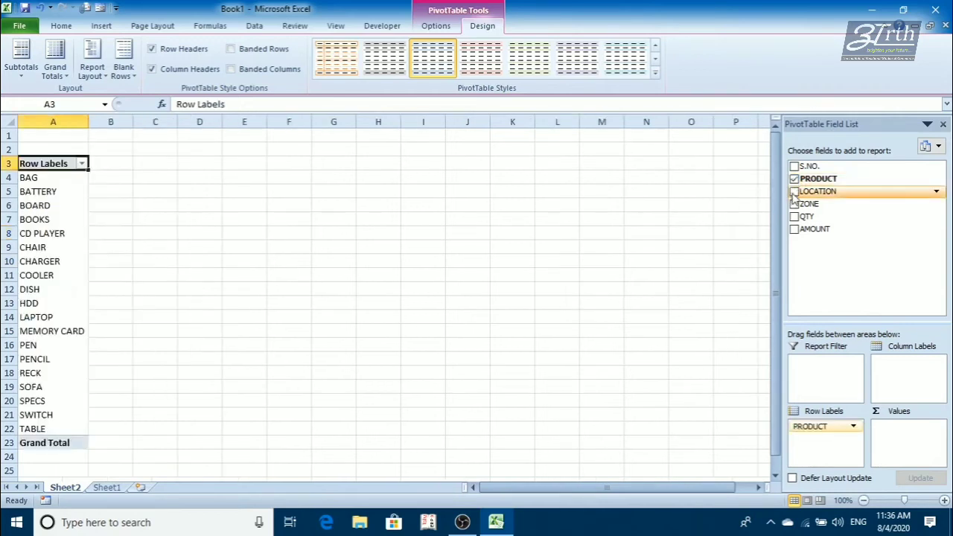
left_click(794, 192)
left_click(793, 204)
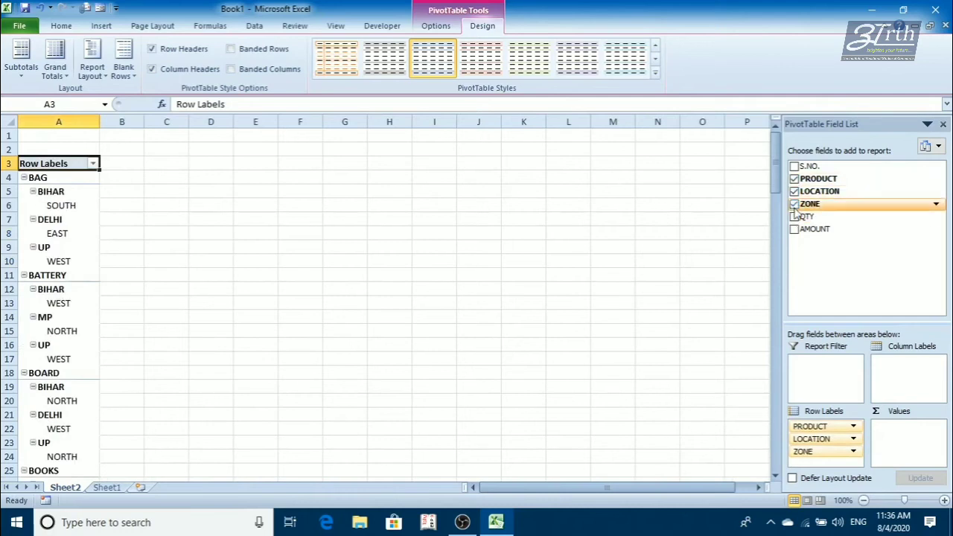
left_click(794, 229)
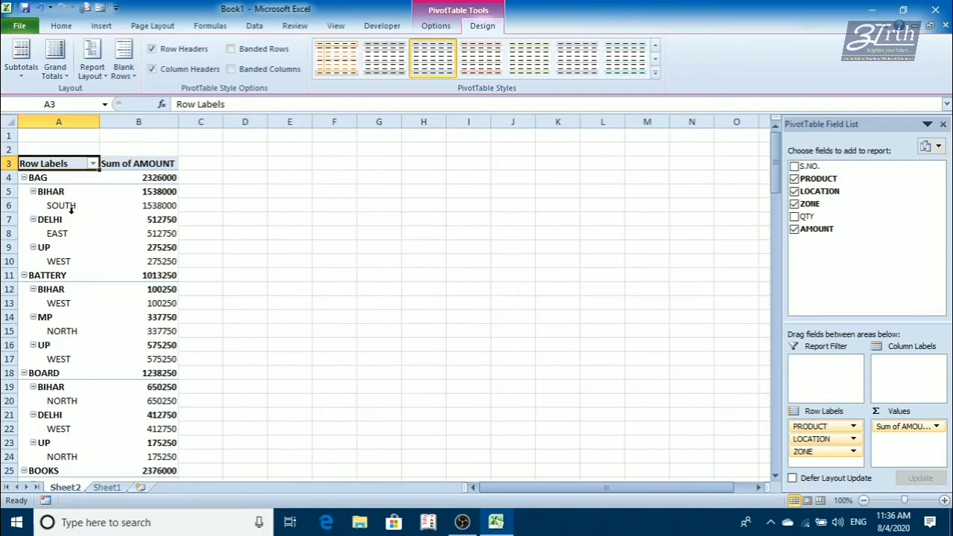
left_click(66, 331)
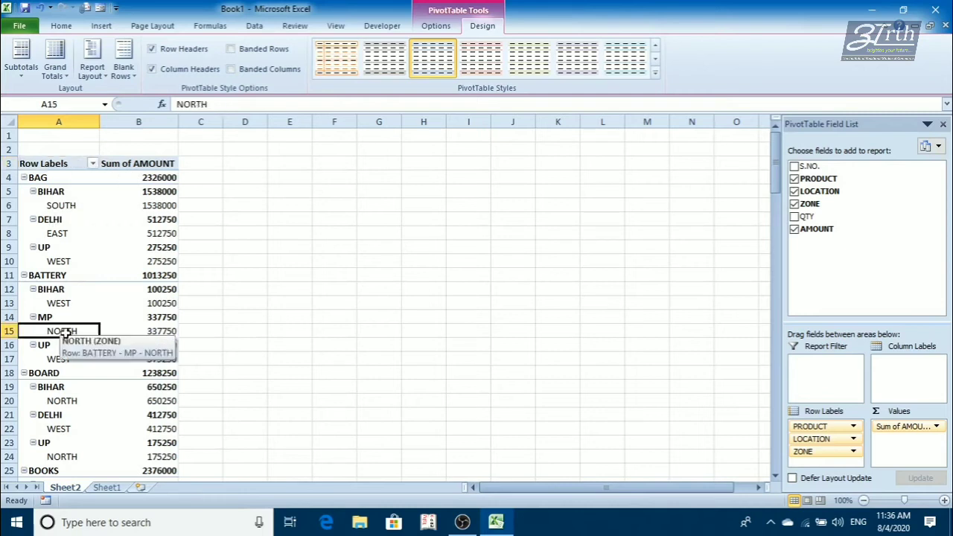
left_click(54, 387)
left_click(54, 387)
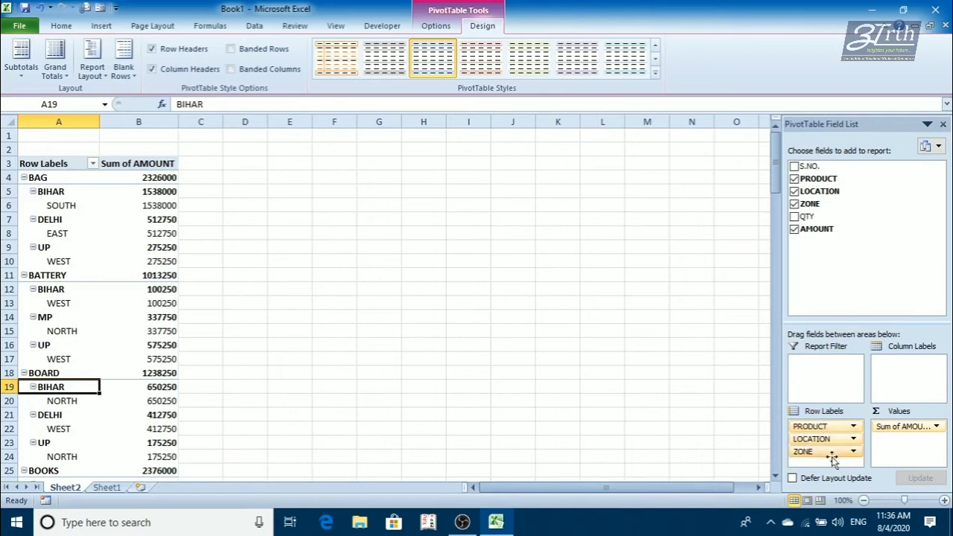
Move the LOCATION field from the row labels to the column labels and check the location headings
left_click_drag(829, 441, 911, 371)
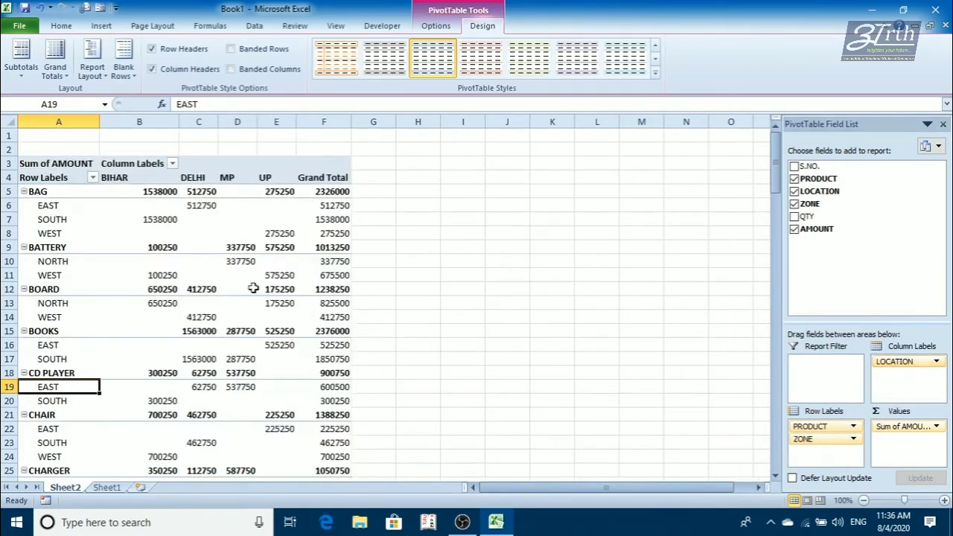
left_click(131, 171)
left_click(210, 181)
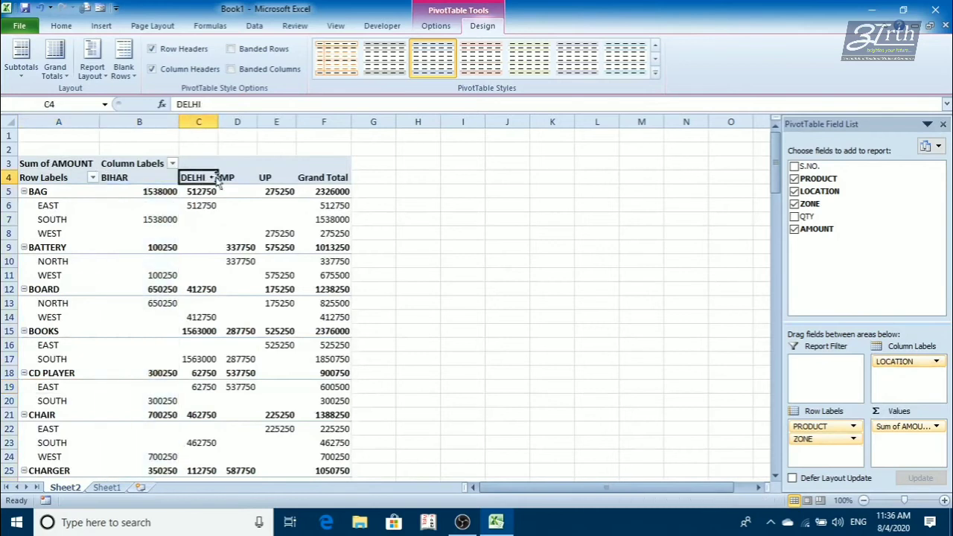
left_click(237, 177)
left_click(261, 178)
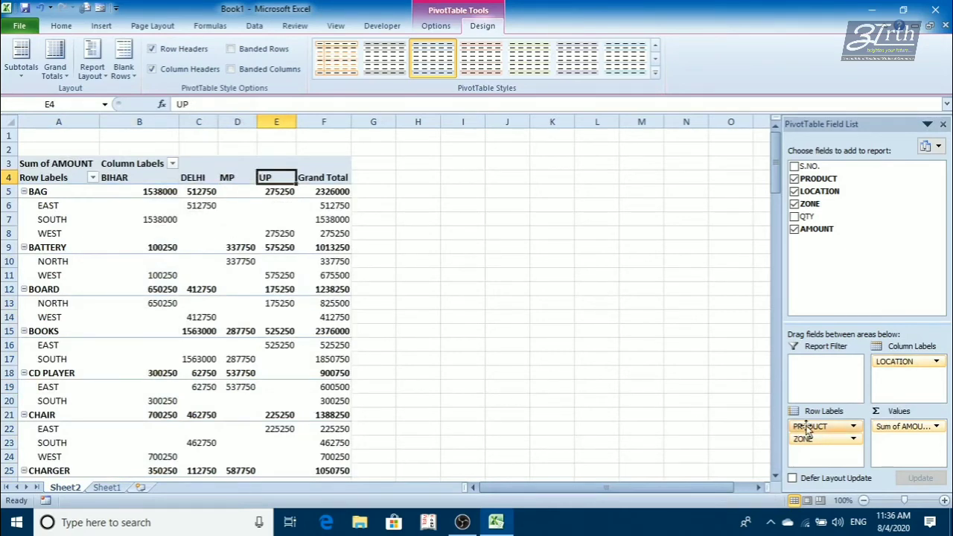
Place ZONE above PRODUCT in the row labels and review the products grouped under the EAST and NORTH zones
left_click_drag(808, 430, 810, 447)
left_click(115, 276)
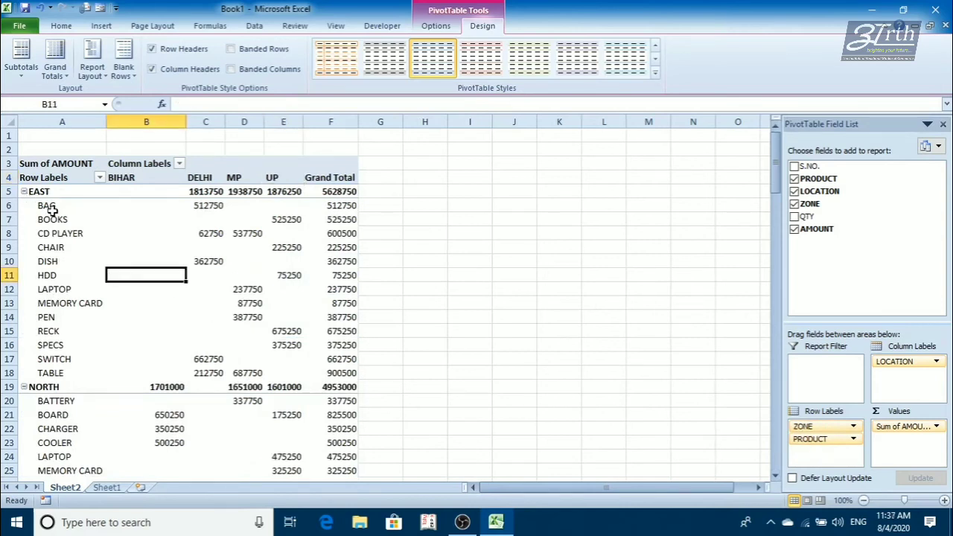
left_click_drag(48, 205, 52, 373)
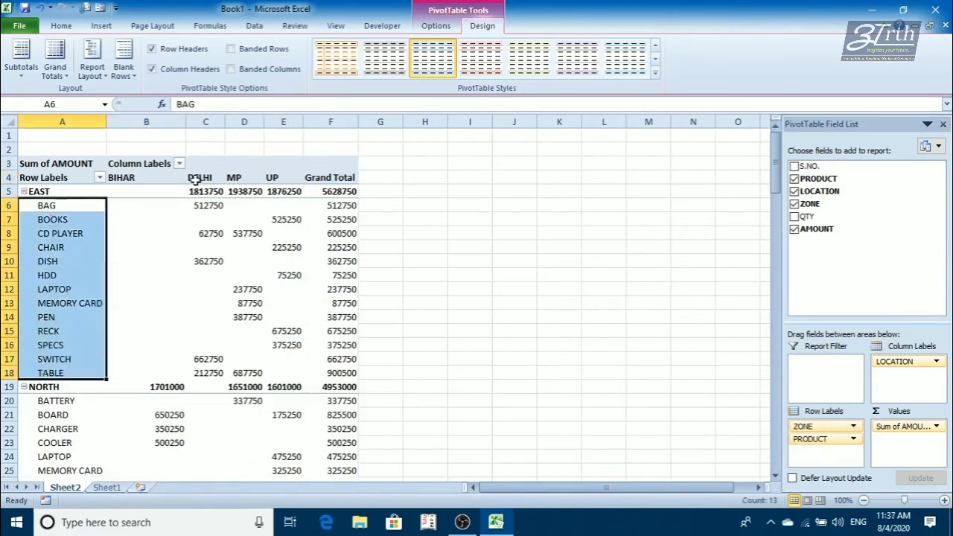
scroll(108, 313, "down", 4)
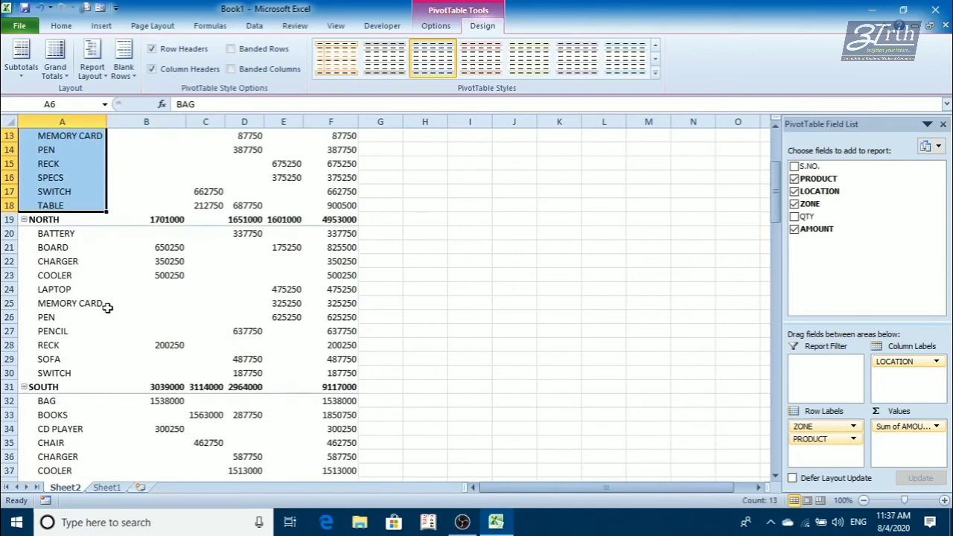
left_click_drag(44, 237, 318, 375)
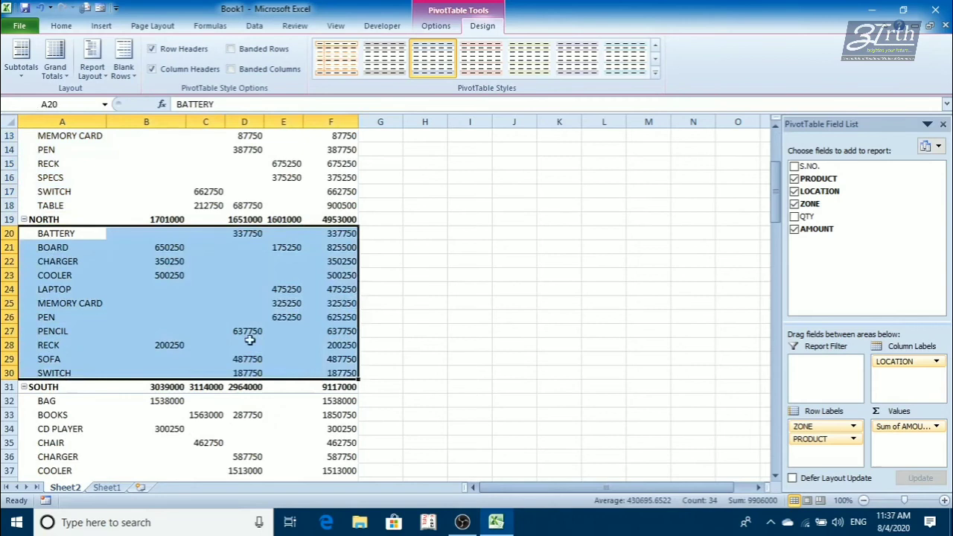
left_click(148, 198)
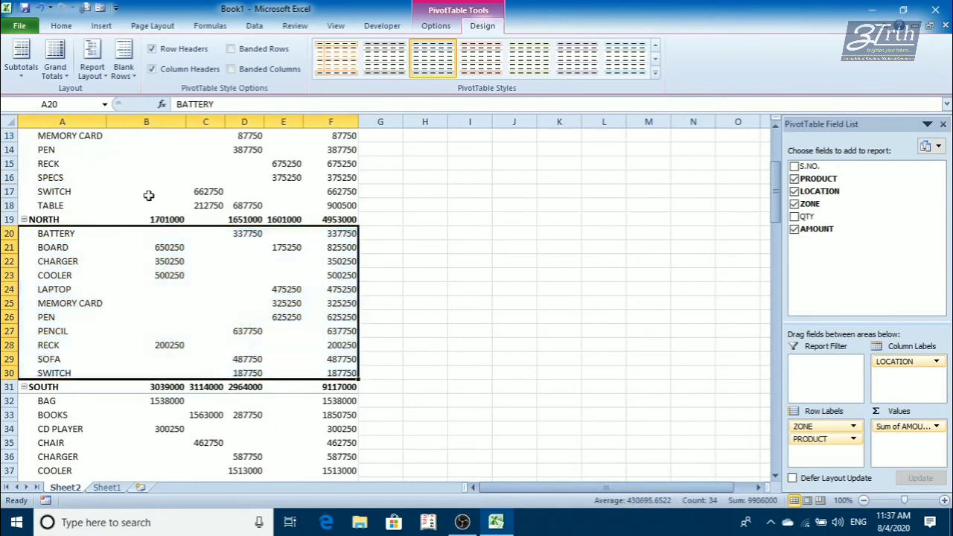
scroll(148, 197, "up", 4)
mouse_move(148, 198)
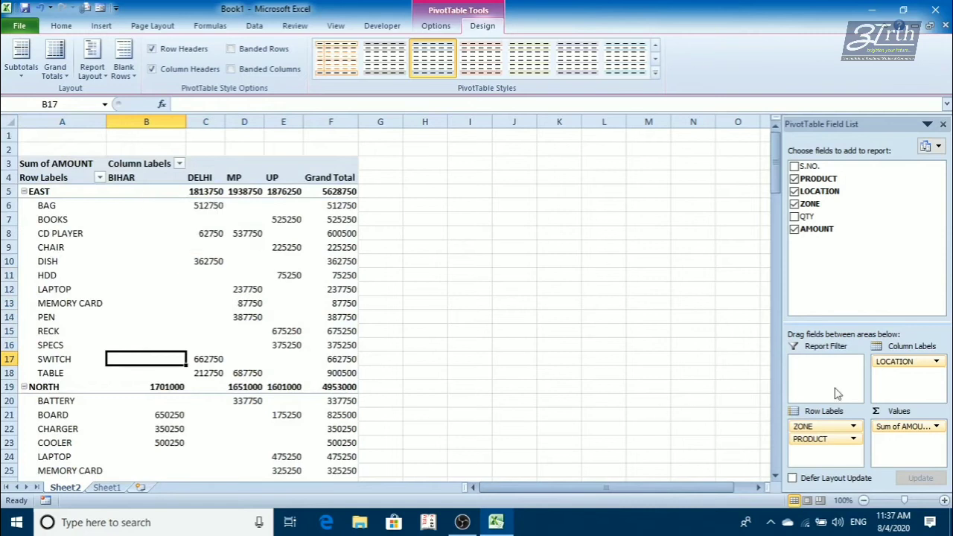
Move the ZONE field from the row labels to the report filter, keeping PRODUCT in rows and LOCATION in columns
left_click_drag(879, 363, 897, 370)
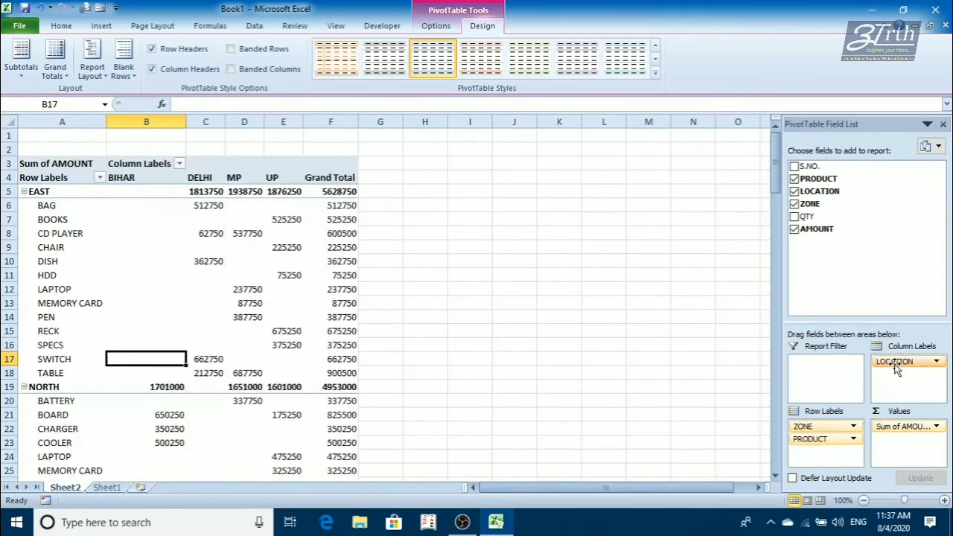
left_click_drag(829, 429, 815, 451)
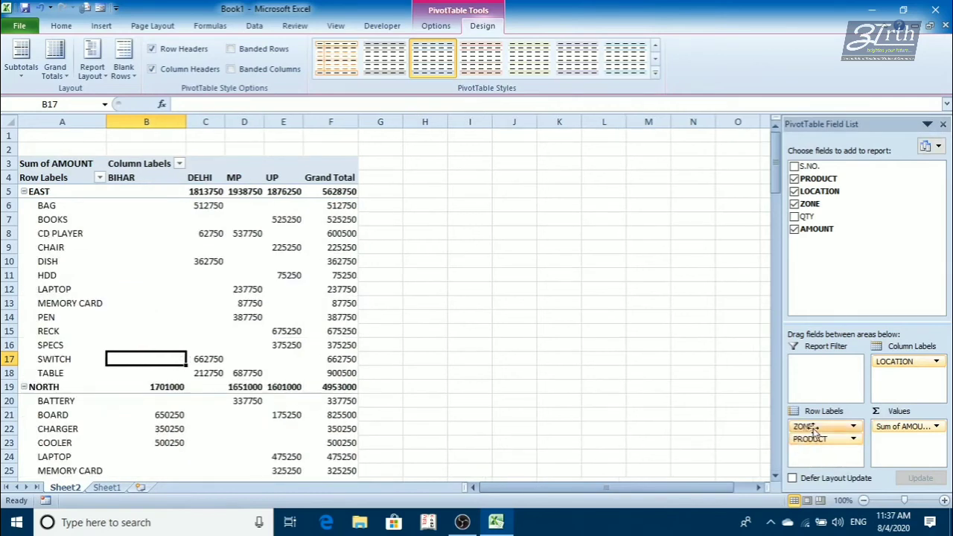
left_click_drag(814, 429, 823, 363)
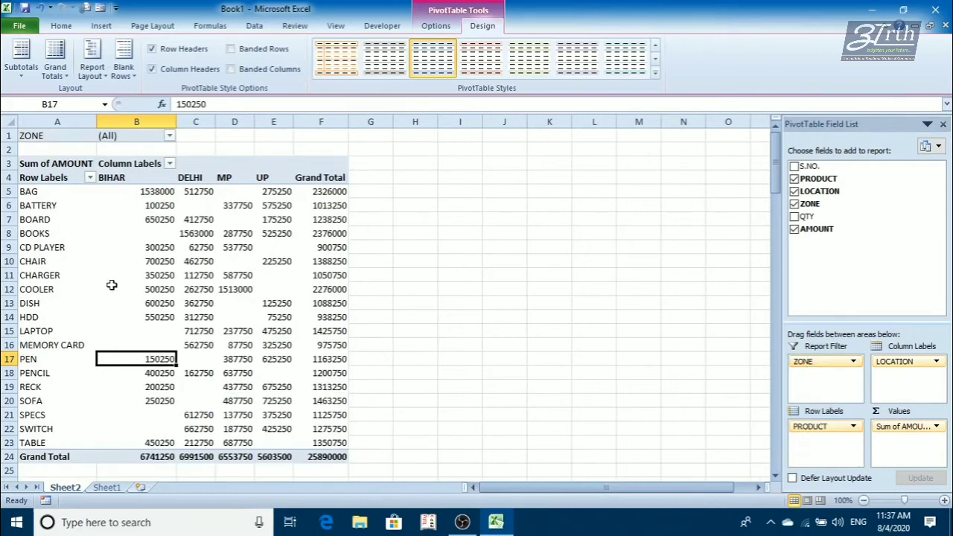
left_click(51, 235)
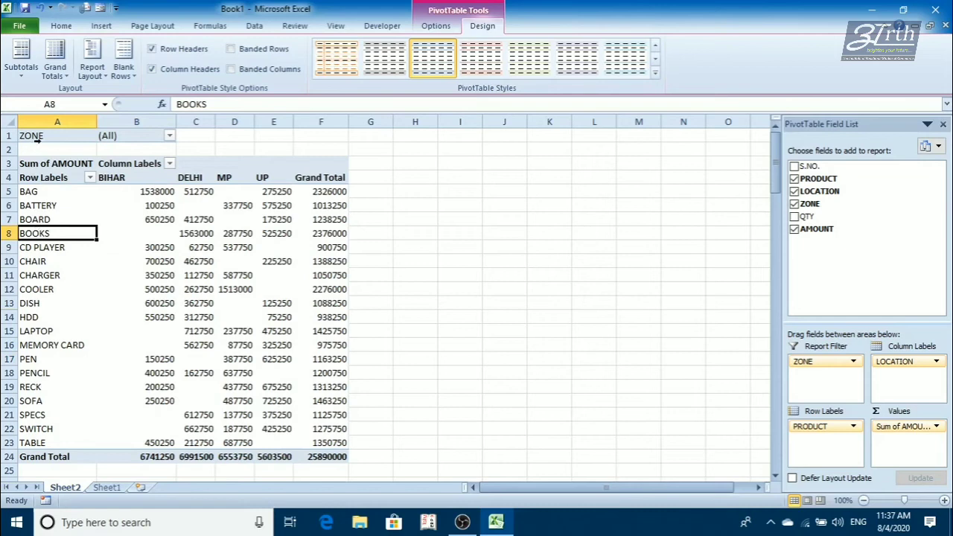
Allow multiple items in the ZONE report filter and restrict the PivotTable to the EAST zone only
left_click(167, 137)
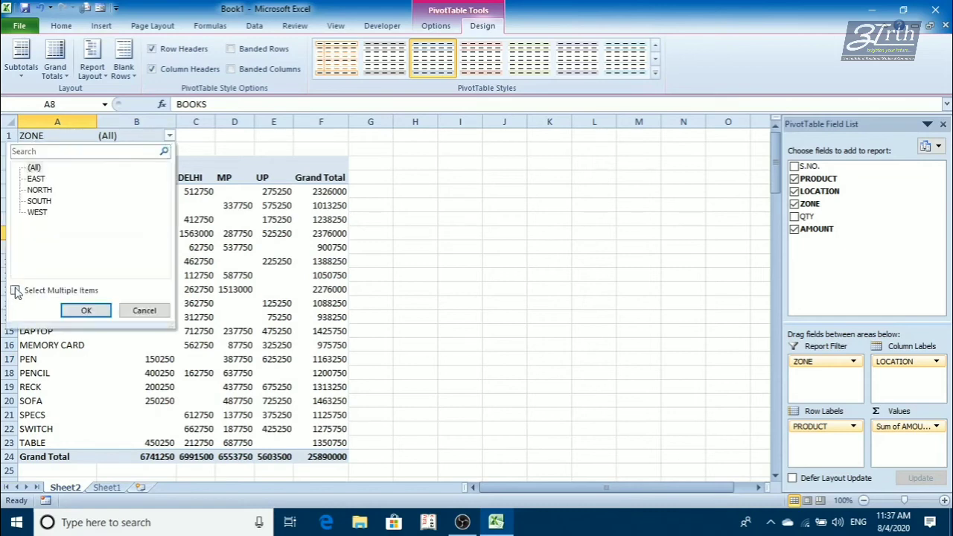
left_click(15, 290)
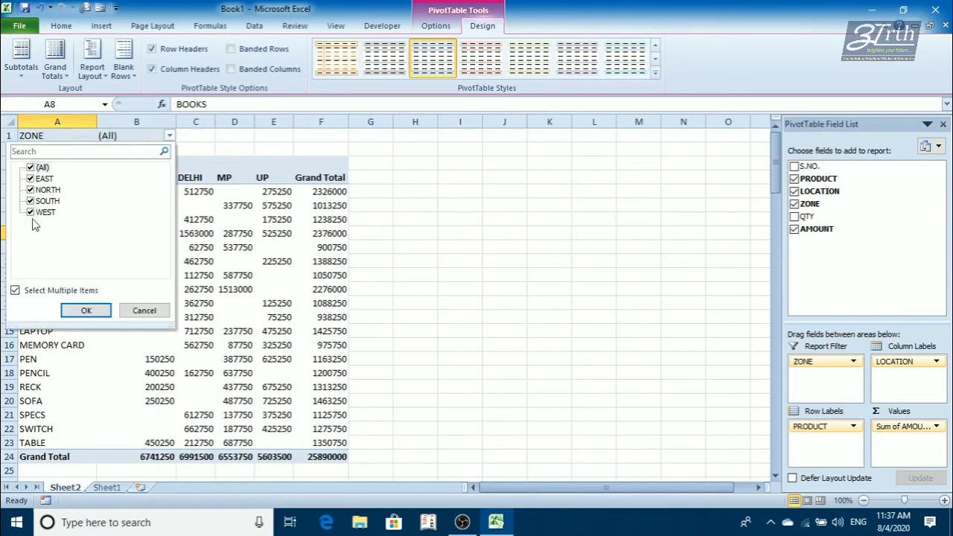
left_click(30, 168)
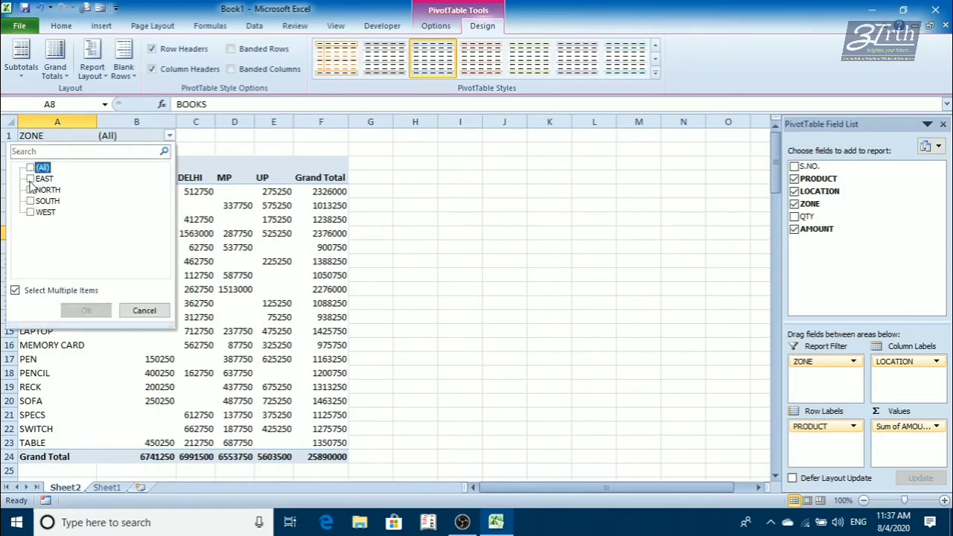
left_click(31, 180)
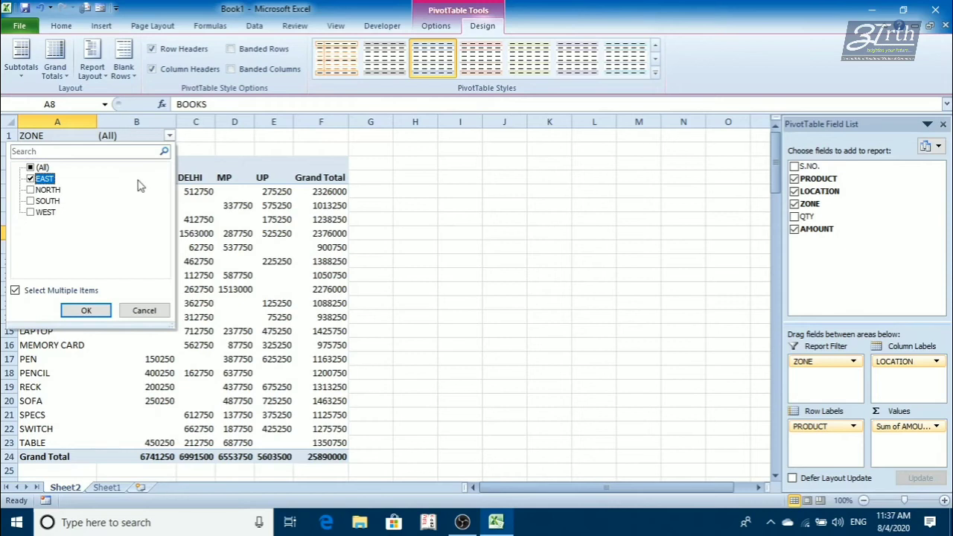
left_click(105, 310)
left_click(140, 254)
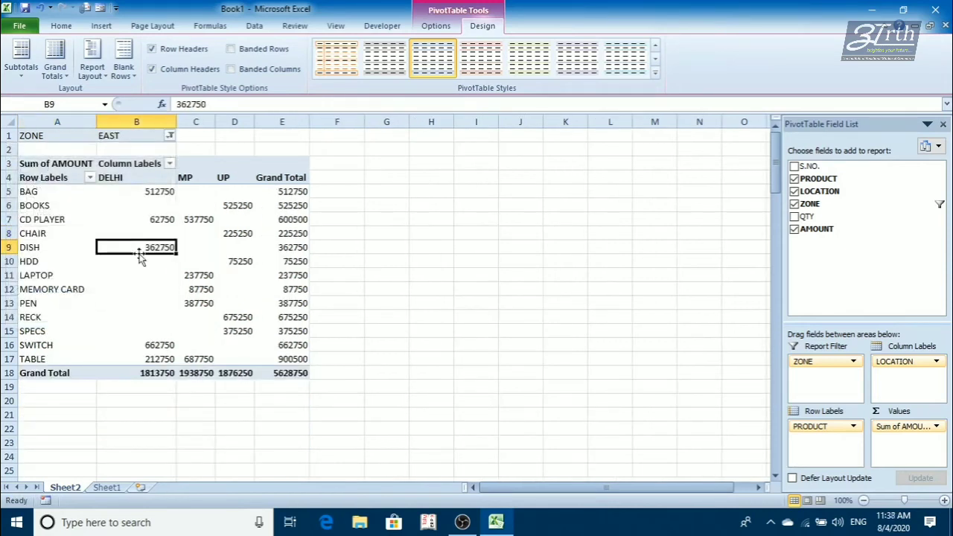
mouse_move(115, 213)
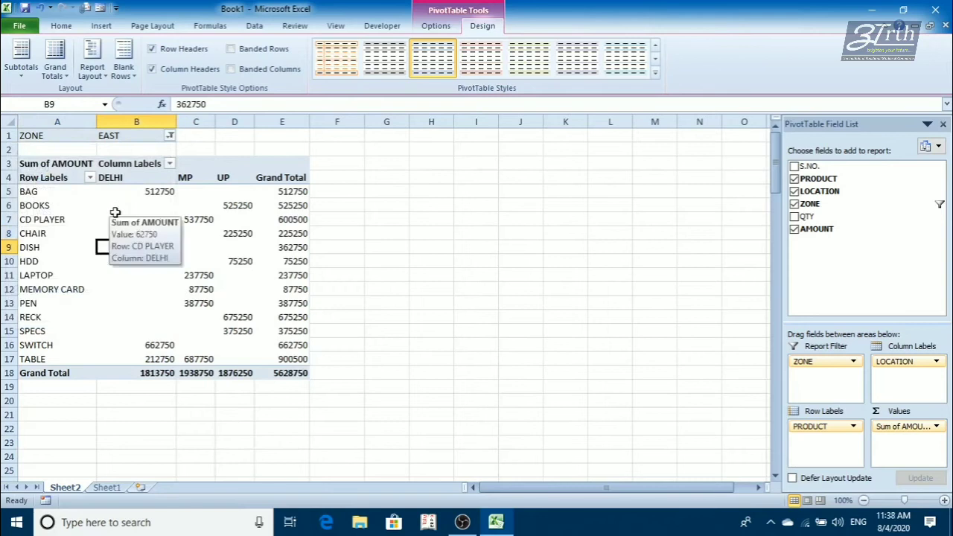
Switch the ZONE report filter to NORTH only, and reset it to include all zones
left_click(170, 136)
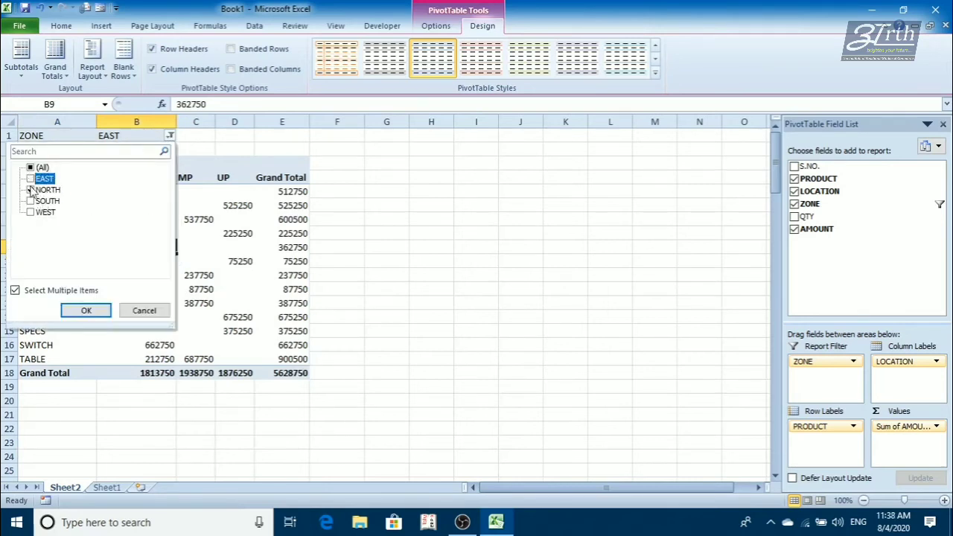
left_click(82, 310)
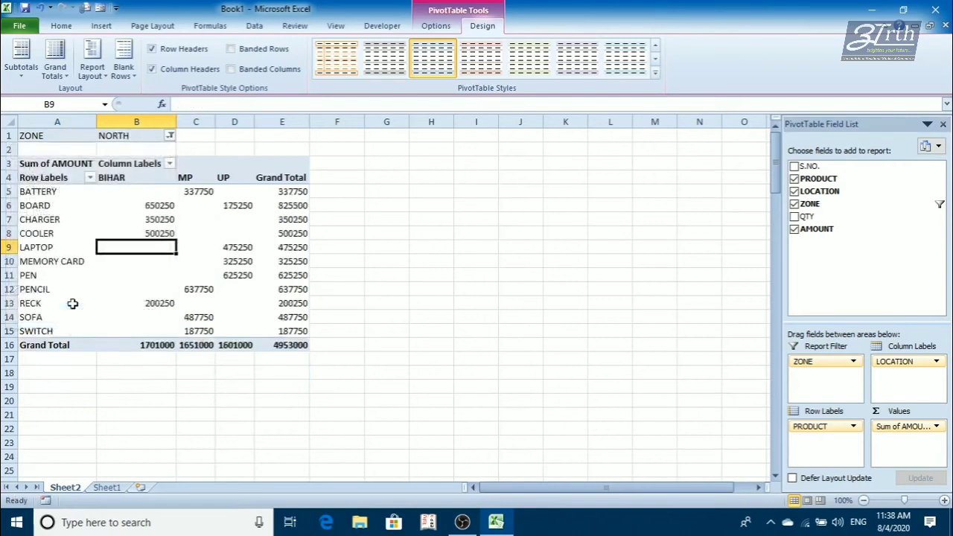
left_click(170, 136)
left_click(30, 168)
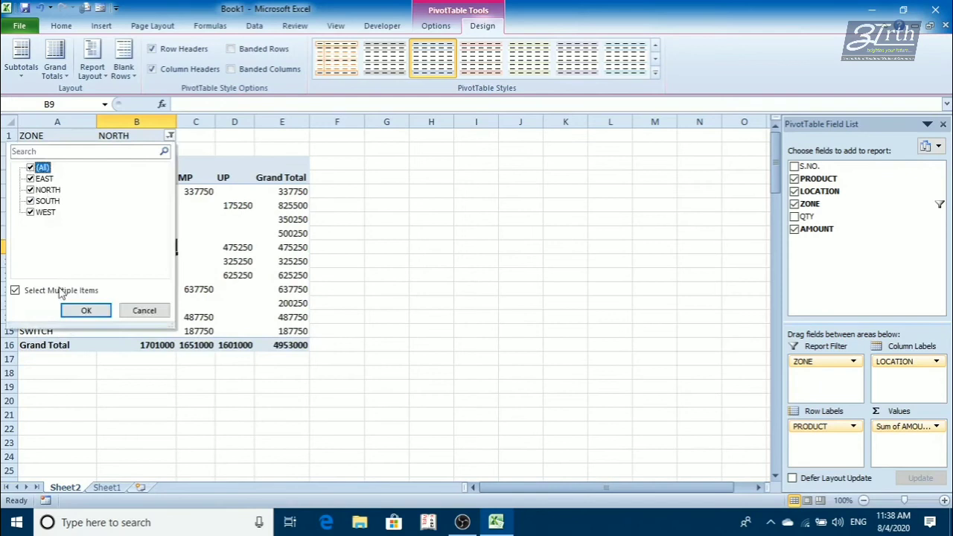
left_click(75, 311)
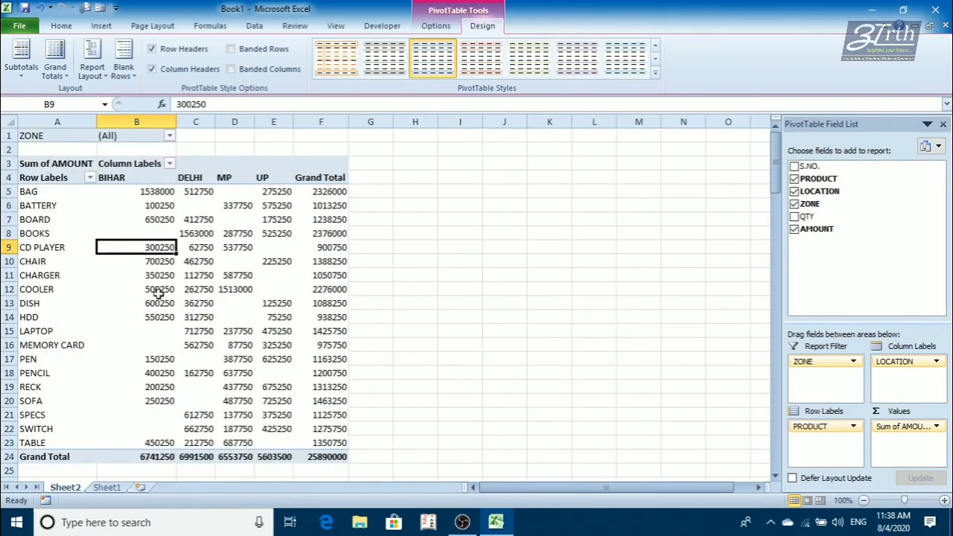
Summarise the AMOUNT value field by Average in the PivotTable
mouse_move(158, 294)
left_click(936, 427)
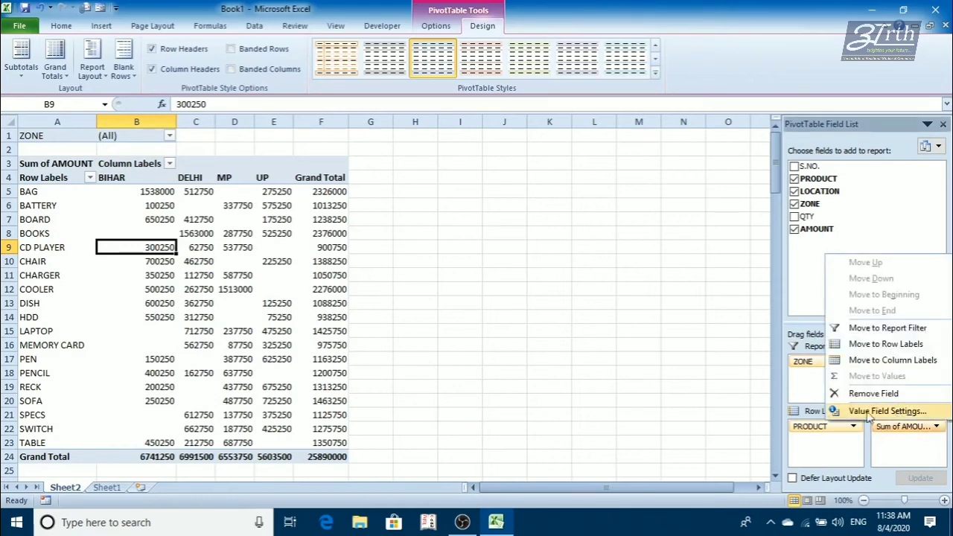
left_click(896, 414)
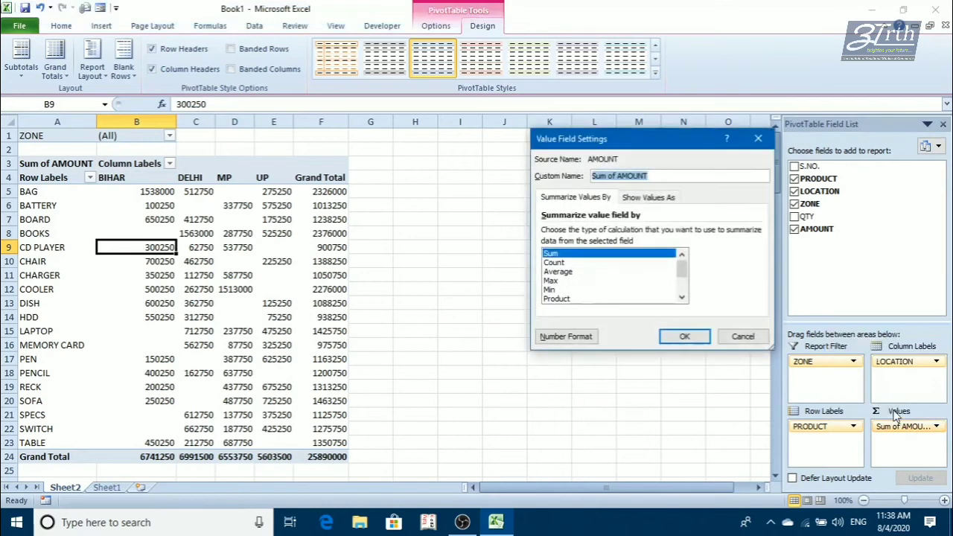
left_click(560, 263)
left_click(560, 272)
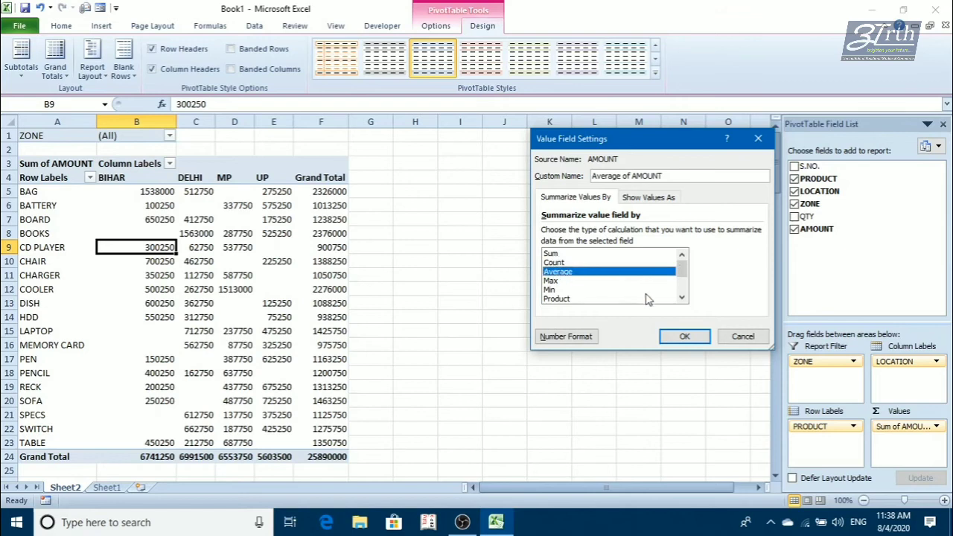
left_click(685, 337)
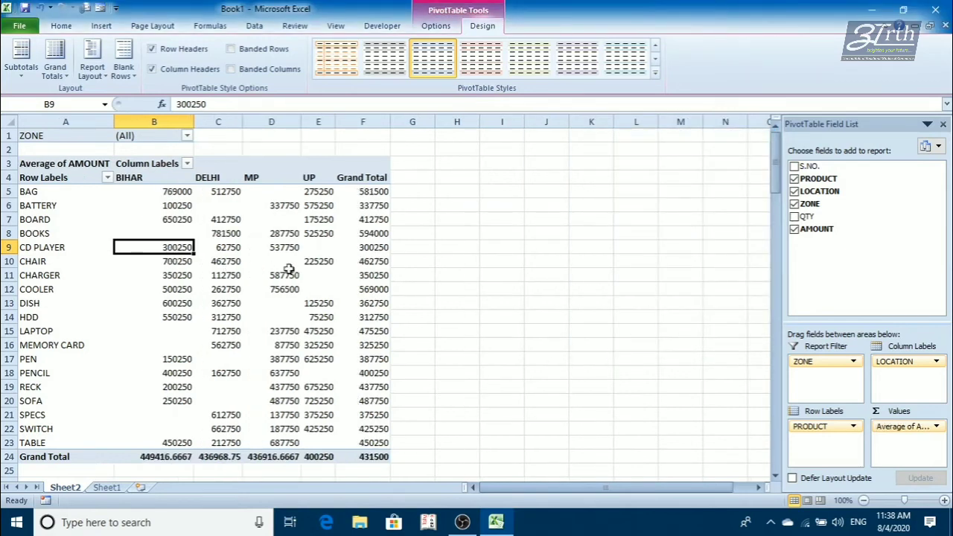
mouse_move(289, 269)
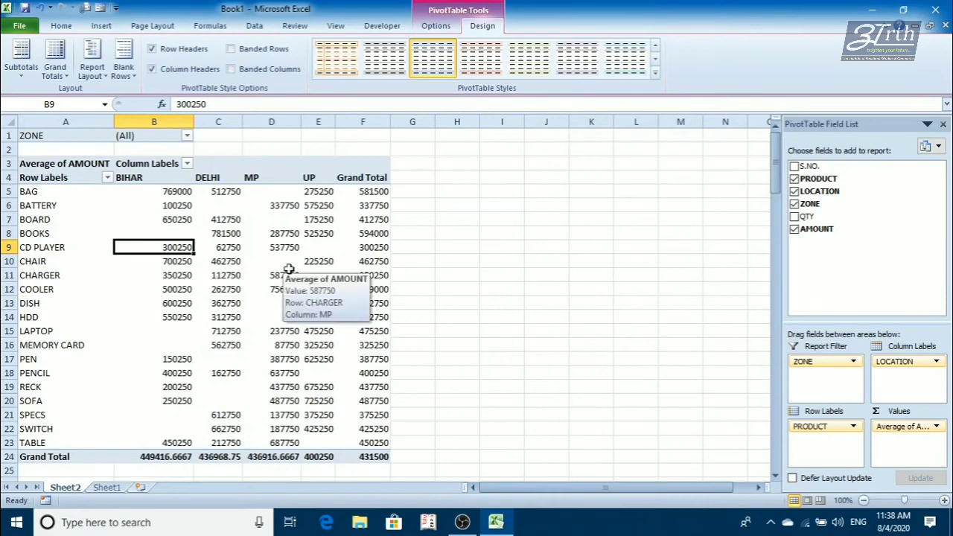
Set the AMOUNT value field's summary calculation back to Sum
left_click(934, 427)
left_click(885, 411)
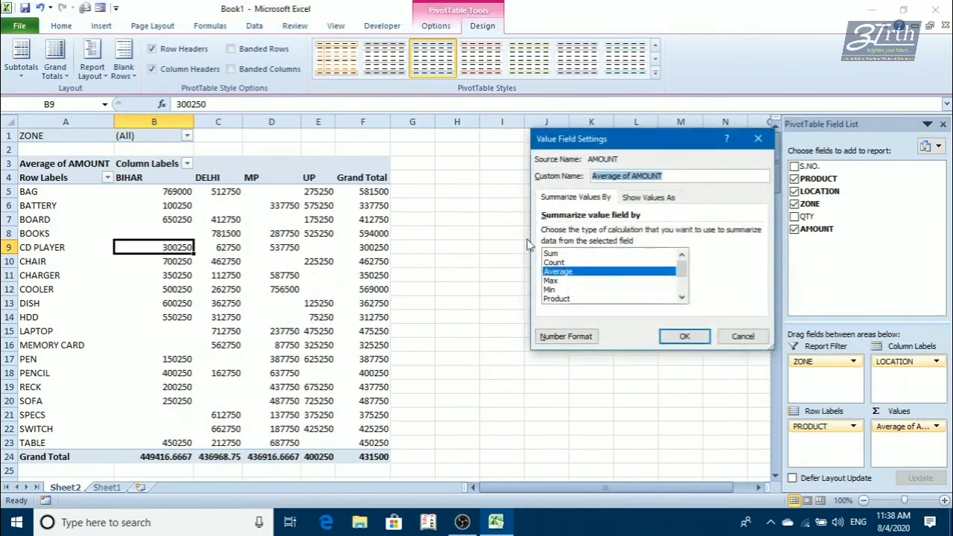
left_click(551, 253)
left_click(682, 337)
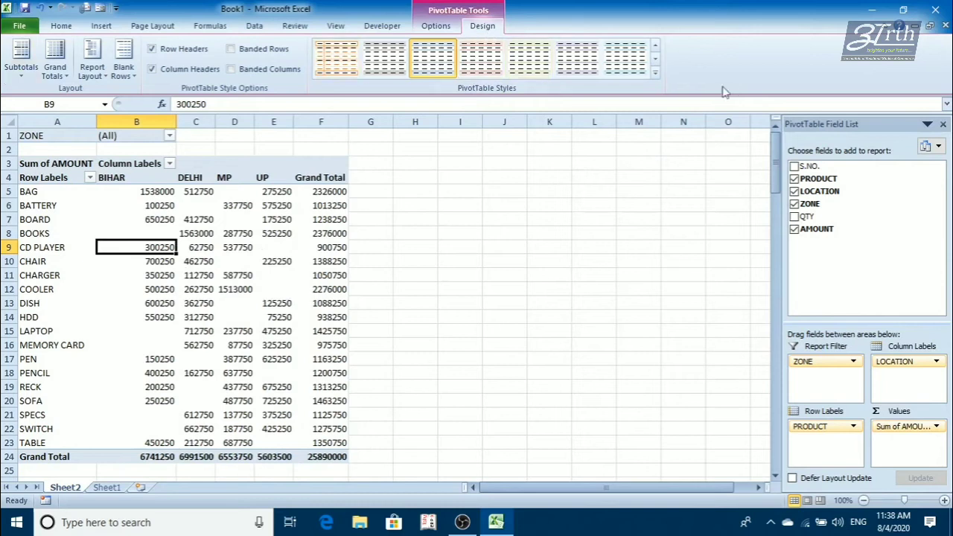
Preview the Light, Medium and Dark PivotTable styles and apply the blue style from the first row of the Medium group
left_click(656, 73)
mouse_move(657, 90)
left_mouse_down()
mouse_move(653, 227)
mouse_move(652, 107)
left_mouse_up()
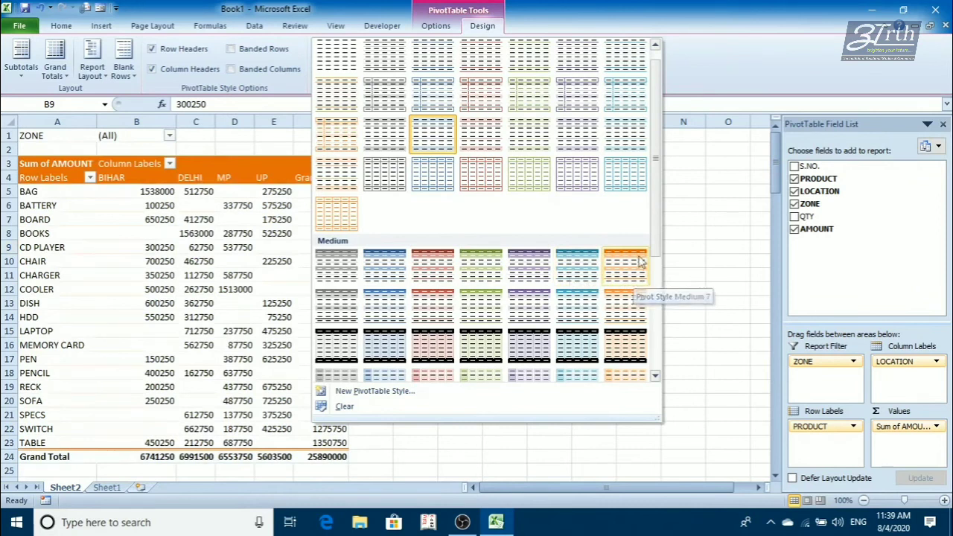
left_click_drag(654, 232, 655, 202)
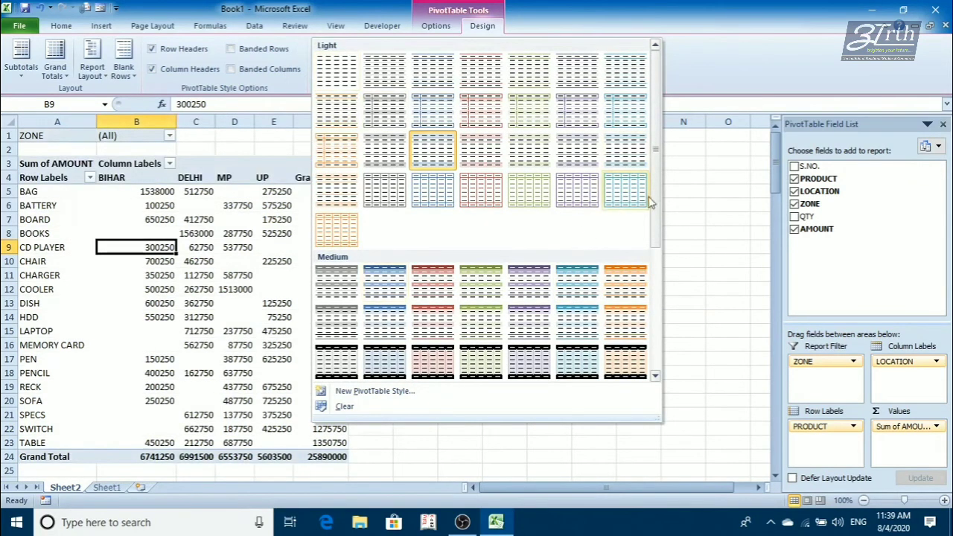
left_click_drag(656, 195, 667, 330)
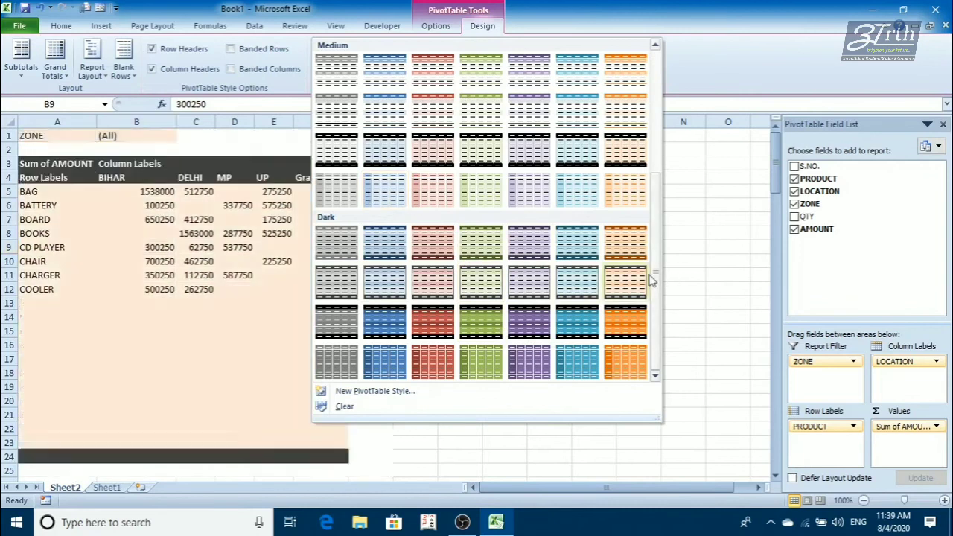
left_click_drag(654, 270, 659, 213)
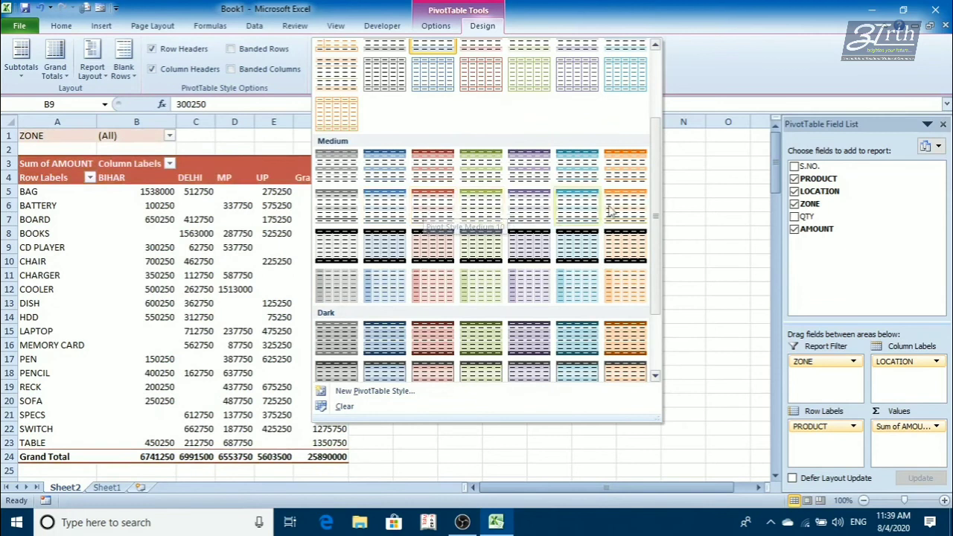
scroll(660, 203, "up", 3)
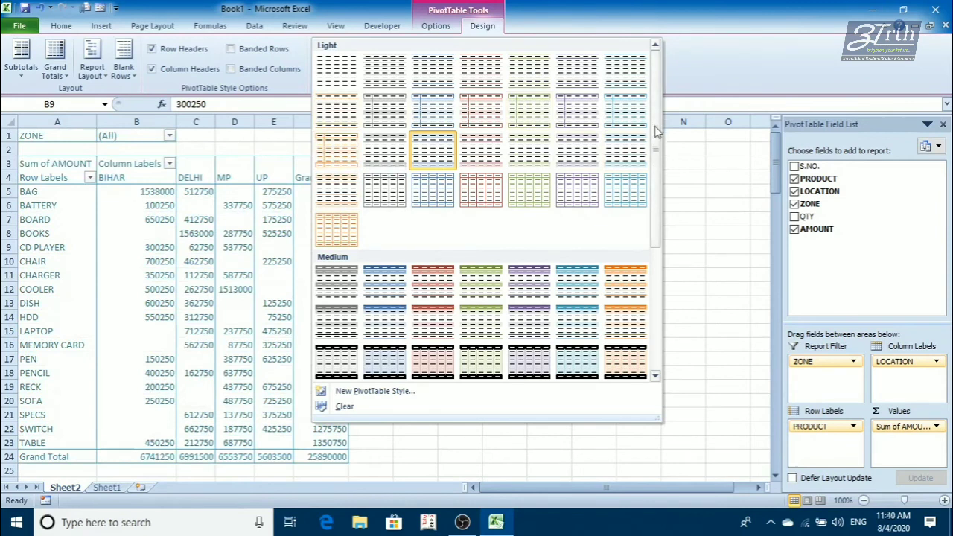
left_click(387, 283)
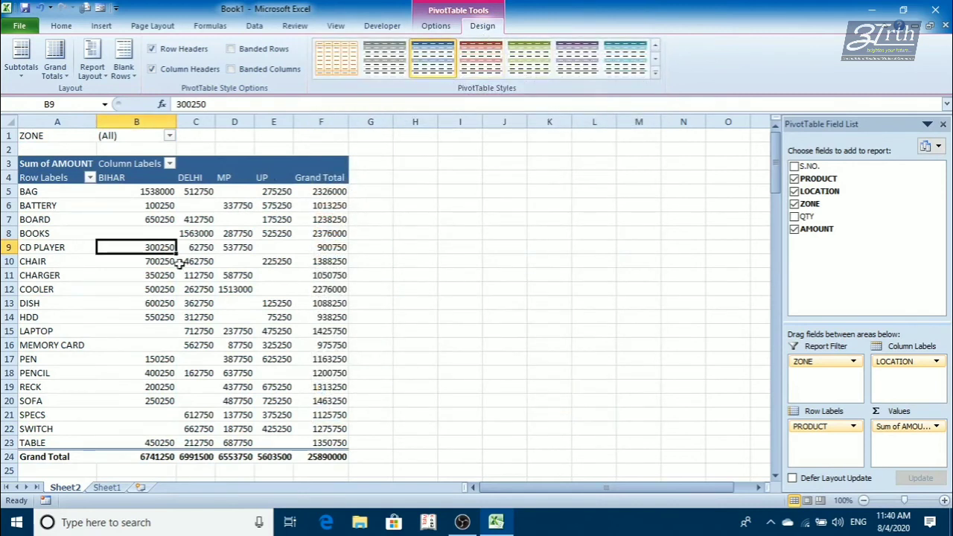
Turn on banded rows and banded columns for the PivotTable, keeping the blue Medium style
left_click(232, 69)
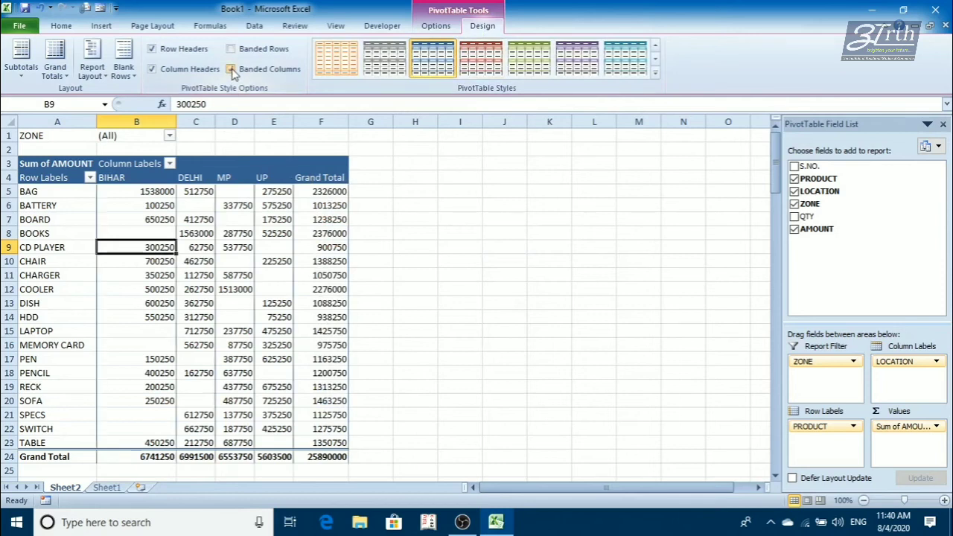
left_click(232, 69)
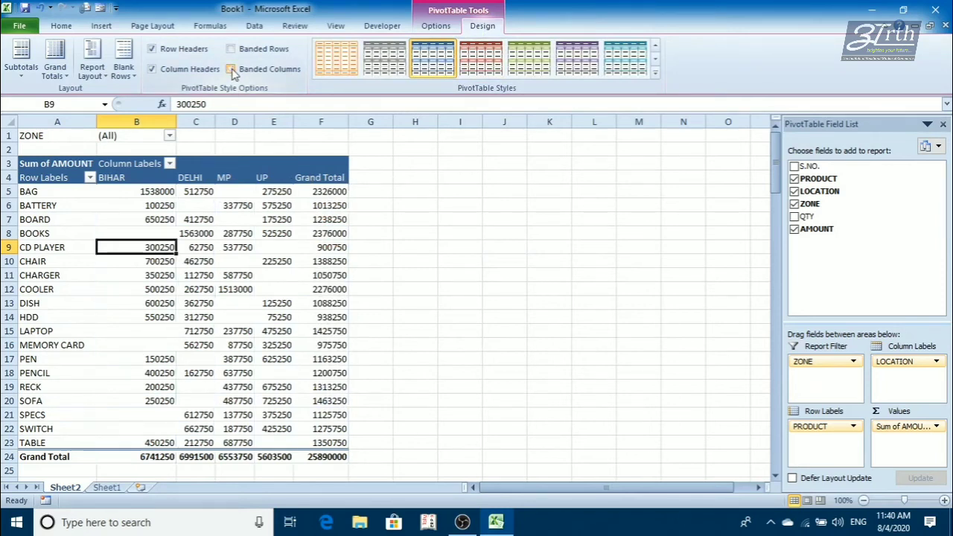
left_click(231, 48)
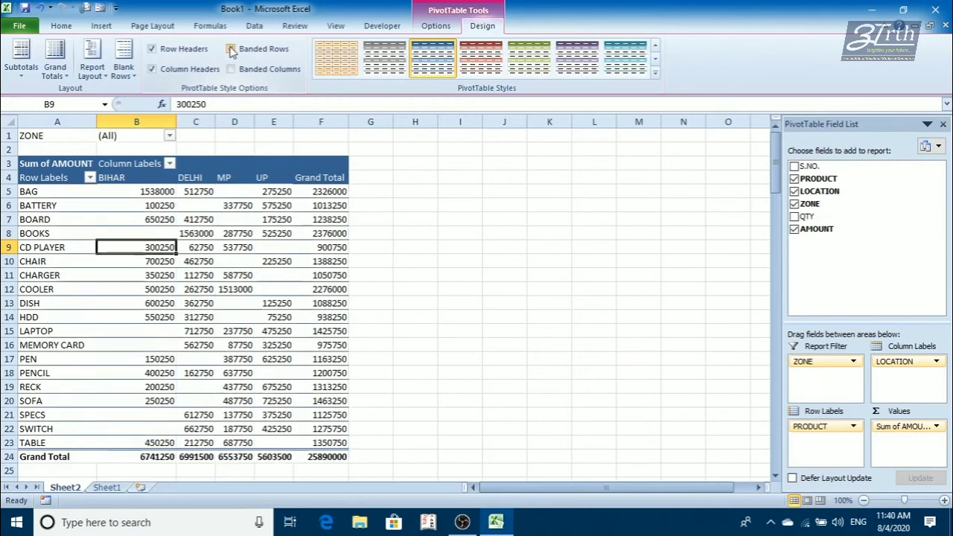
left_click(655, 73)
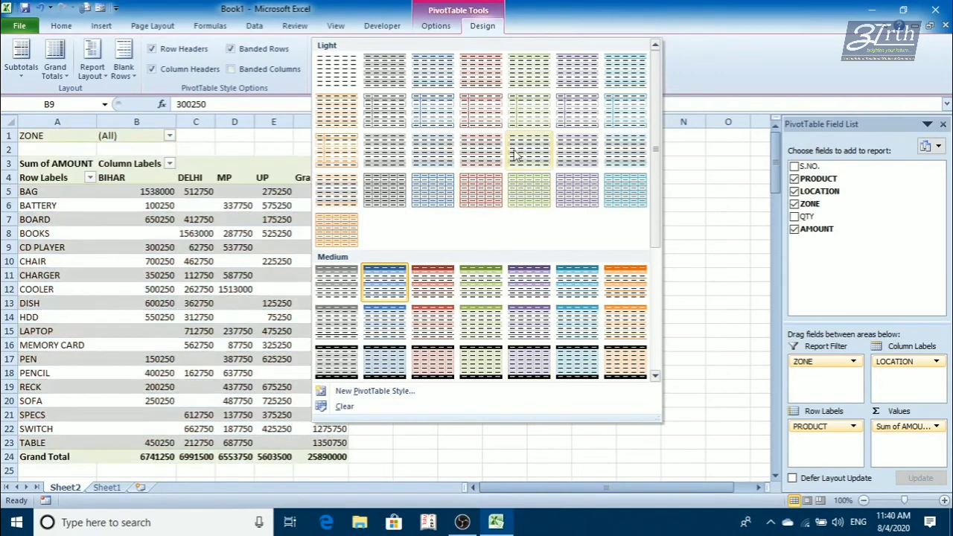
left_click(394, 279)
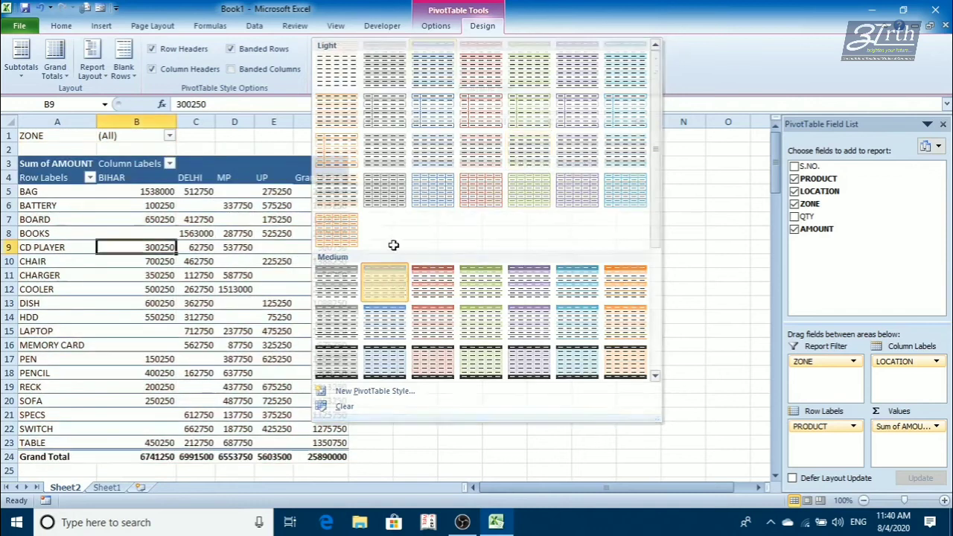
left_click(230, 69)
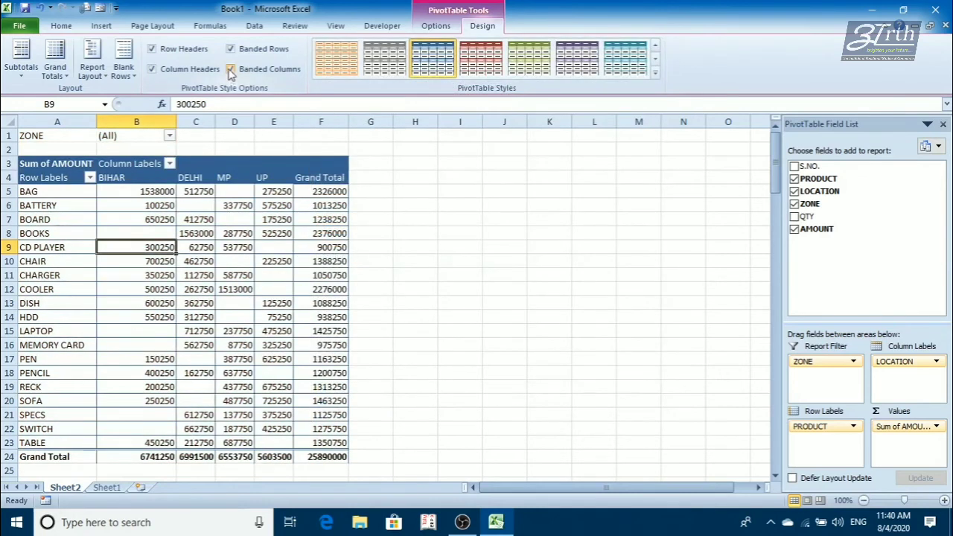
Toggle the PivotTable's row header formatting off and on to compare, leaving it on
left_click(155, 49)
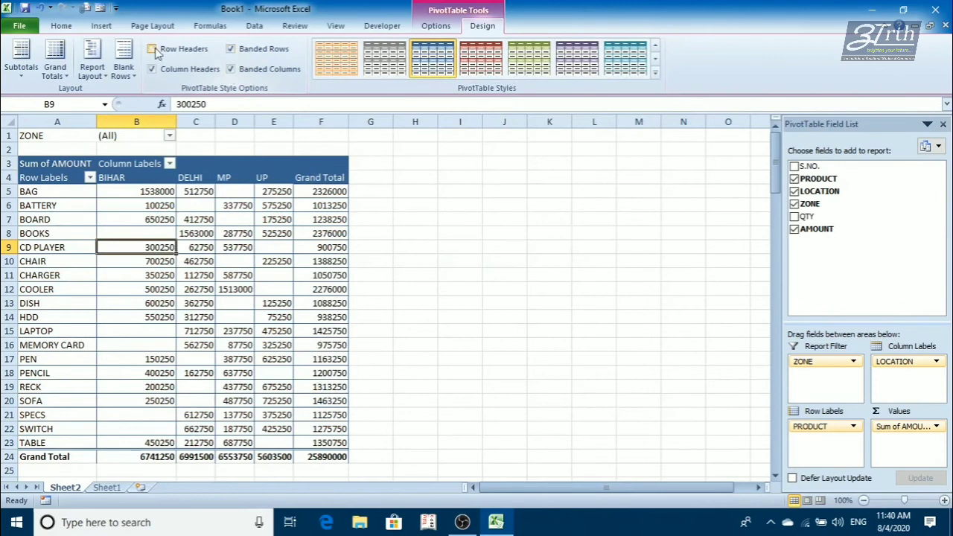
left_click(155, 49)
left_click(155, 49)
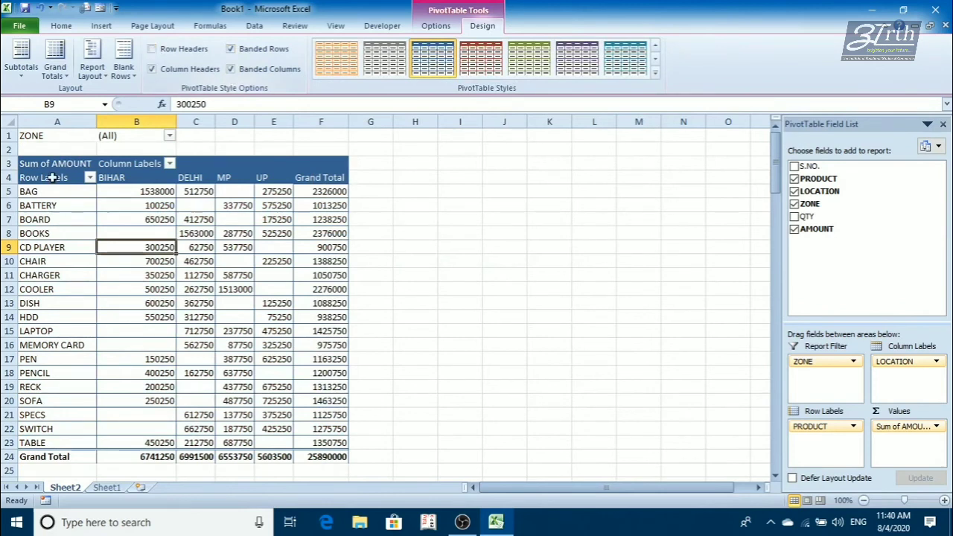
left_click(152, 50)
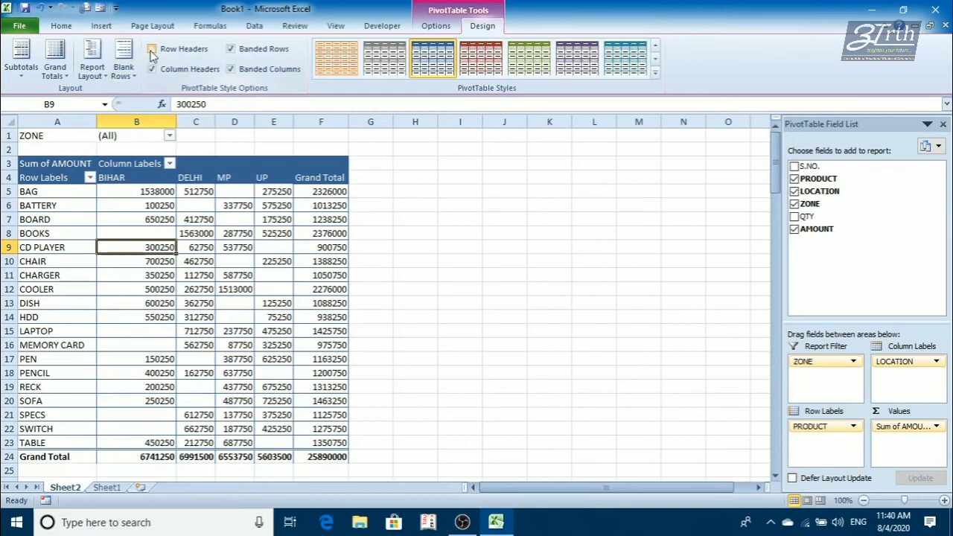
left_click(152, 50)
Toggle the PivotTable's column header formatting off and on to compare, leaving it on
left_click(153, 69)
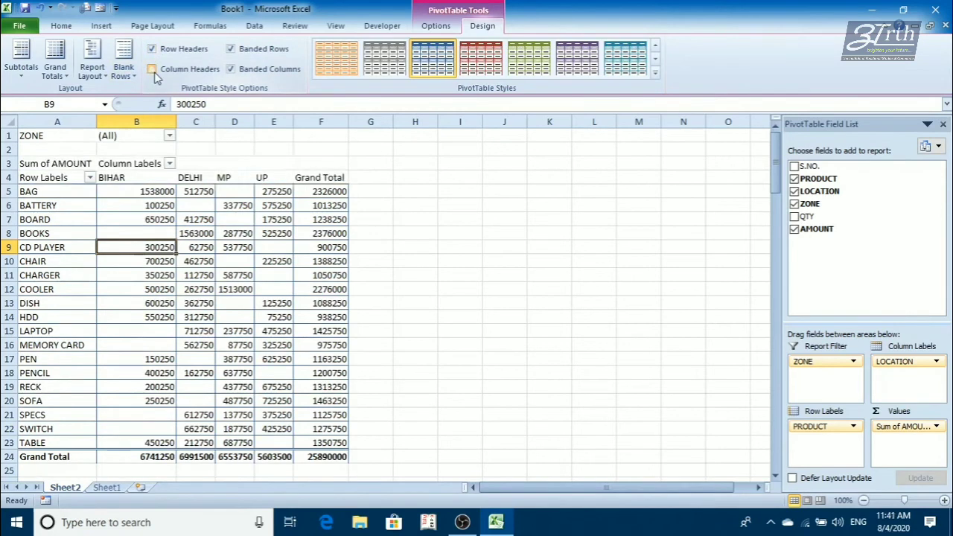
left_click(153, 69)
left_click(153, 69)
left_click(153, 69)
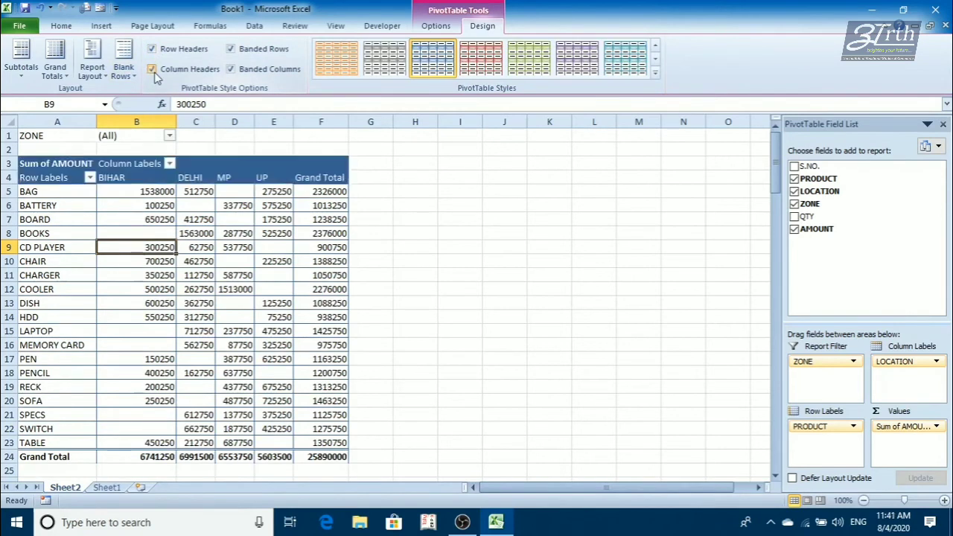
left_click(155, 74)
left_click(154, 74)
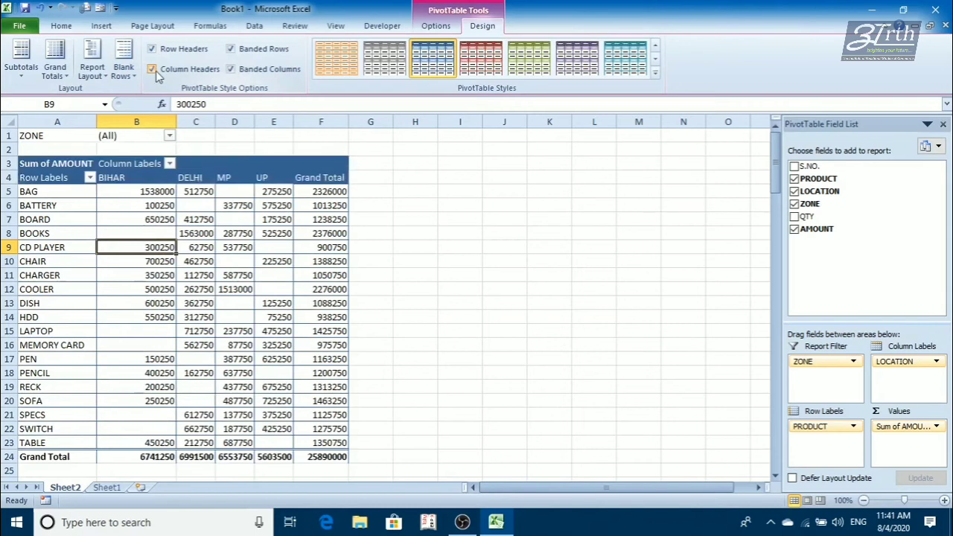
Examine the Grand Total column and the Grand Total row of the PivotTable
left_click(210, 247)
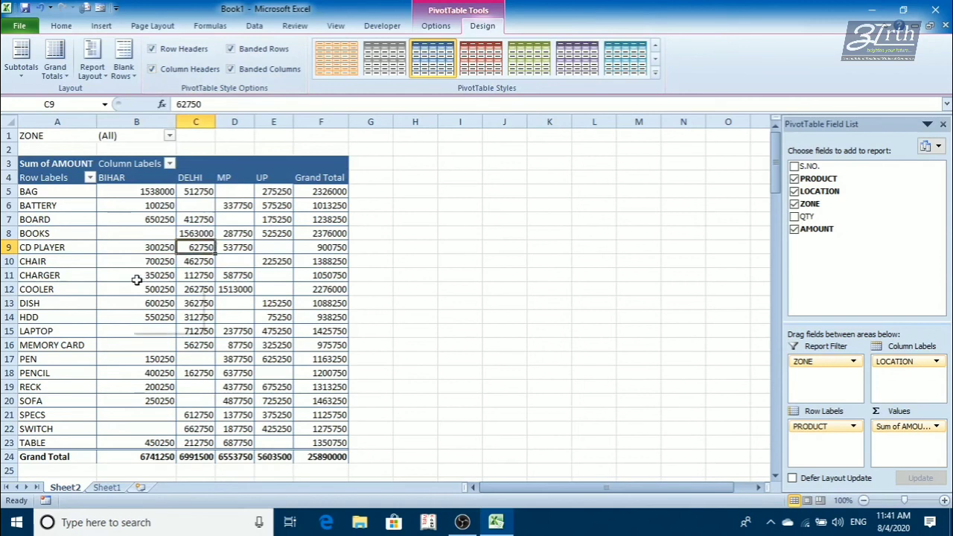
left_click(339, 191)
left_click(324, 121)
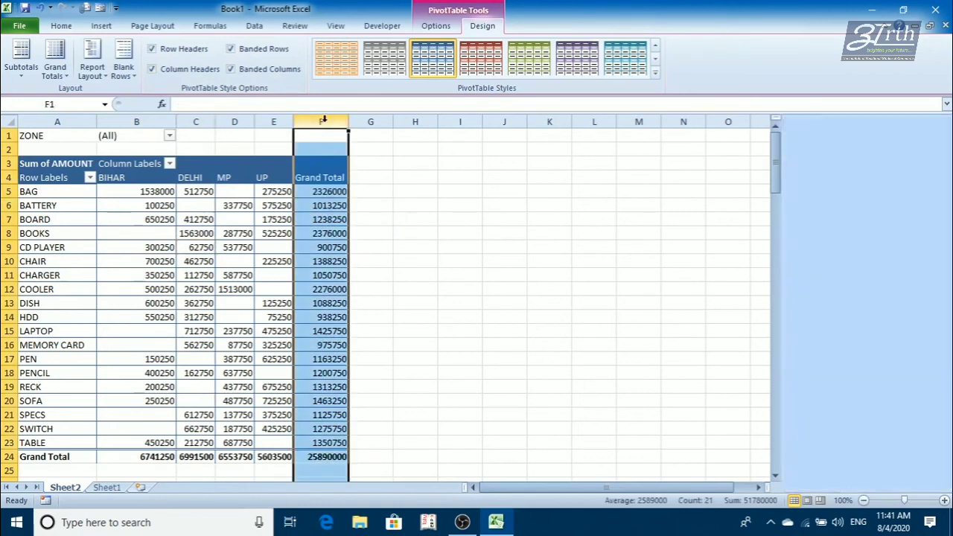
left_click(13, 456)
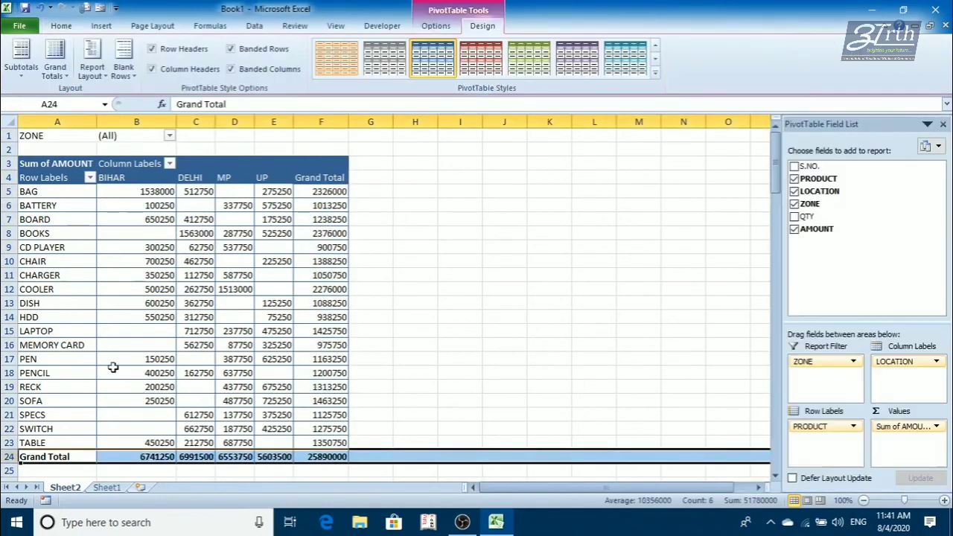
left_click(326, 230)
left_click(164, 247)
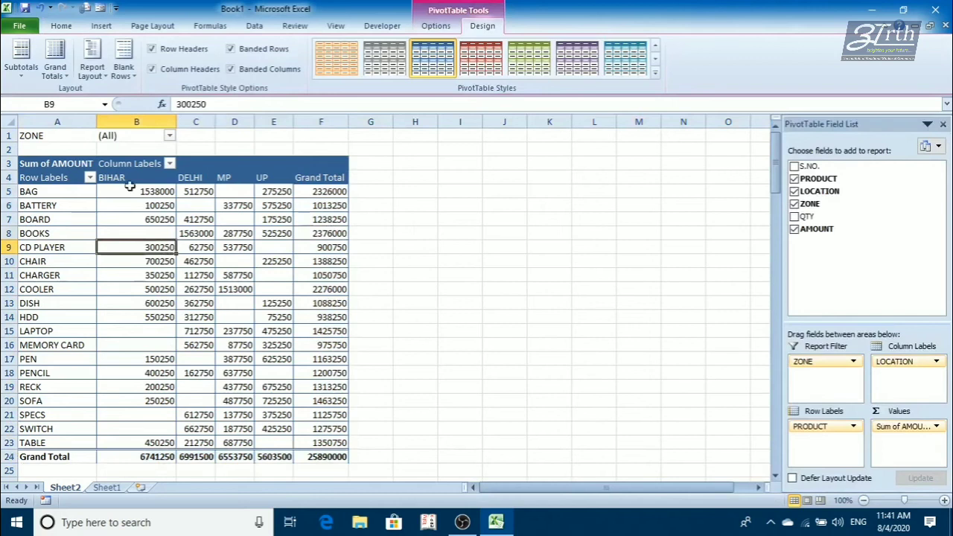
Turn grand totals off for rows and columns, and turn them back on for both
left_click(58, 74)
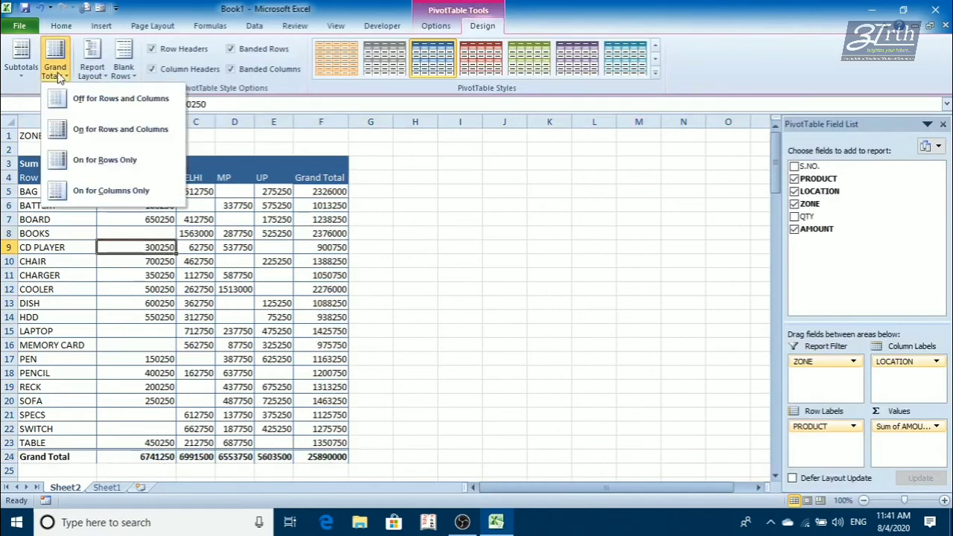
left_click(71, 102)
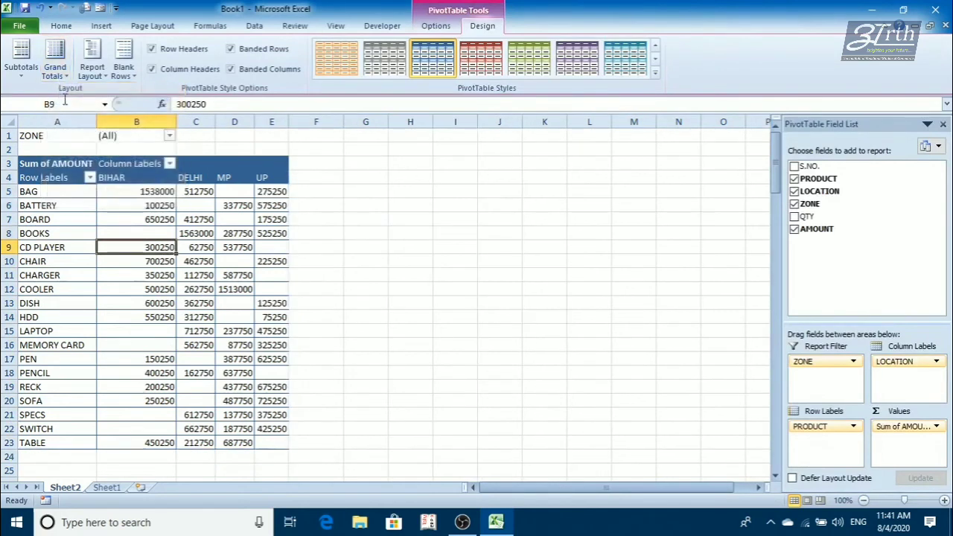
left_click(52, 77)
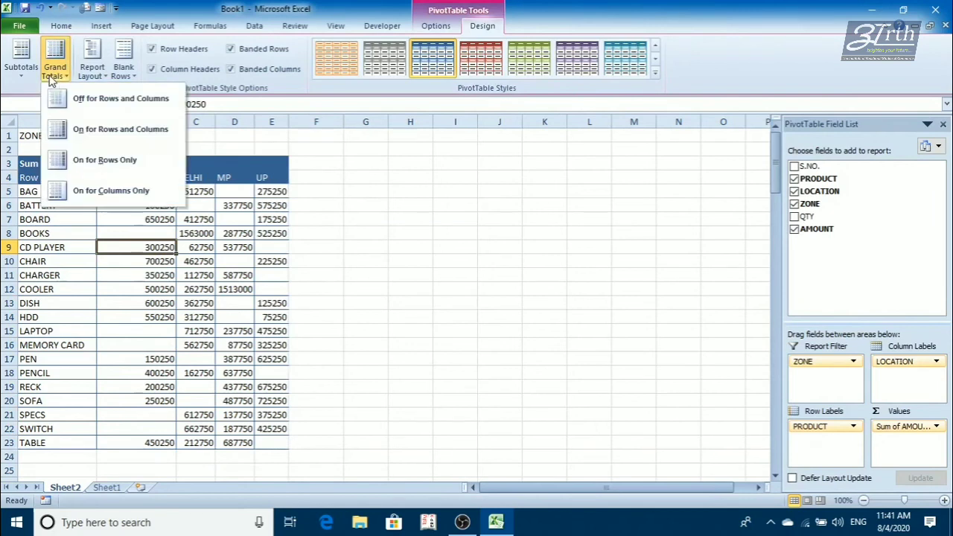
left_click(75, 128)
Remove the grand totals for rows and columns, and show them for columns only
left_click(59, 74)
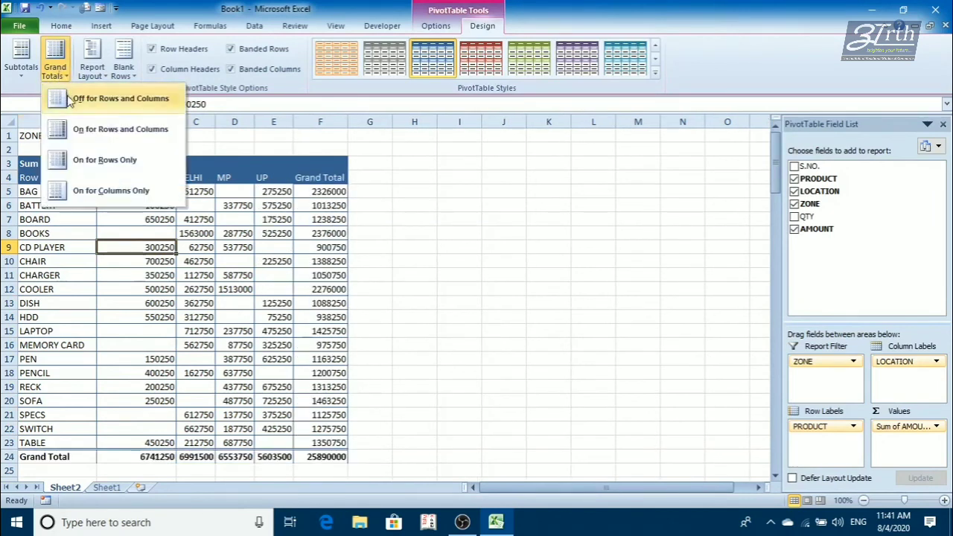
left_click(82, 99)
left_click(55, 71)
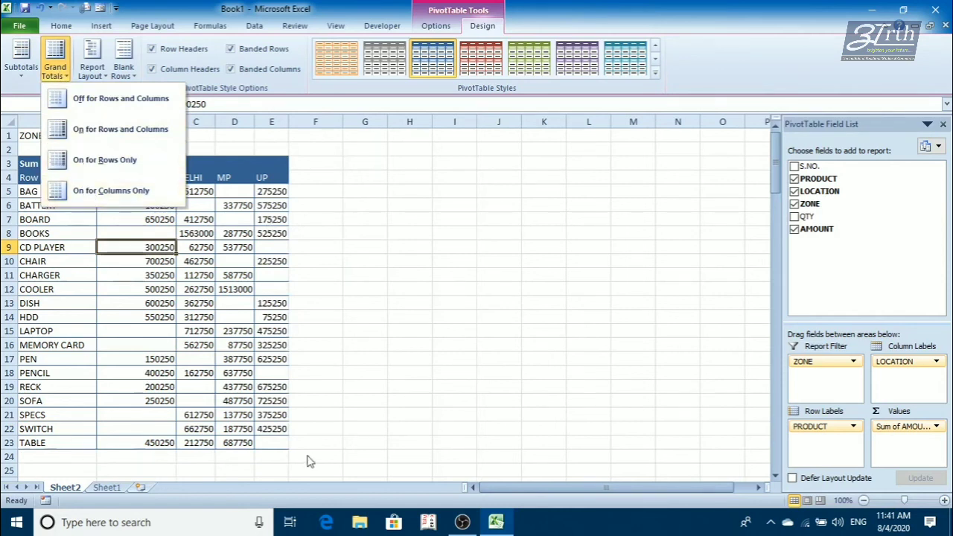
left_click(128, 191)
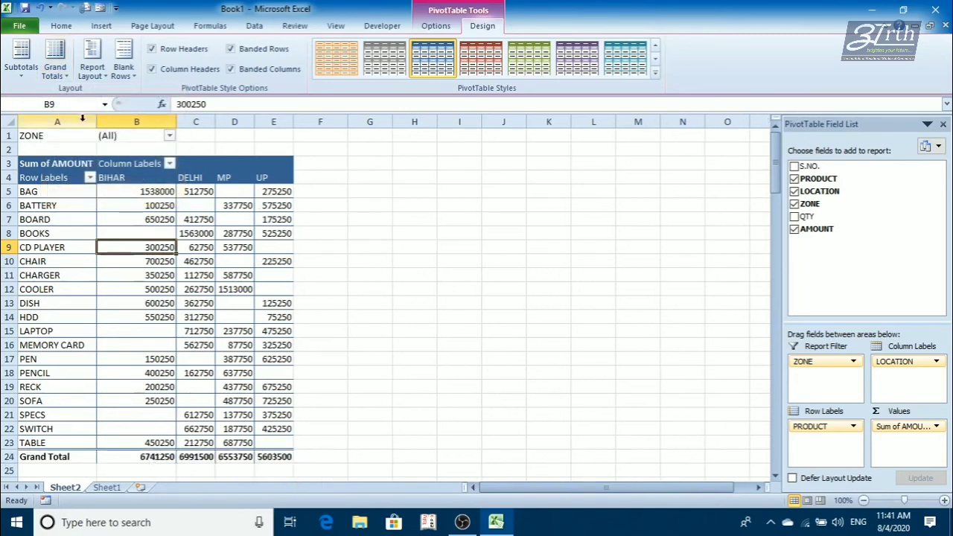
Show the PivotTable's grand totals for rows only, and turn them on for both rows and columns
left_click(55, 66)
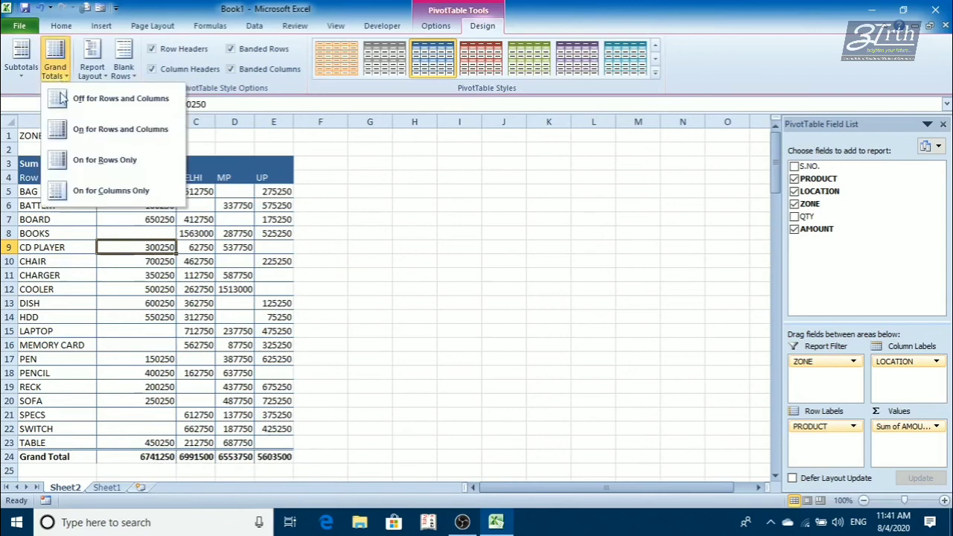
left_click(91, 161)
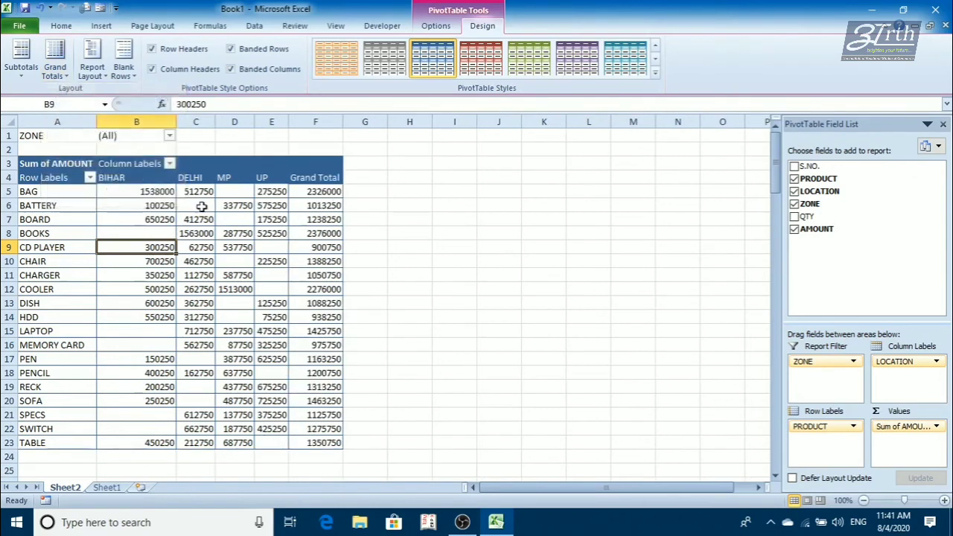
left_click(54, 75)
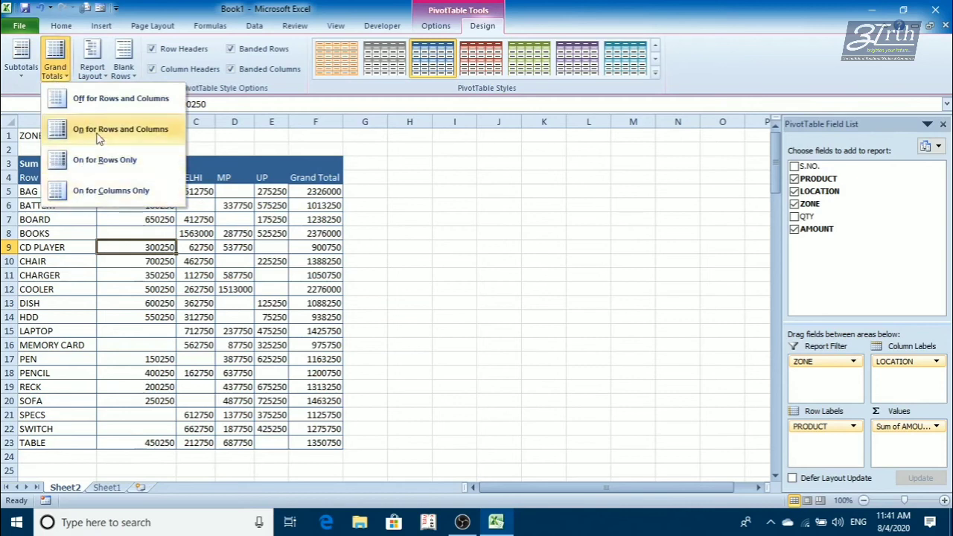
left_click(129, 130)
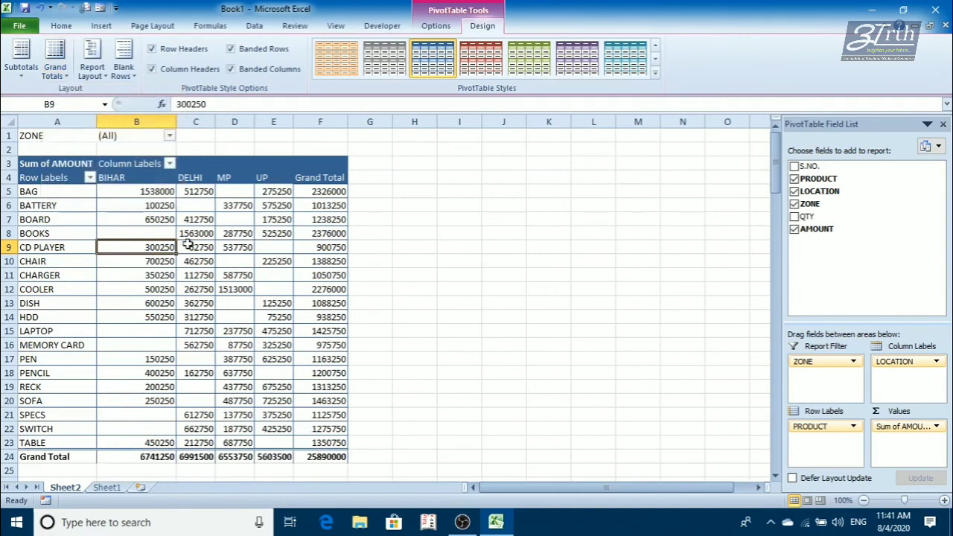
Set the PivotTable's report layout to Compact Form and switch it to Outline Form
left_click(102, 80)
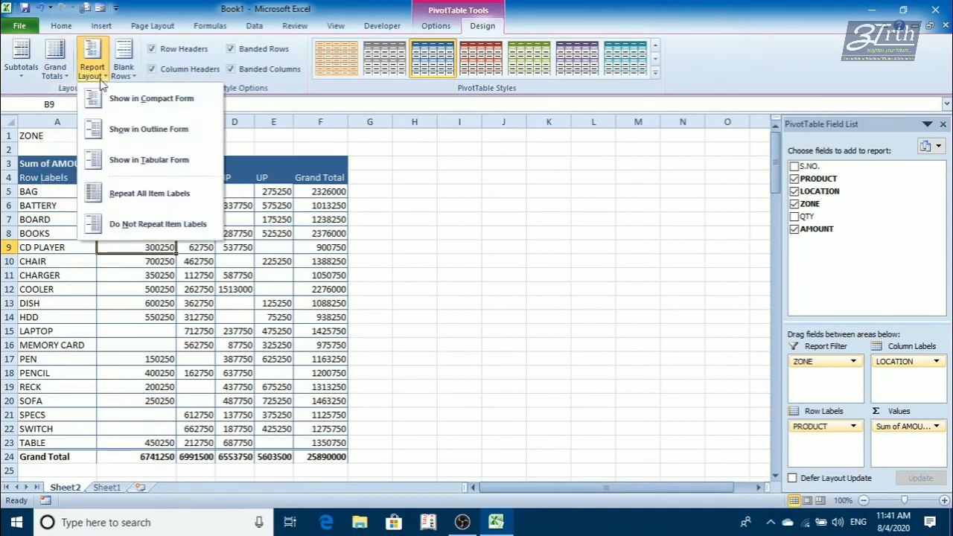
left_click(147, 105)
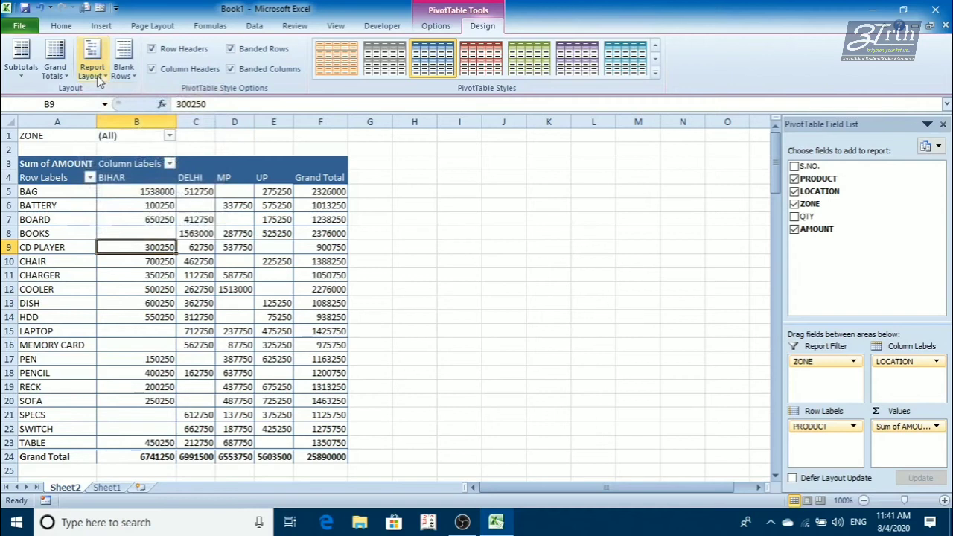
left_click(93, 63)
left_click(125, 134)
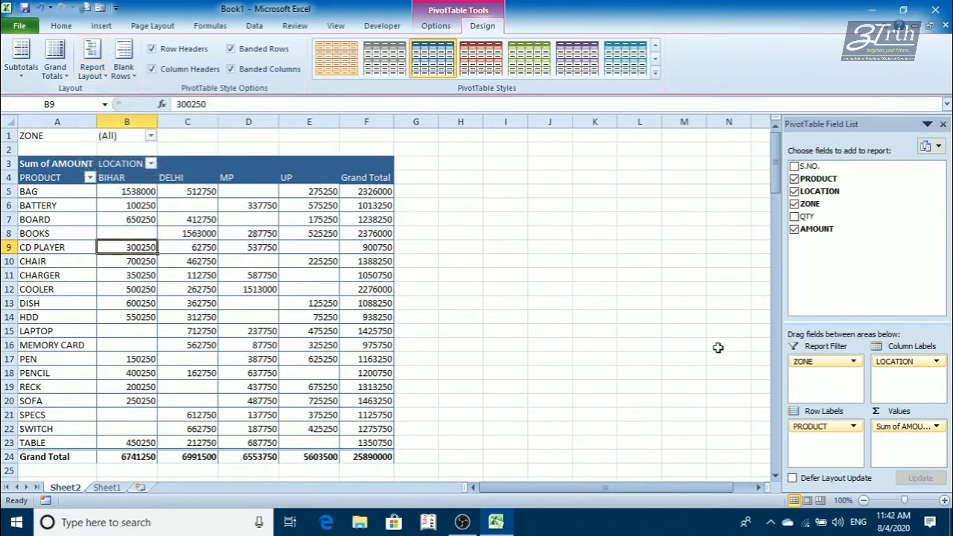
Move the ZONE field from the report filter to the row labels above PRODUCT, and apply Outline Form to the report
left_click_drag(813, 361, 819, 453)
left_click(222, 320)
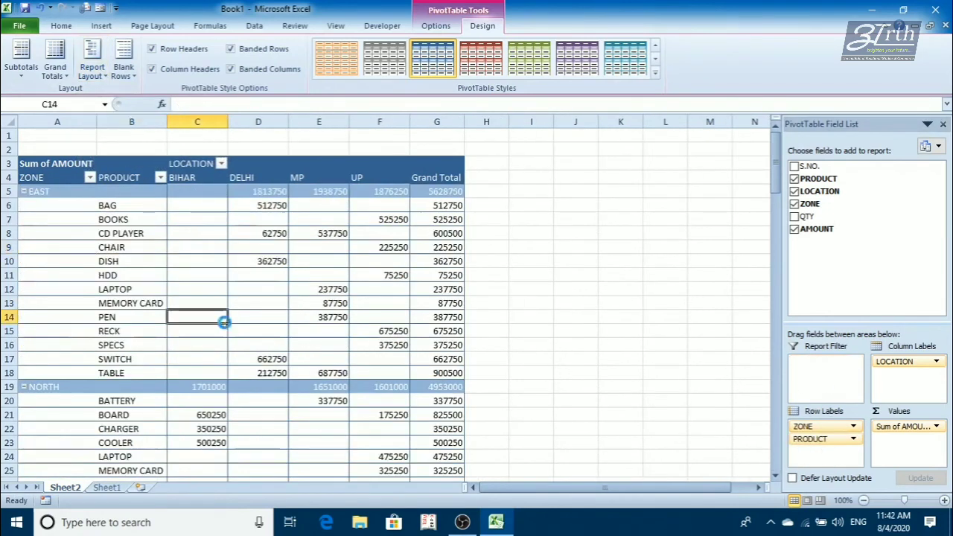
left_click(155, 237)
left_click(91, 78)
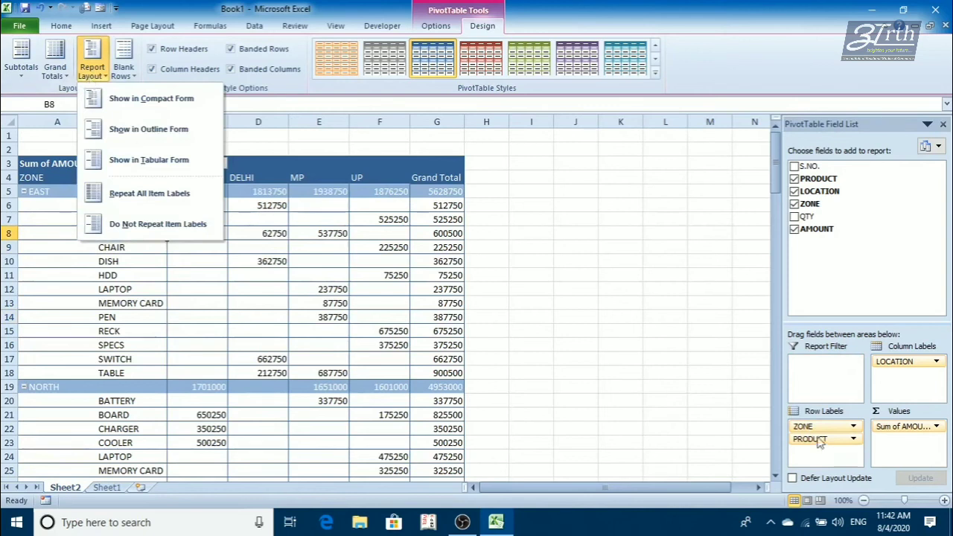
left_click(151, 131)
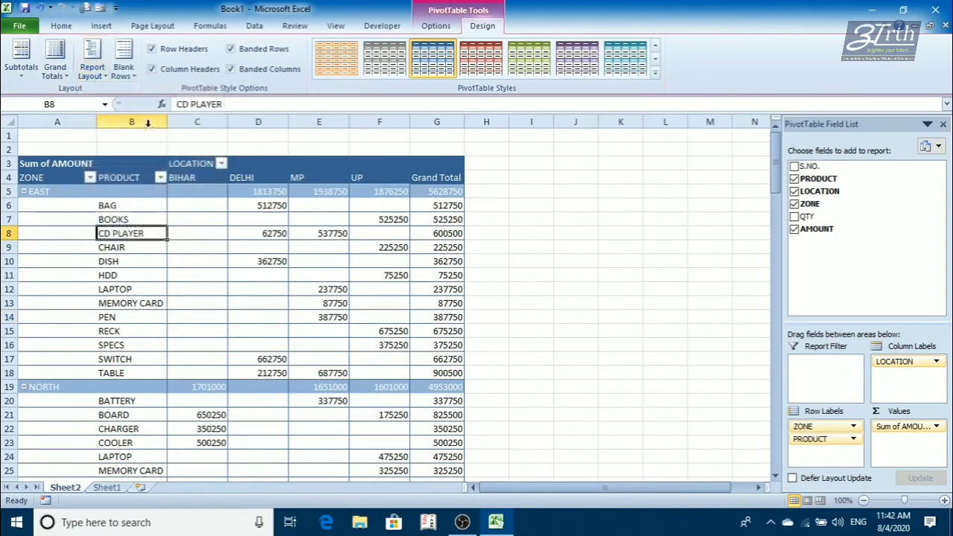
Switch the report to Compact Form and back to Outline Form, and review how the zones and products are arranged
left_click(95, 59)
left_click(127, 110)
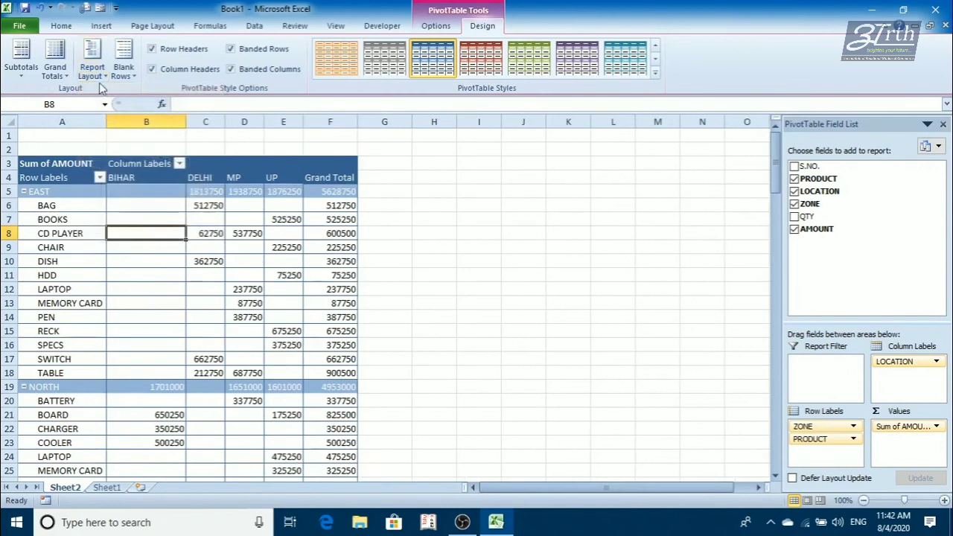
left_click(96, 67)
left_click(113, 131)
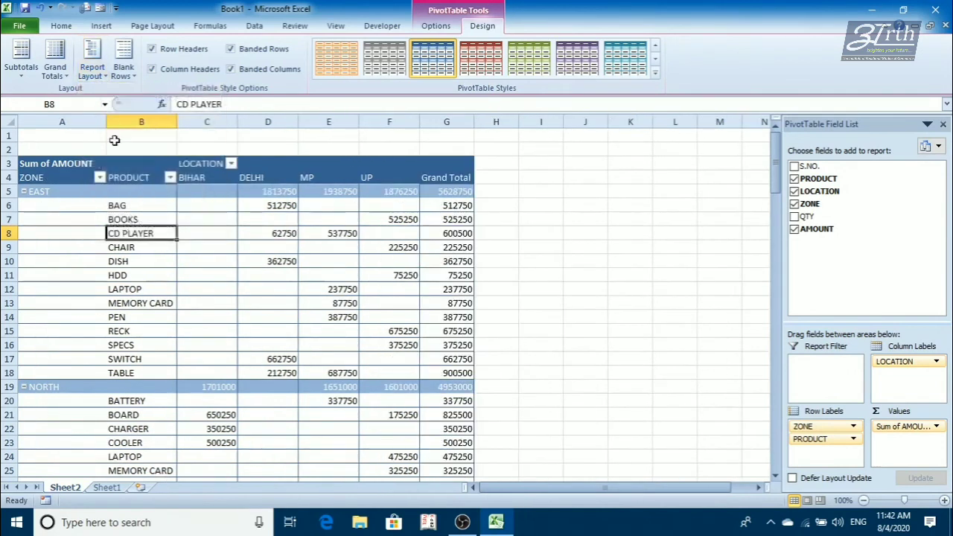
scroll(198, 289, "down", 4)
scroll(199, 290, "down", 4)
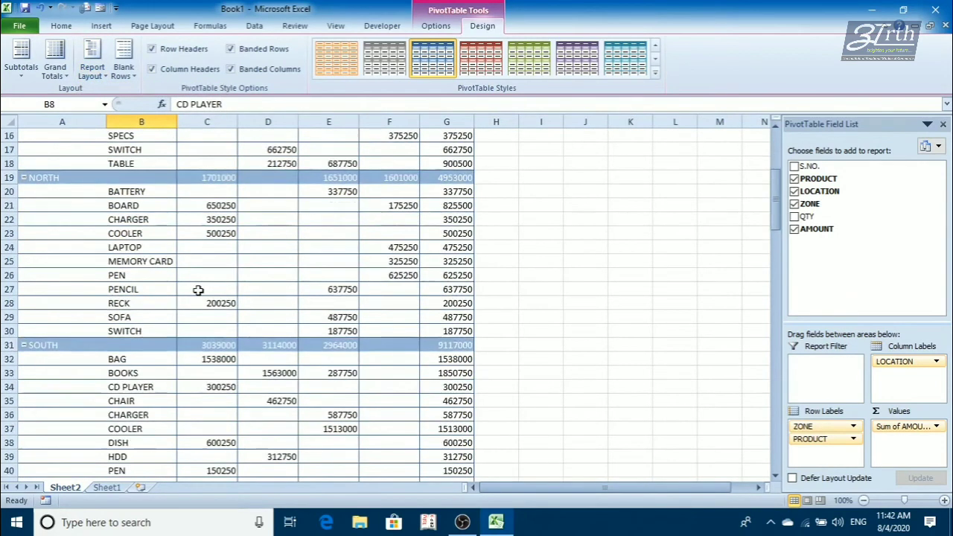
scroll(198, 289, "up", 8)
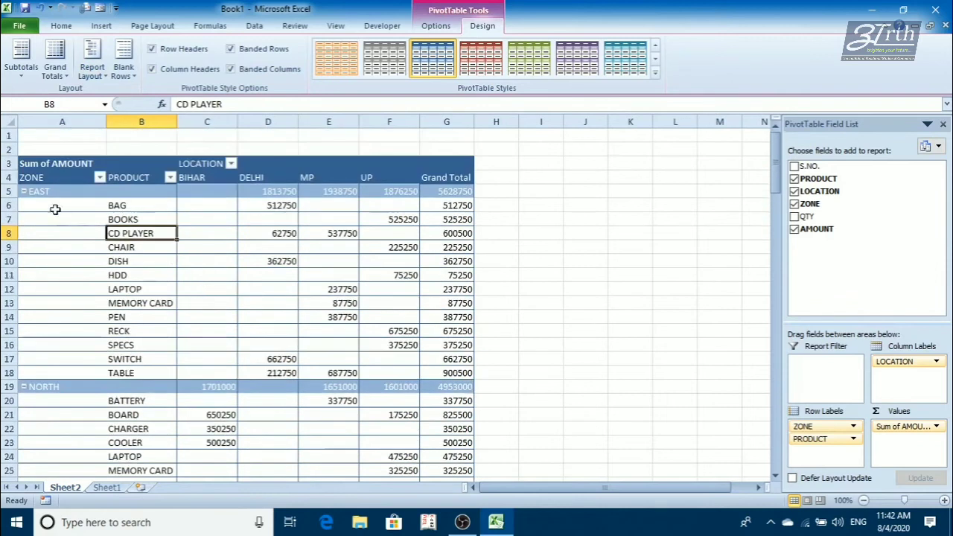
Show the zone and product report in Compact Form and change its layout to Tabular Form
left_click(93, 74)
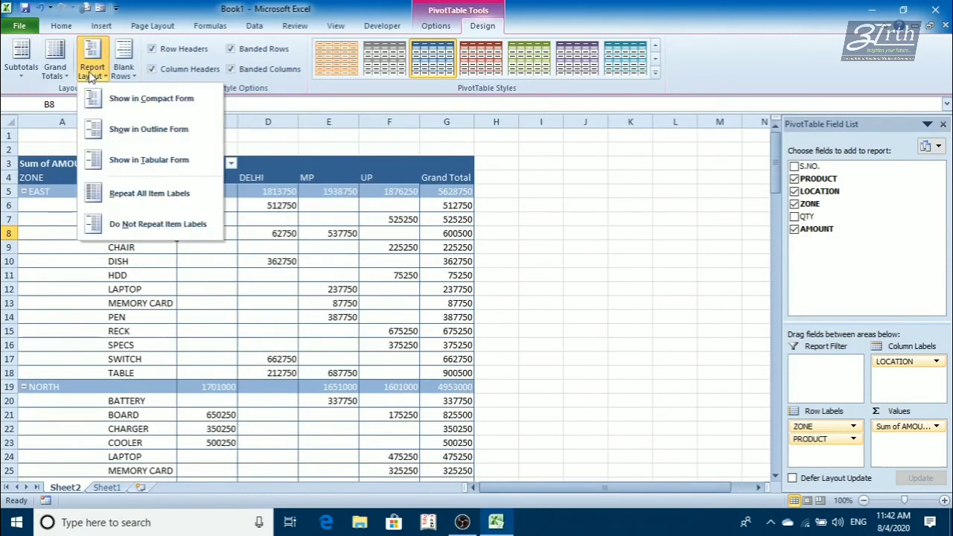
left_click(113, 104)
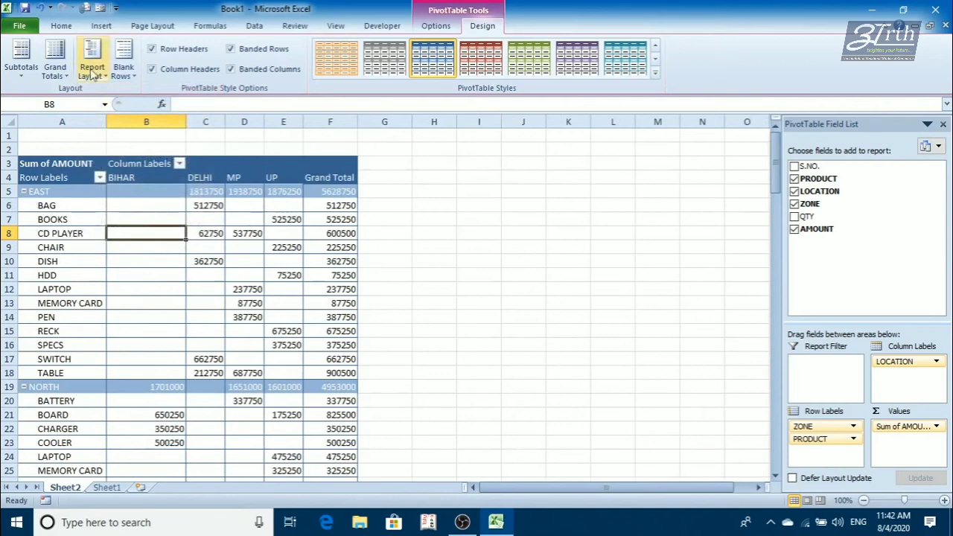
left_click(92, 71)
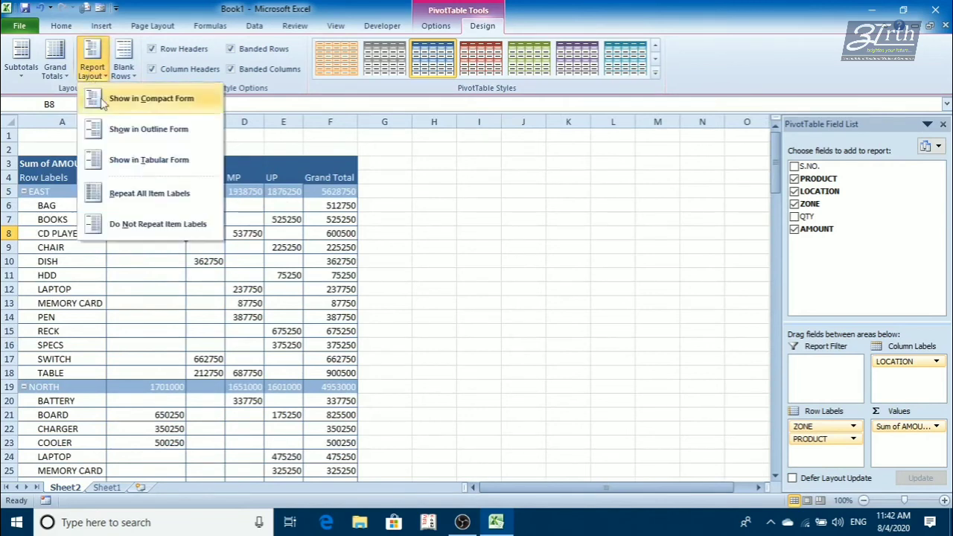
left_click(130, 164)
scroll(102, 318, "down", 3)
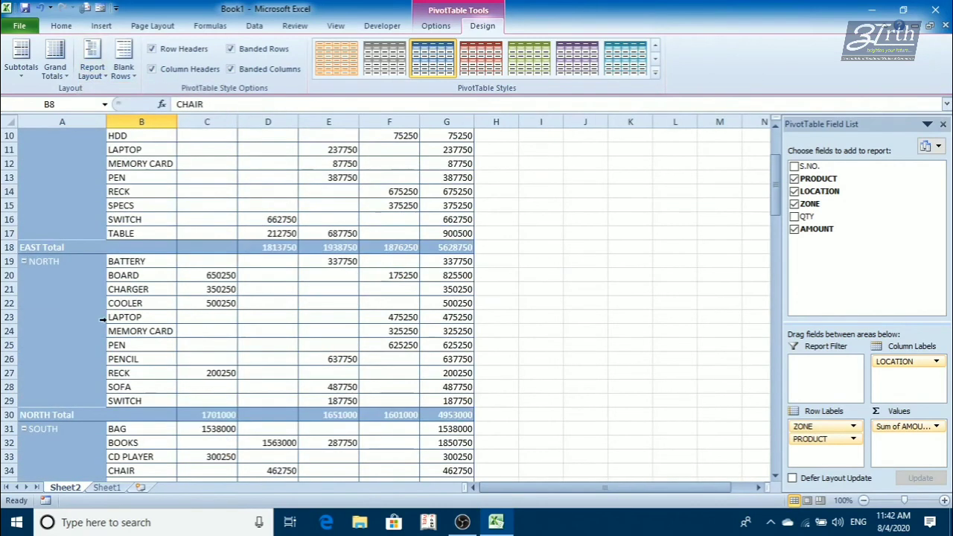
Collapse the NORTH, SOUTH, WEST and EAST zone groups in the PivotTable
left_click(23, 261)
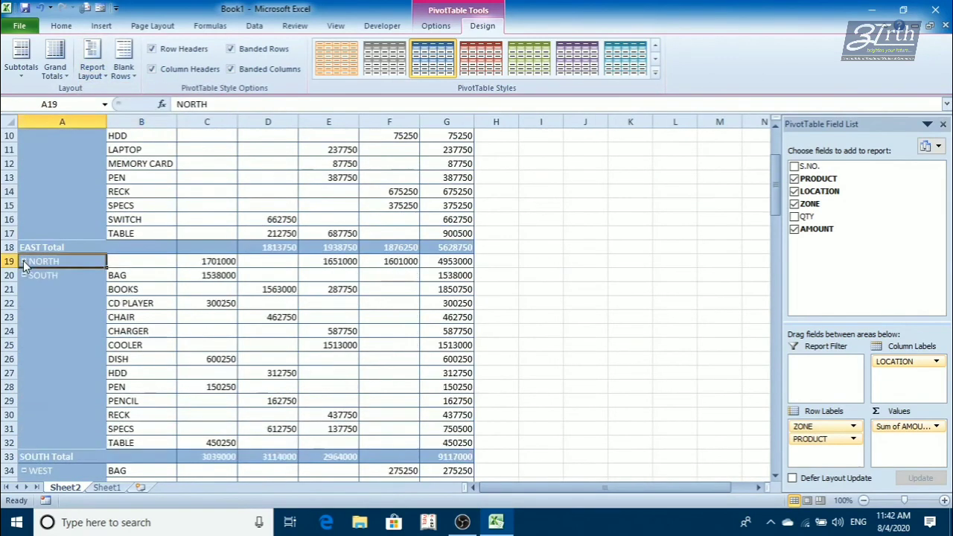
left_click(24, 275)
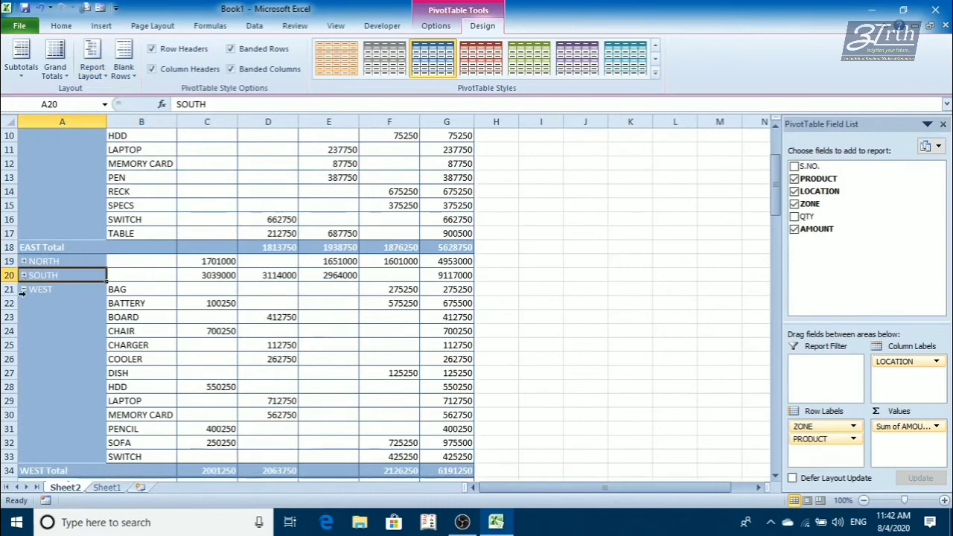
left_click(23, 290)
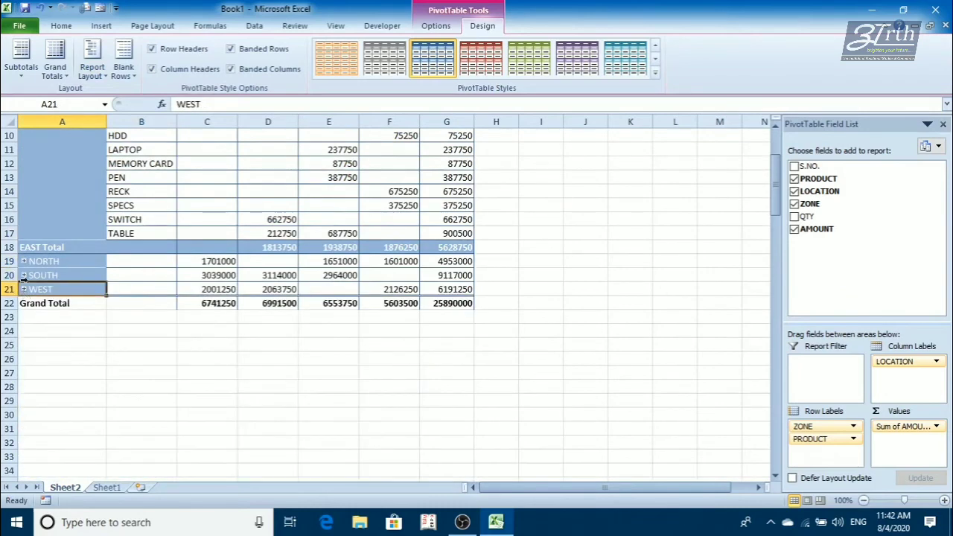
scroll(45, 236, "up", 3)
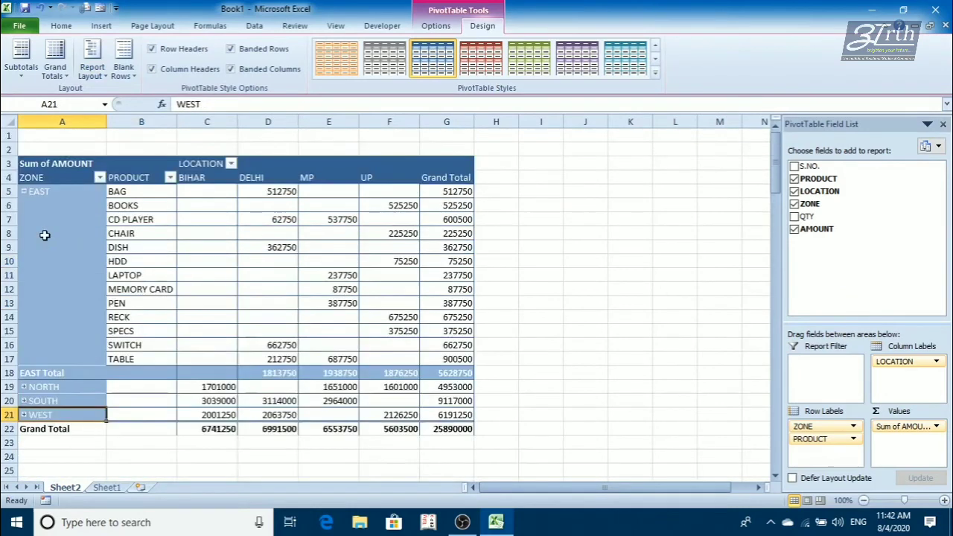
left_click(24, 192)
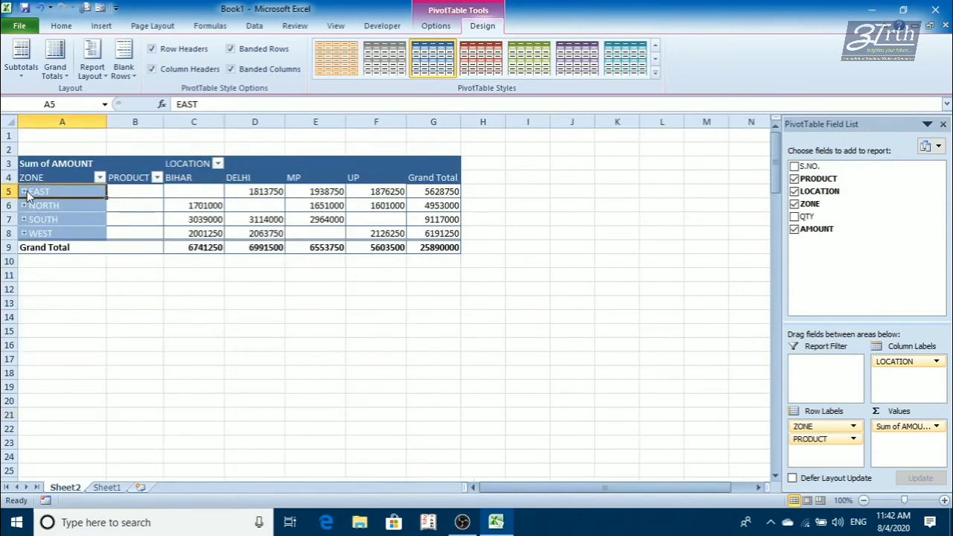
Set the report to repeat all item labels, and apply Compact Form to the whole PivotTable
left_click(89, 67)
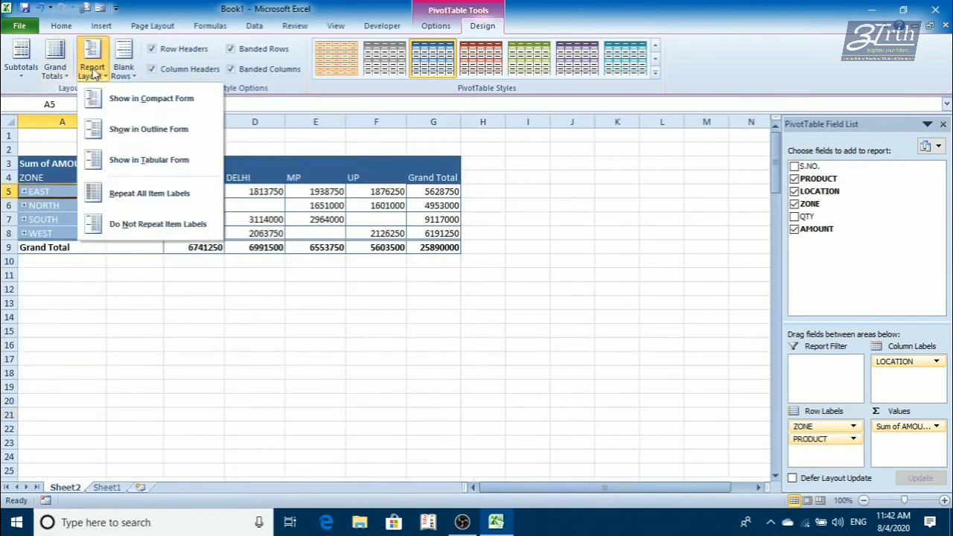
left_click(167, 193)
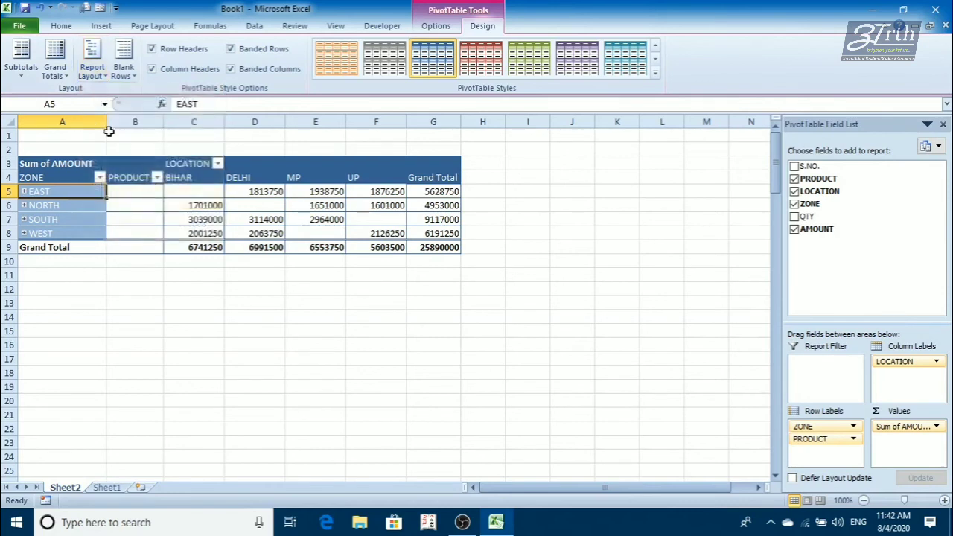
left_click(91, 66)
left_click(109, 98)
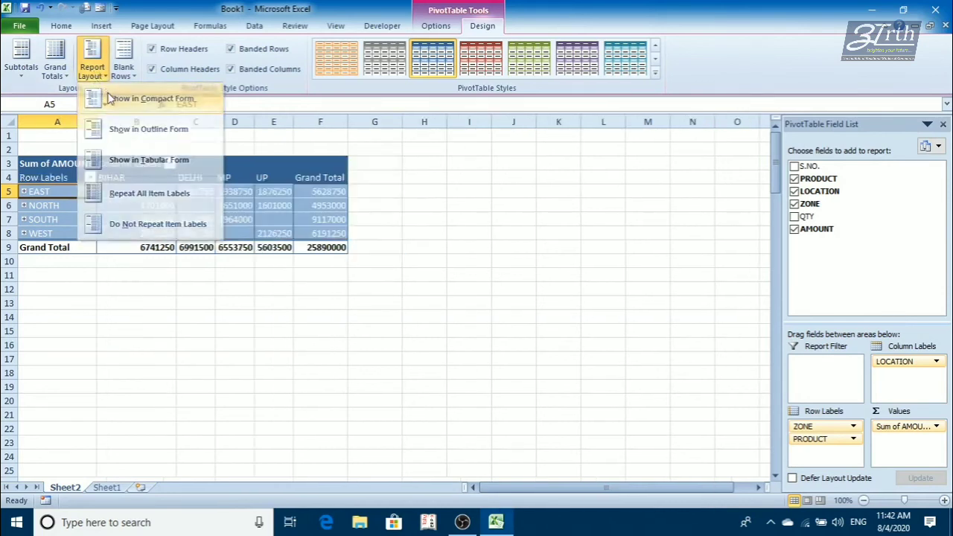
left_click(136, 207)
key("ctrl+a")
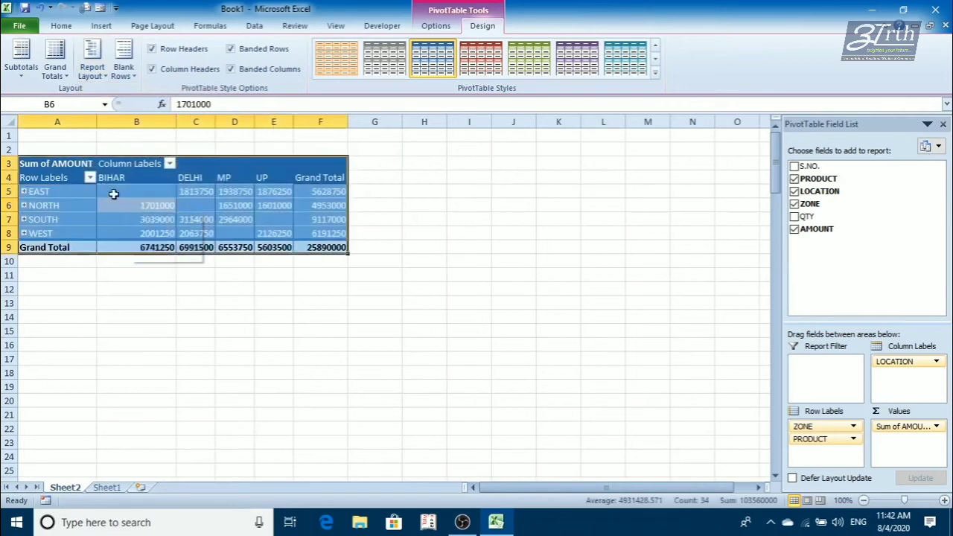
left_click(92, 67)
left_click(108, 104)
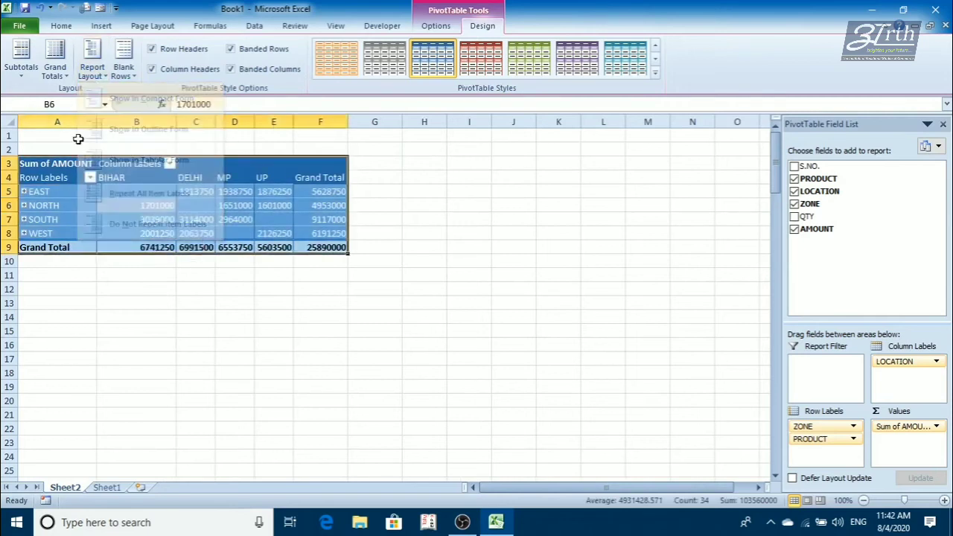
Expand the EAST, NORTH, SOUTH and WEST zone groups to list their products
left_click(23, 192)
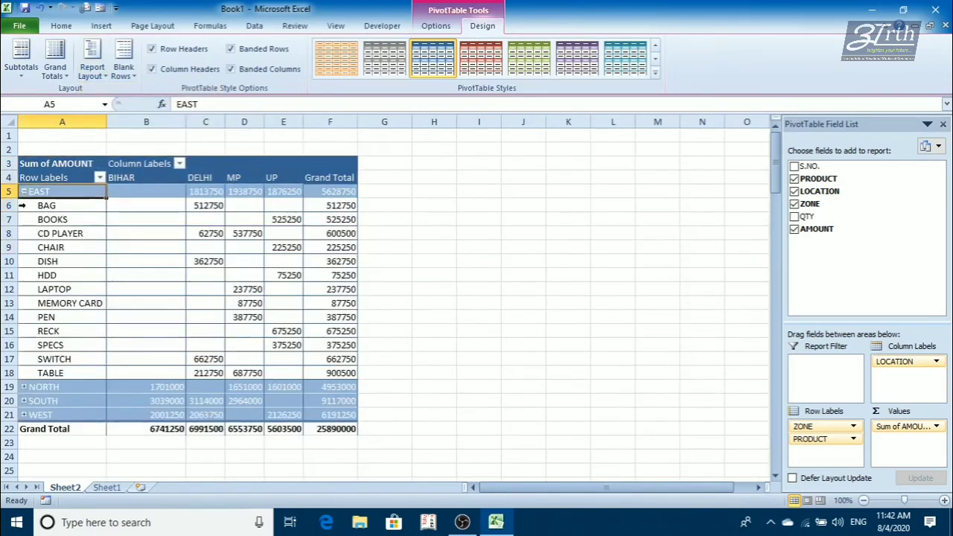
left_click(23, 387)
scroll(36, 384, "down", 4)
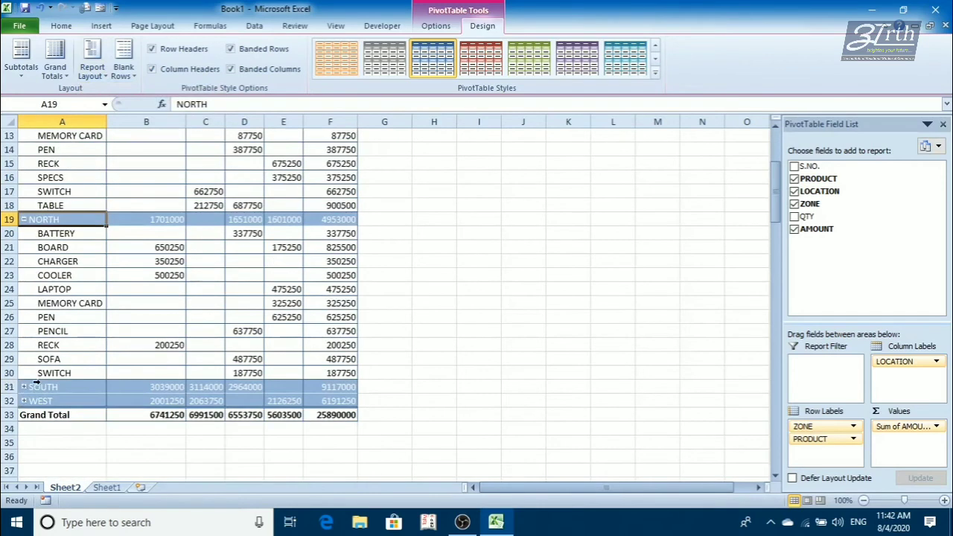
left_click(23, 387)
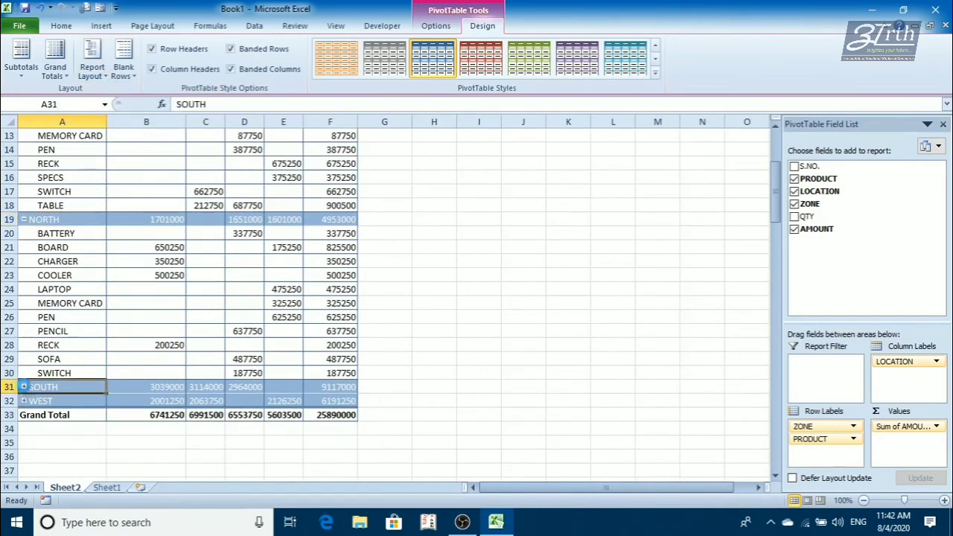
scroll(23, 365, "down", 6)
left_click(25, 332)
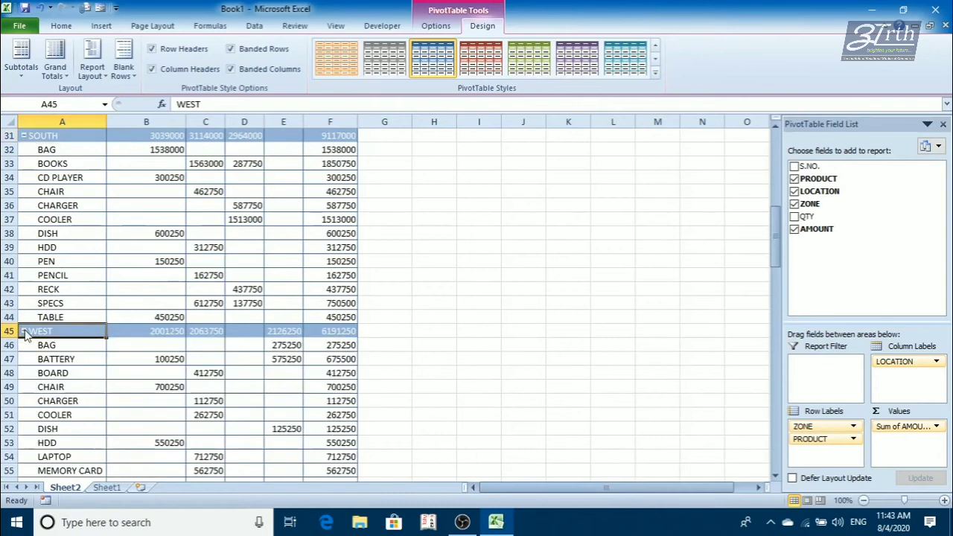
scroll(66, 279, "up", 10)
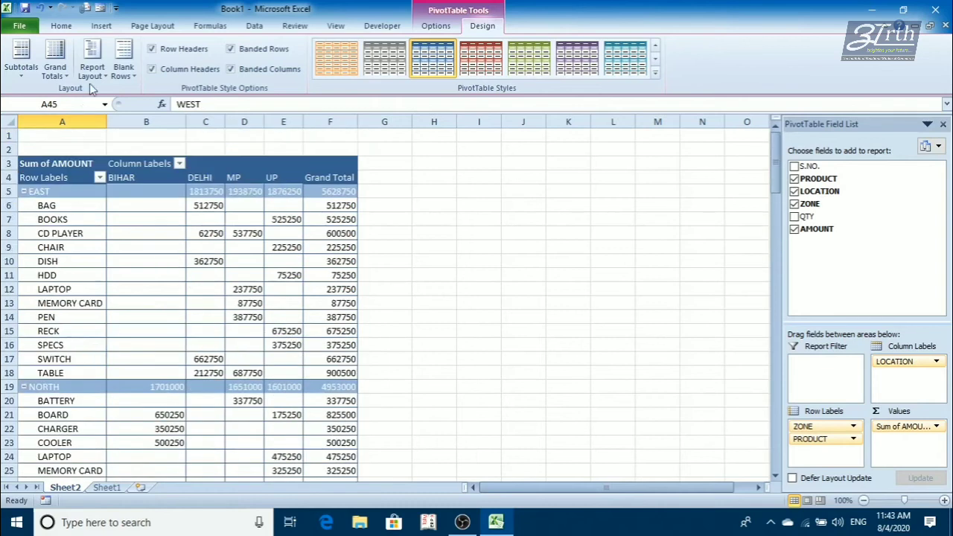
Select the whole PivotTable and set it to show no subtotals
left_click(20, 69)
left_click(73, 260)
key("ctrl+a")
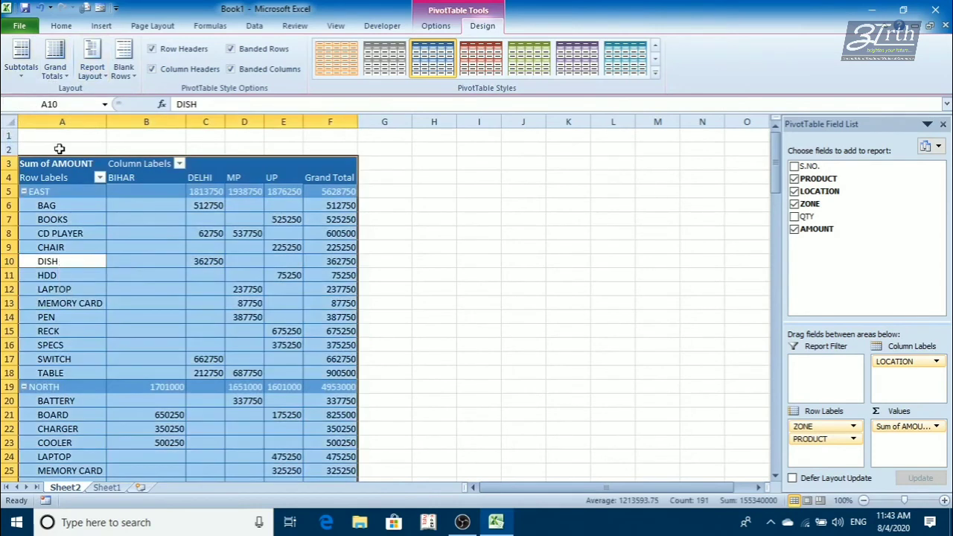
left_click(21, 61)
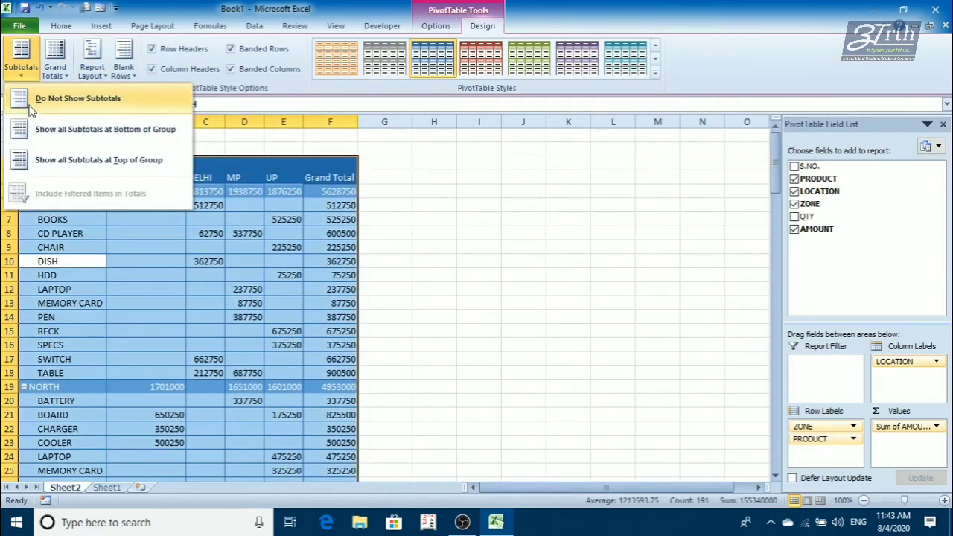
left_click(57, 99)
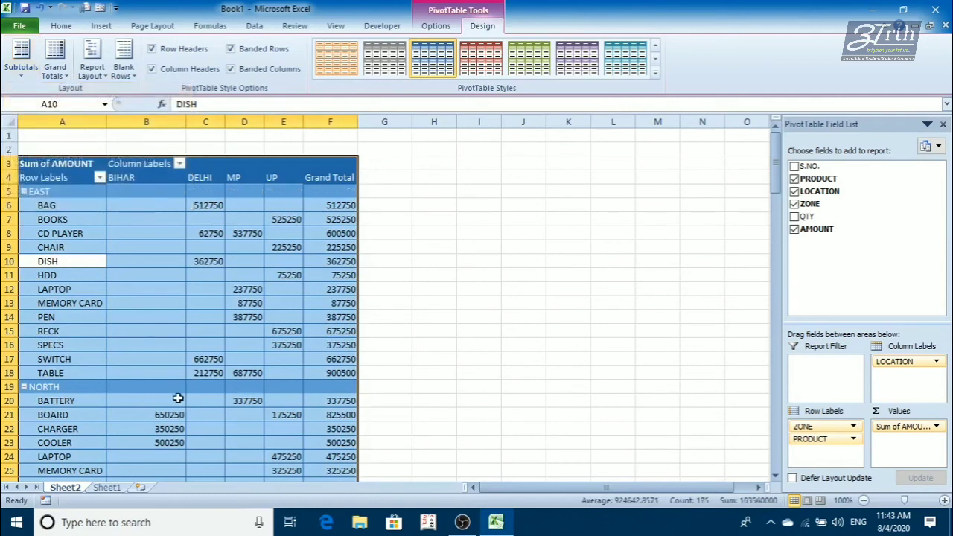
Show all subtotals at the bottom of each zone group, and move them to the top of the groups
left_click(20, 61)
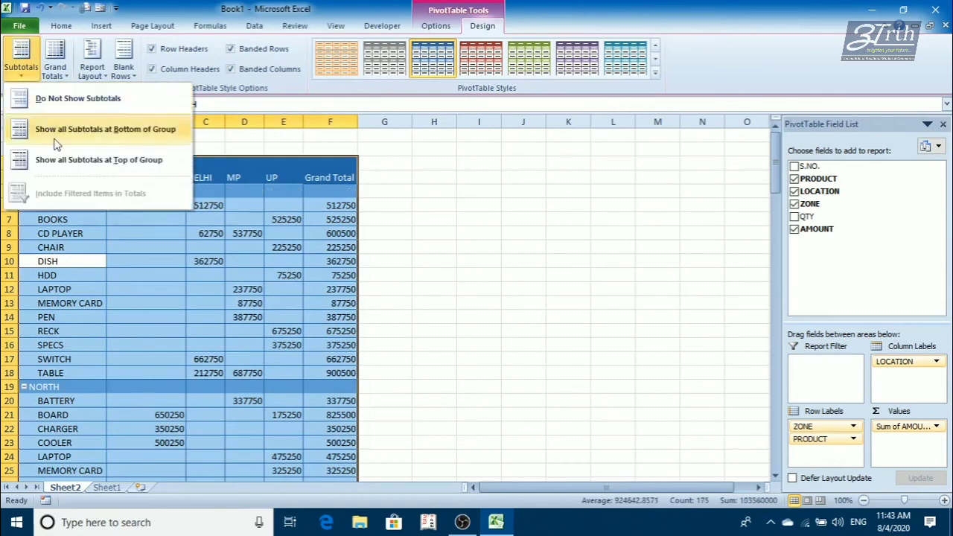
left_click(58, 141)
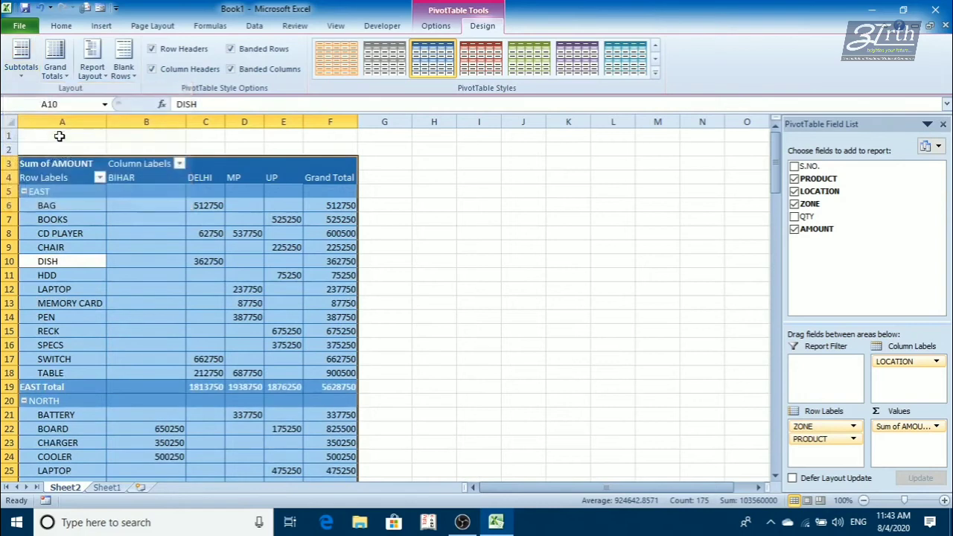
left_click(23, 67)
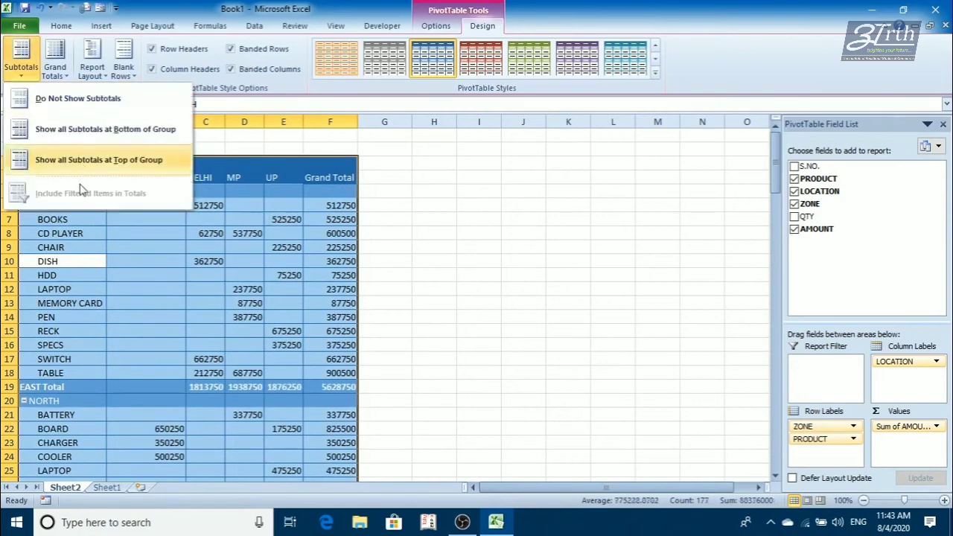
left_click(82, 161)
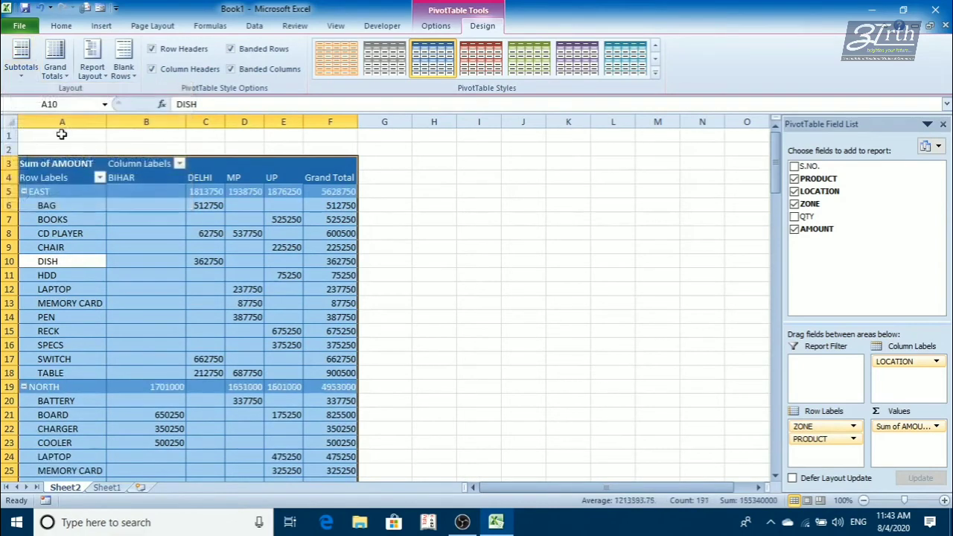
Set the PivotTable to show all subtotals at the bottom of each zone group
left_click(20, 63)
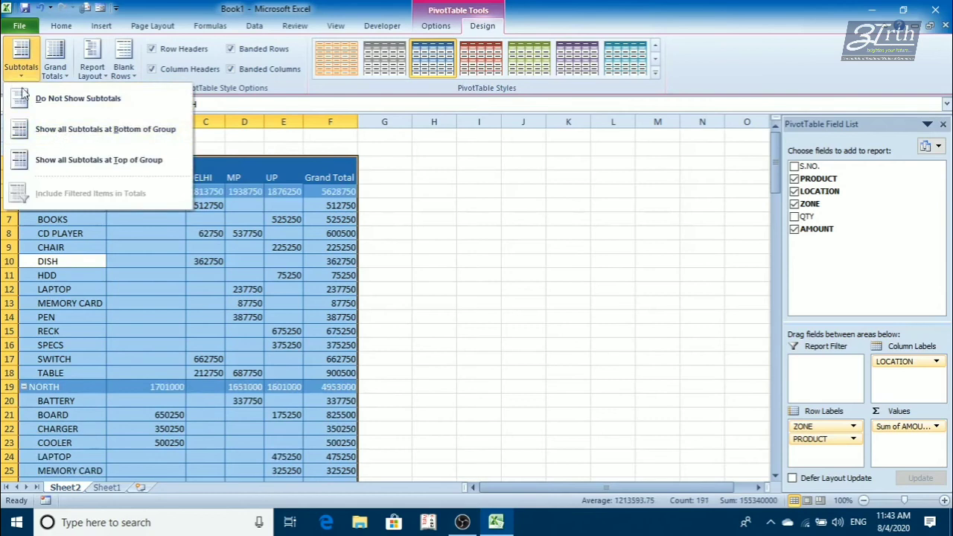
left_click(61, 144)
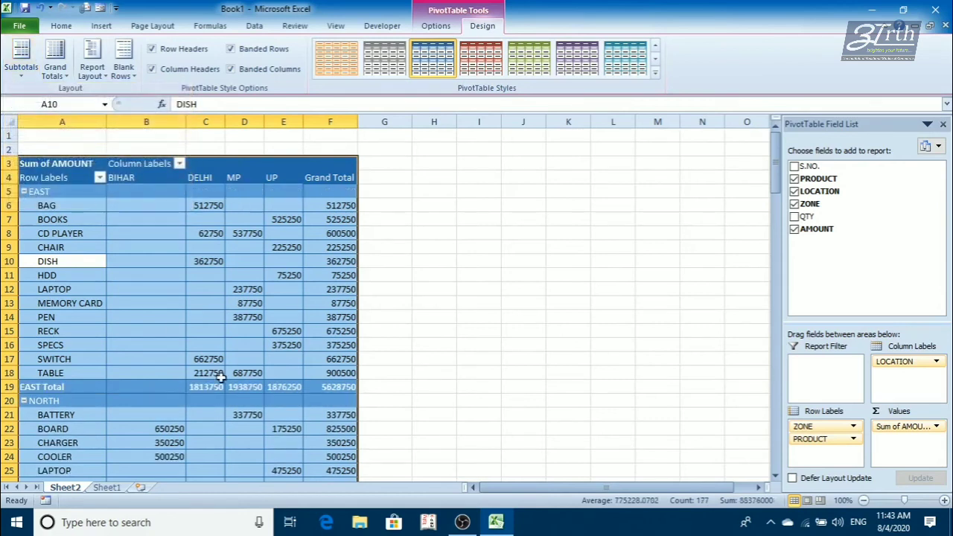
left_click(85, 396)
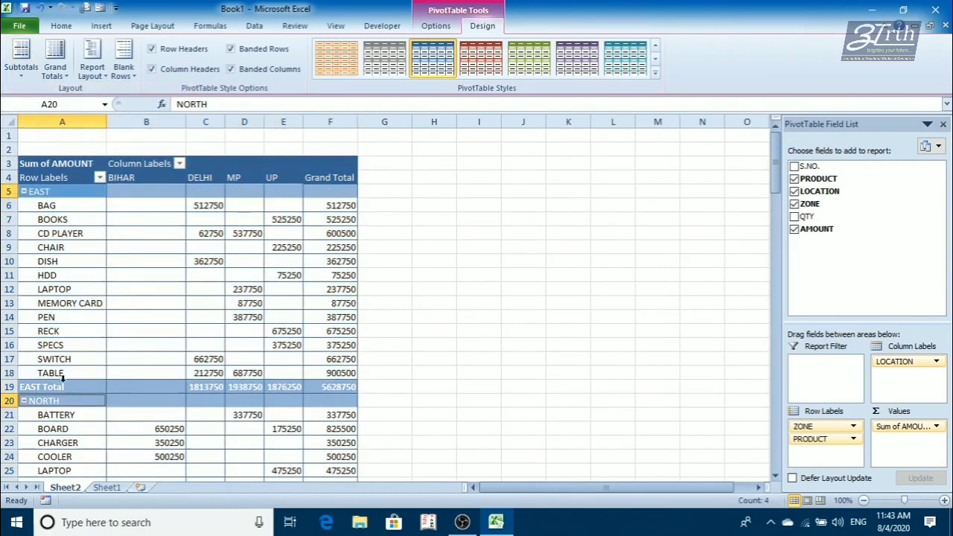
left_click(249, 260)
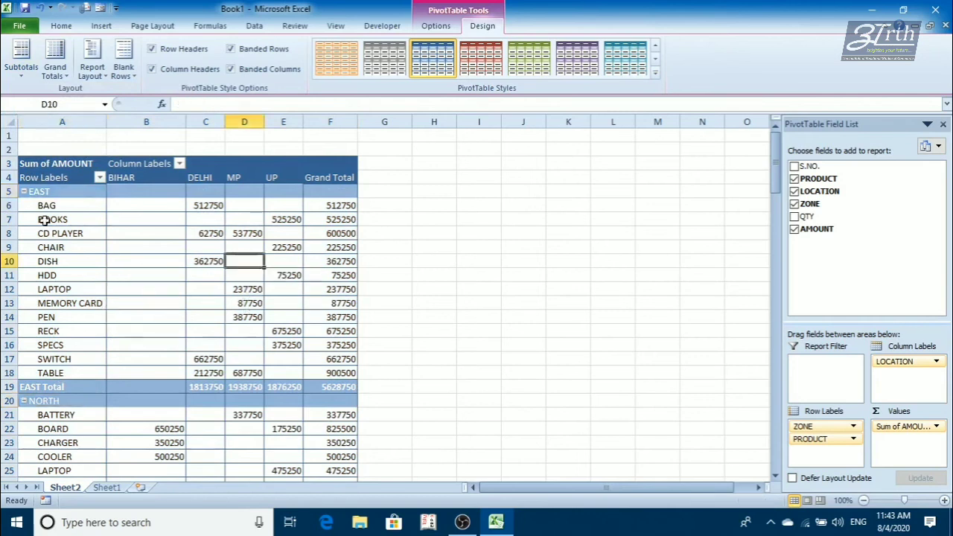
With the whole PivotTable selected, switch the subtotals to the top of each group and back to the bottom
left_click(43, 181)
left_click(41, 172)
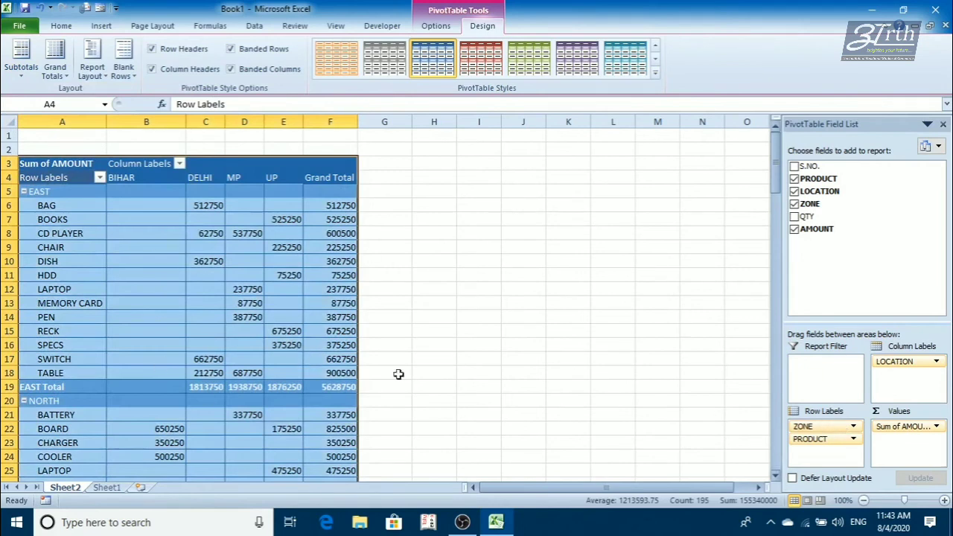
left_click(35, 75)
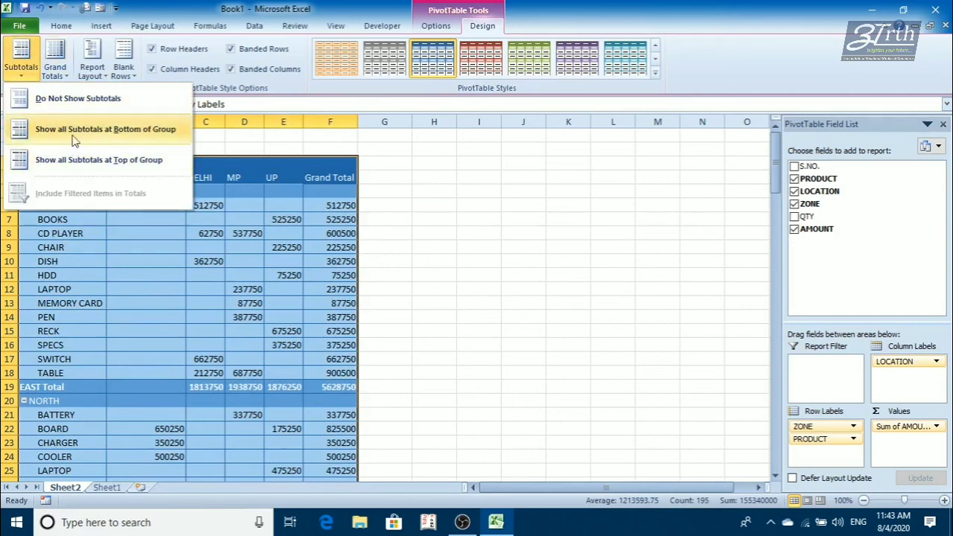
left_click(74, 142)
left_click(21, 60)
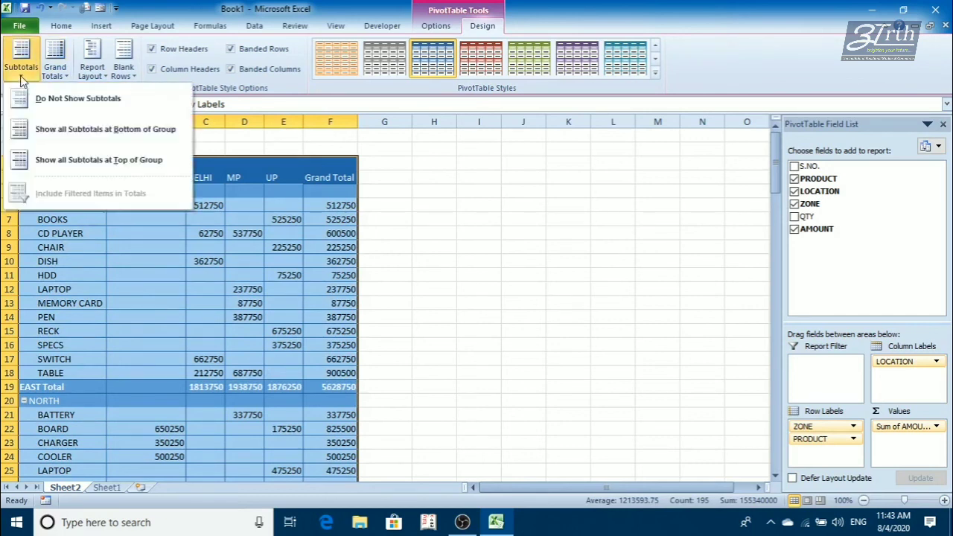
left_click(75, 157)
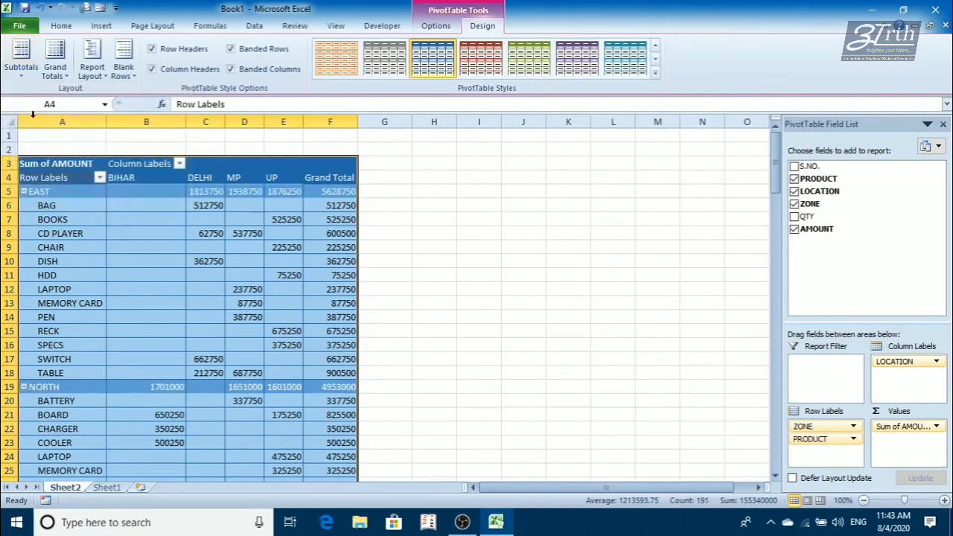
left_click(24, 75)
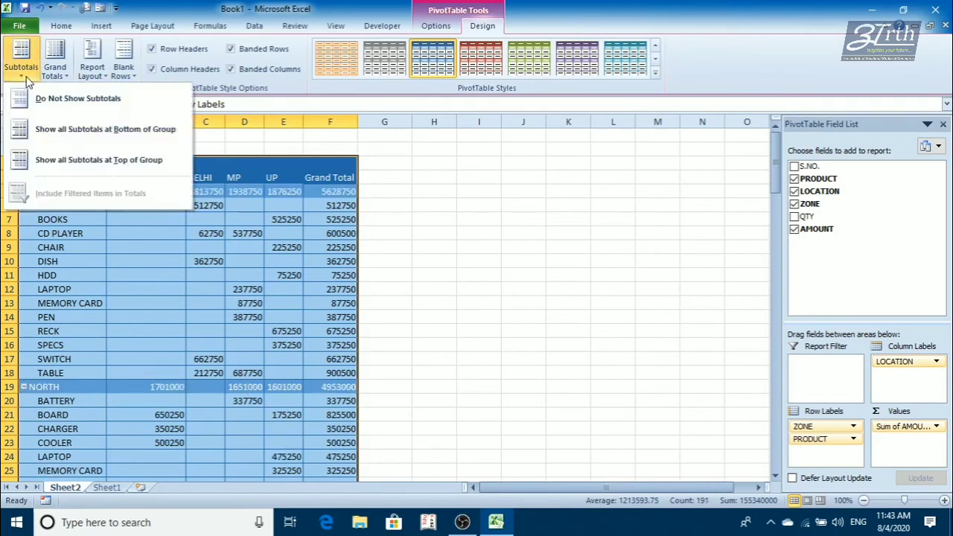
left_click(95, 137)
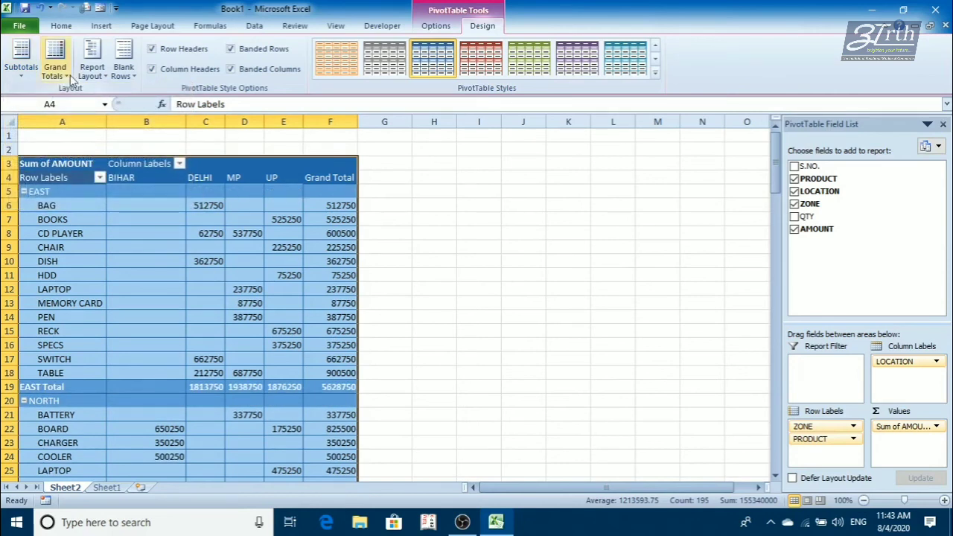
Close the PivotTable Field List and display it again from within the report
left_click(436, 26)
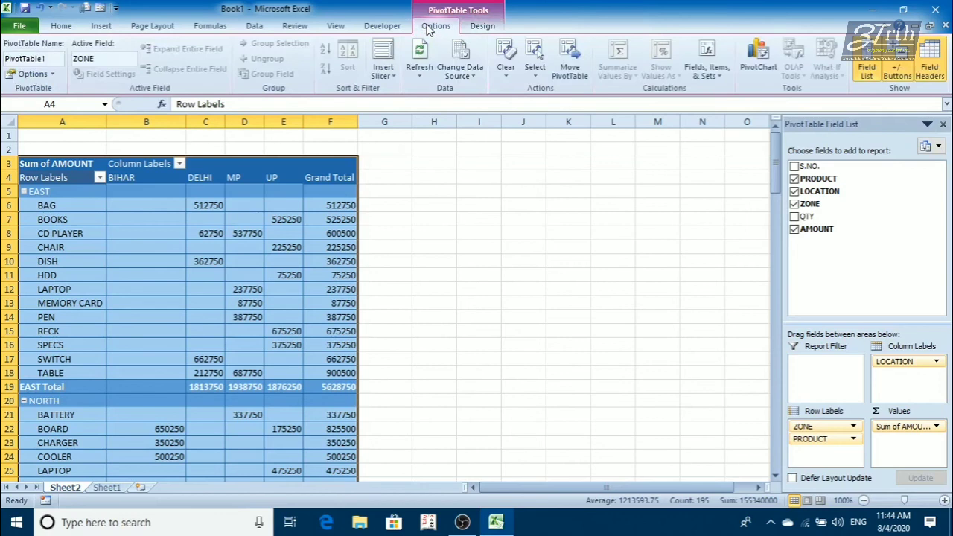
left_click(232, 289)
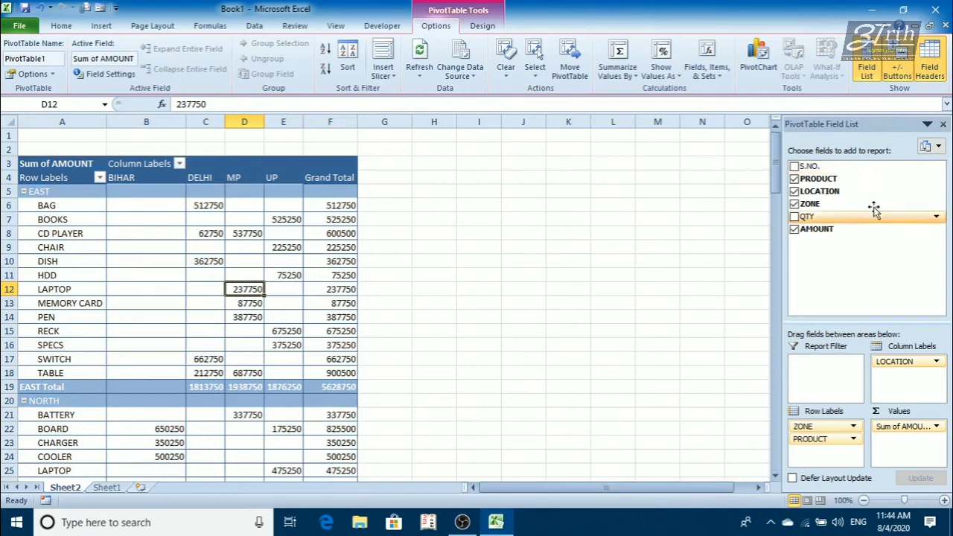
left_click(942, 124)
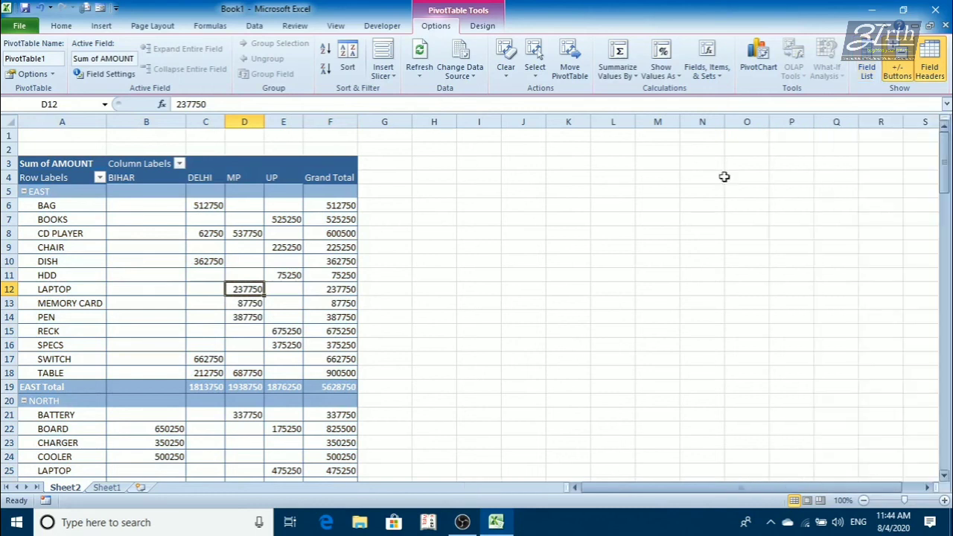
left_click(312, 277)
left_click(220, 286)
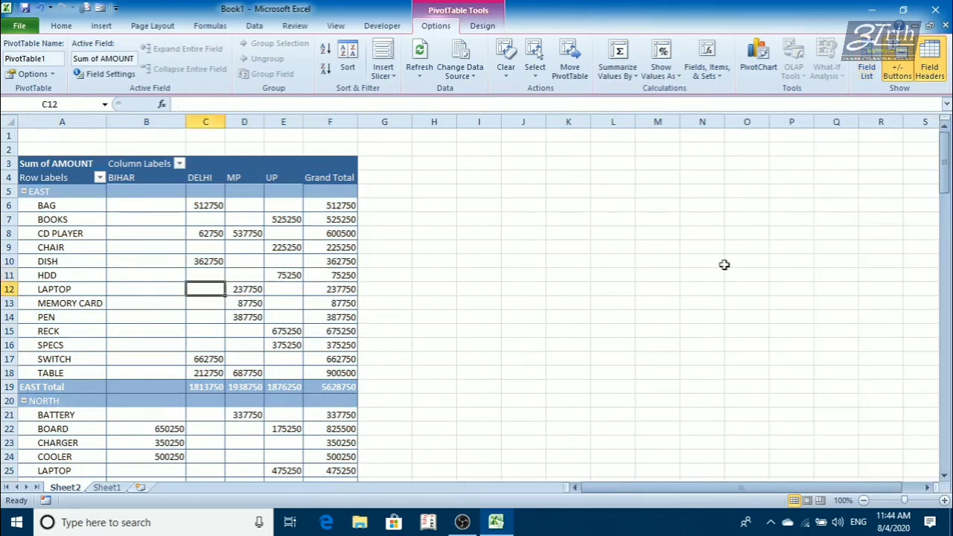
left_click(724, 265)
left_click(320, 303)
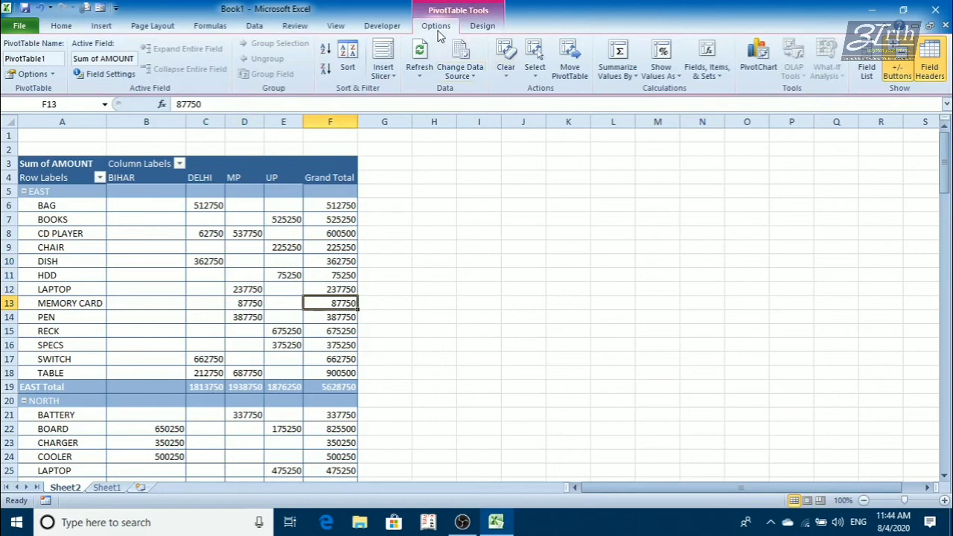
left_click(869, 69)
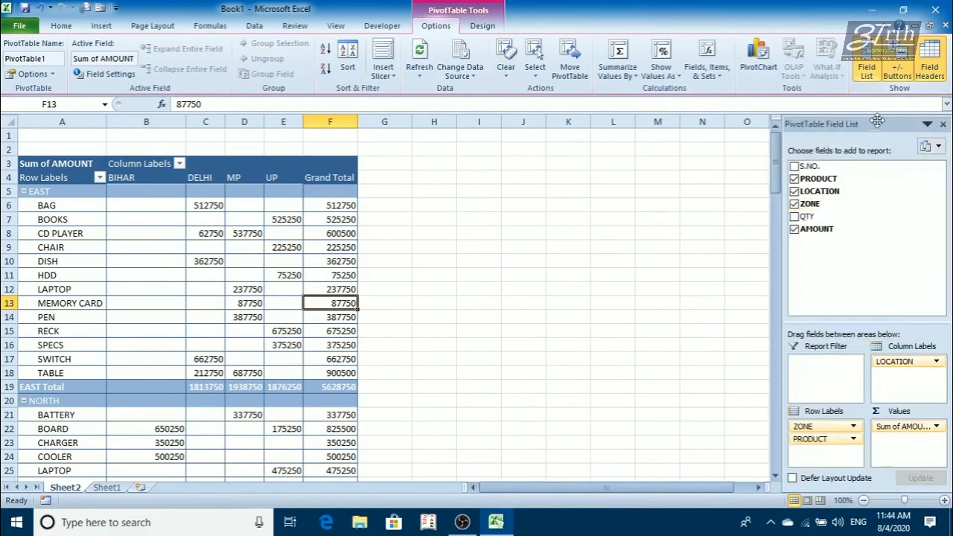
Select blank cells outside the PivotTable and a cell inside it to compare when the Field List is displayed
left_click(555, 289)
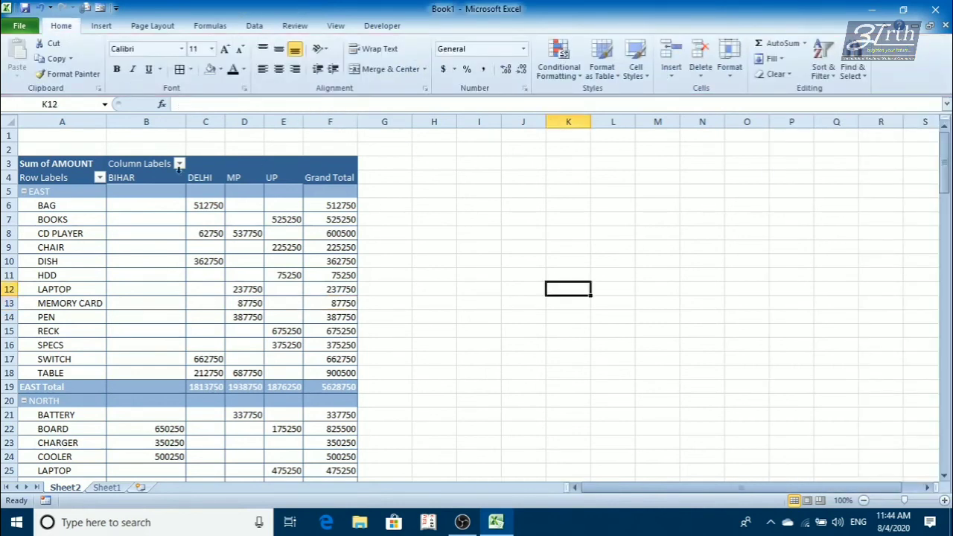
left_click(195, 233)
left_click(609, 286)
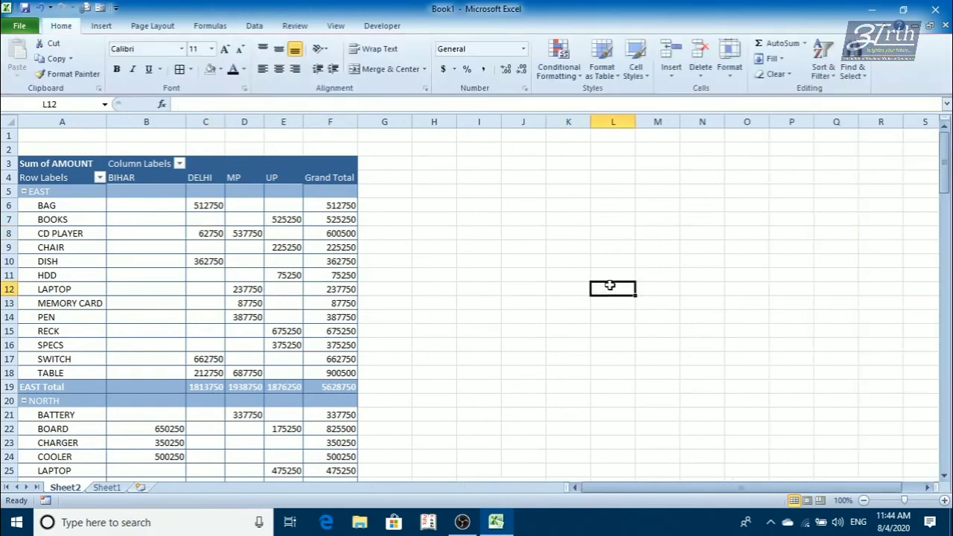
left_click(134, 299)
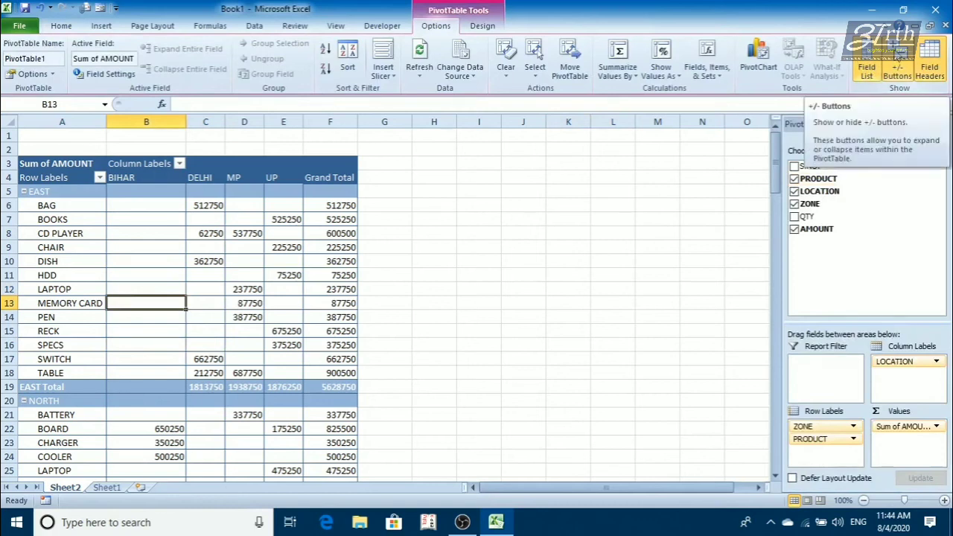
Collapse and re-expand the EAST zone group several times, leaving its products listed
left_click(23, 191)
left_click(23, 192)
left_click(23, 192)
left_click(23, 192)
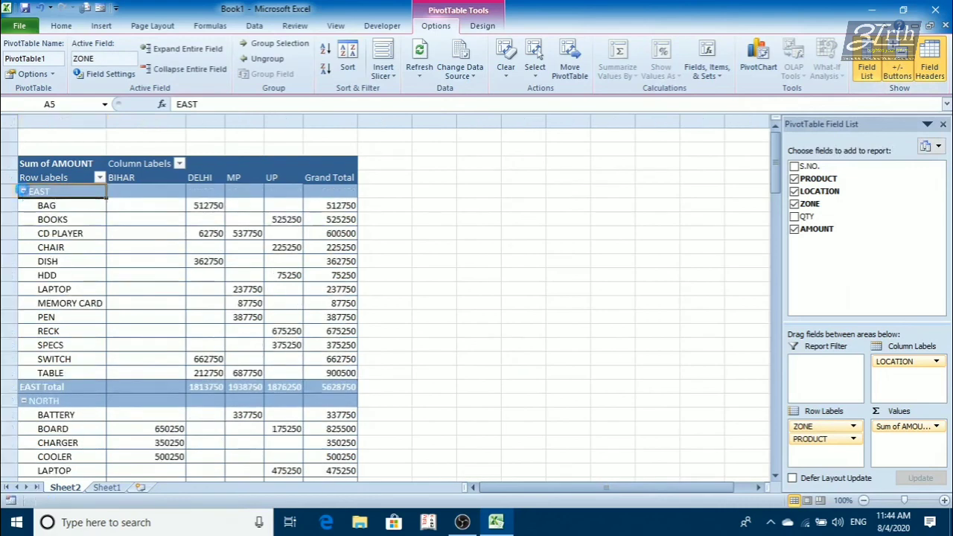
left_click(23, 191)
left_click(23, 191)
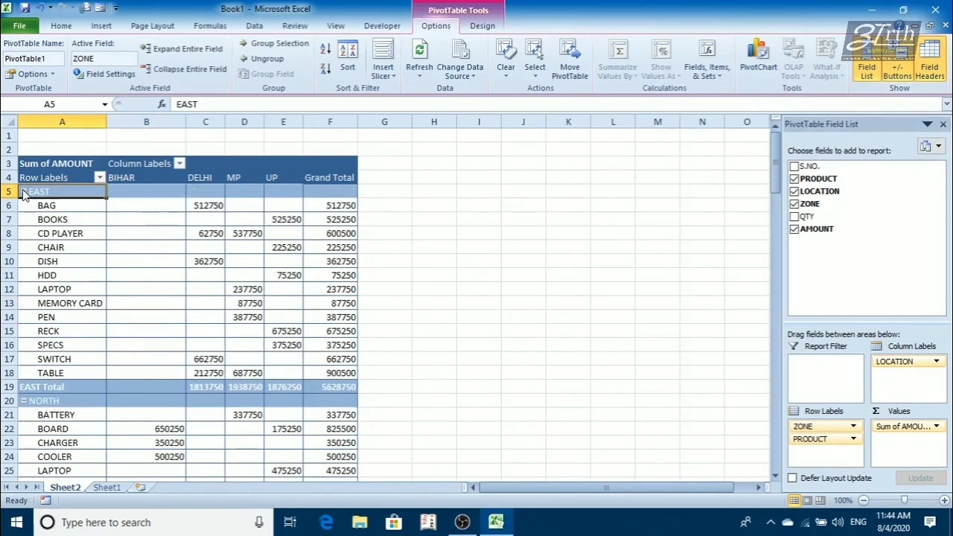
Hide the PivotTable's expand/collapse buttons, restore them, and test them by collapsing and re-expanding the EAST group
left_click(899, 71)
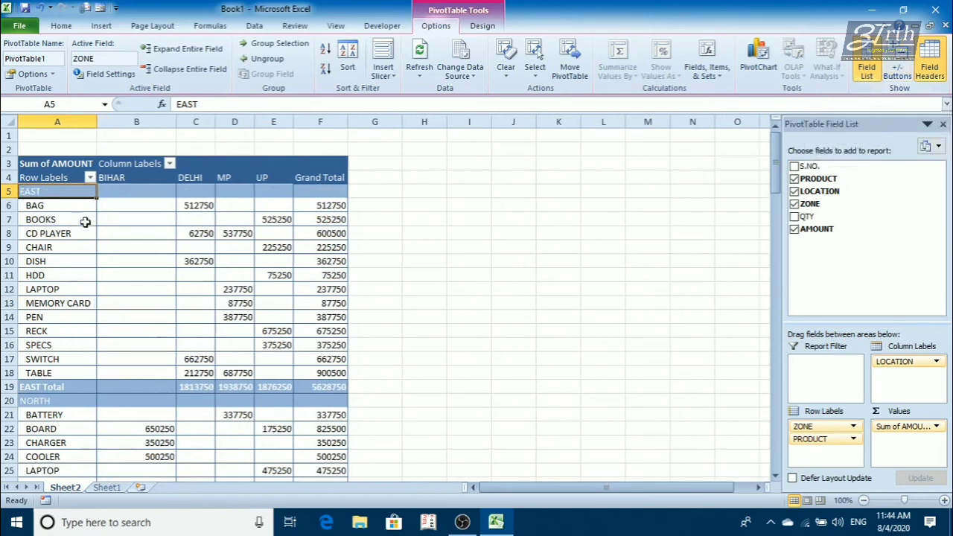
scroll(72, 347, "down", 5)
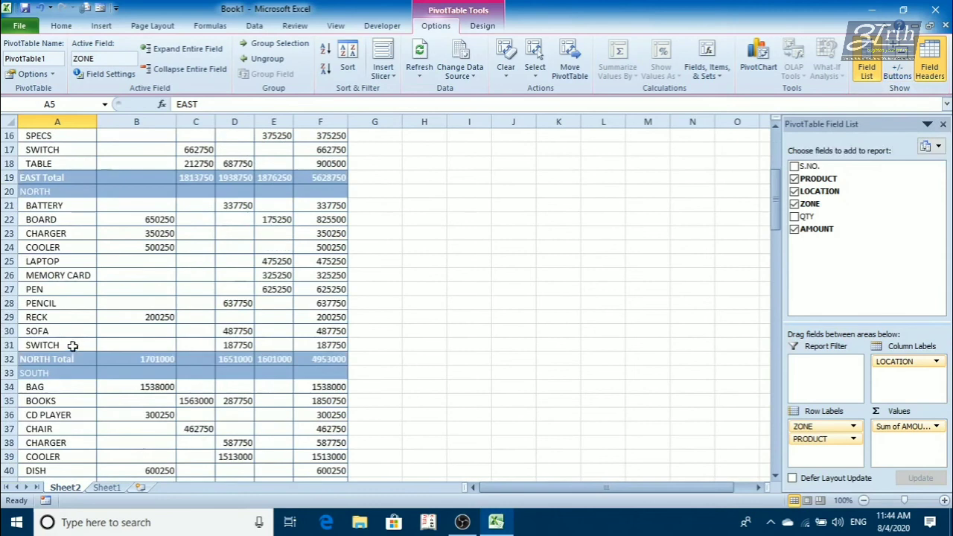
scroll(72, 347, "up", 5)
left_click(899, 71)
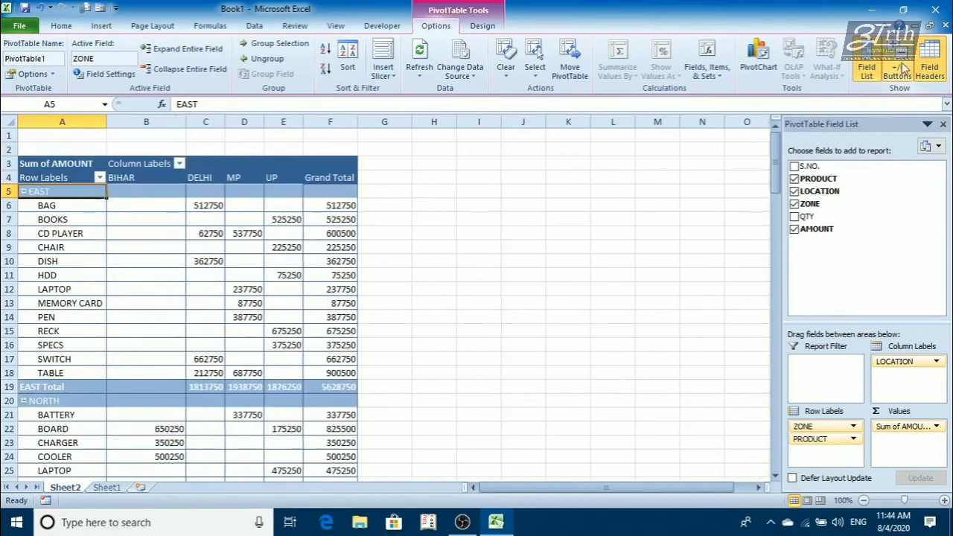
left_click(24, 193)
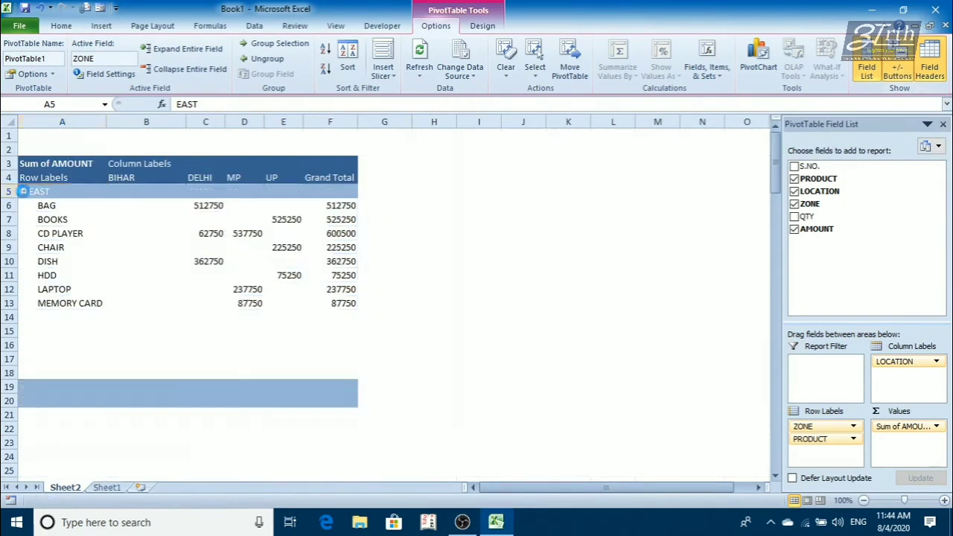
left_click(24, 193)
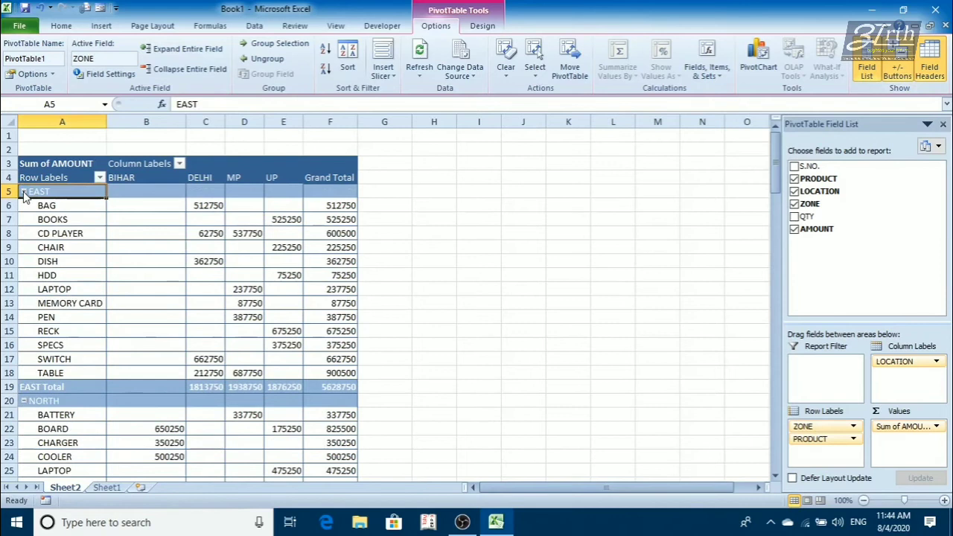
Toggle the PivotTable's field headers off and on, leaving the row and column label headers hidden
left_click(930, 66)
left_click(930, 65)
left_click(929, 51)
left_click(929, 51)
left_click(928, 50)
left_click(929, 51)
left_click(928, 50)
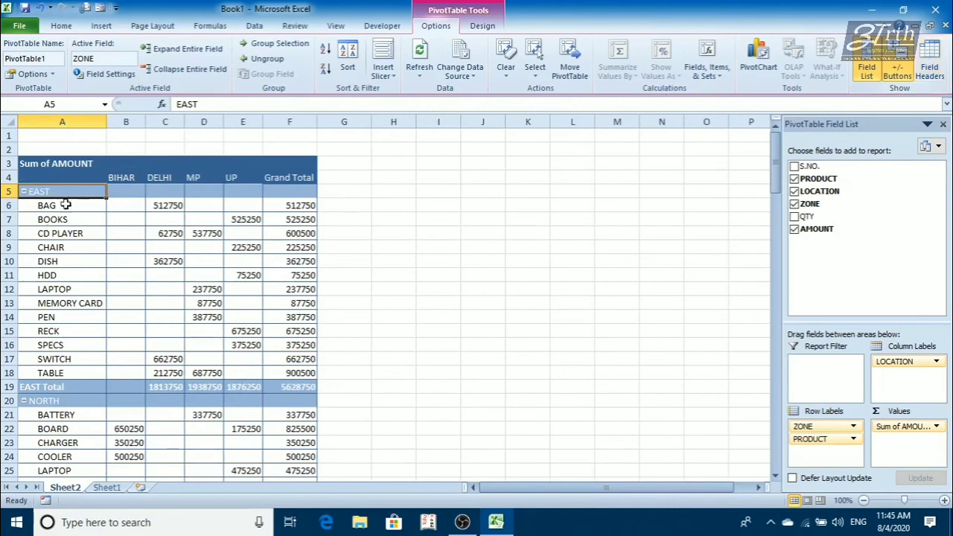
In Sheet1's source table, set the amount of the BATTERY record for BIHAR in the WEST zone to 12555
left_click(118, 489)
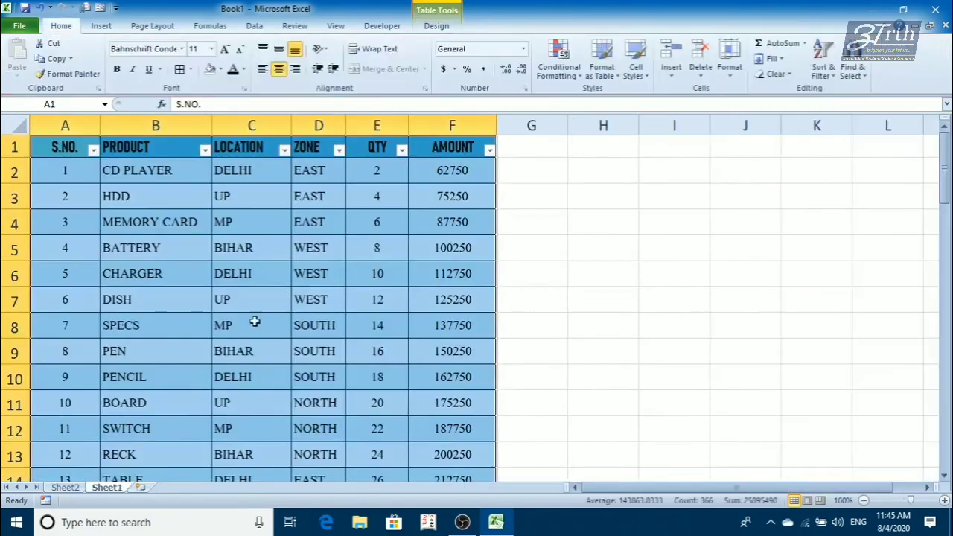
left_click(294, 264)
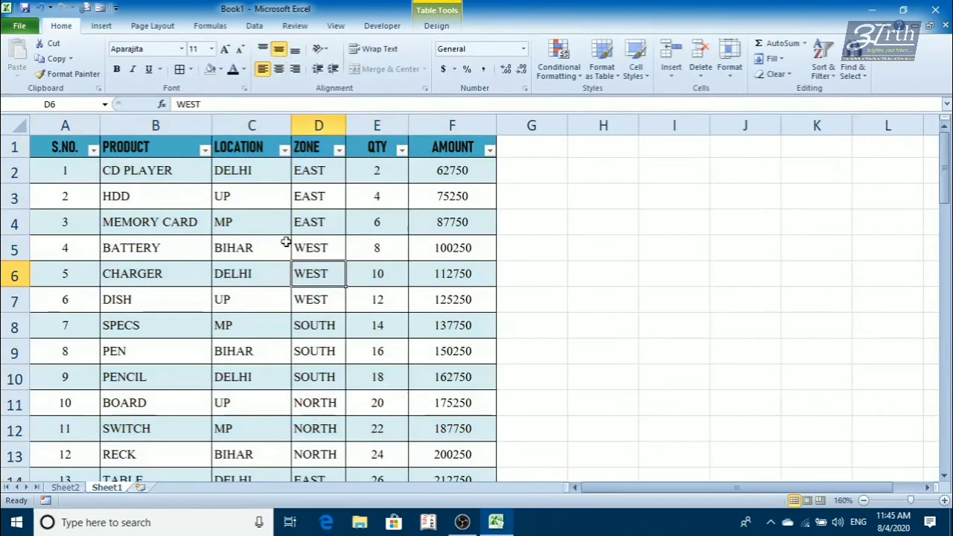
left_click(140, 248)
left_click(364, 242)
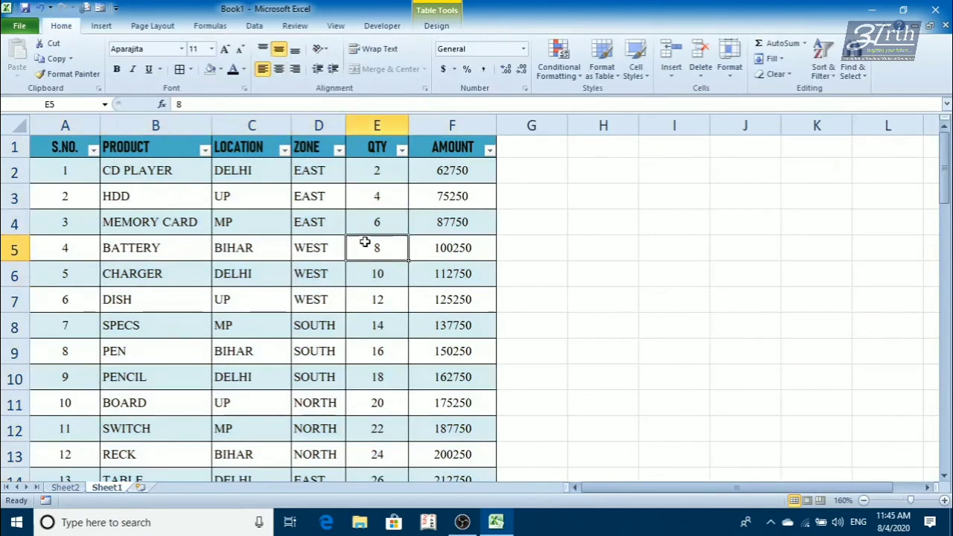
left_click(432, 249)
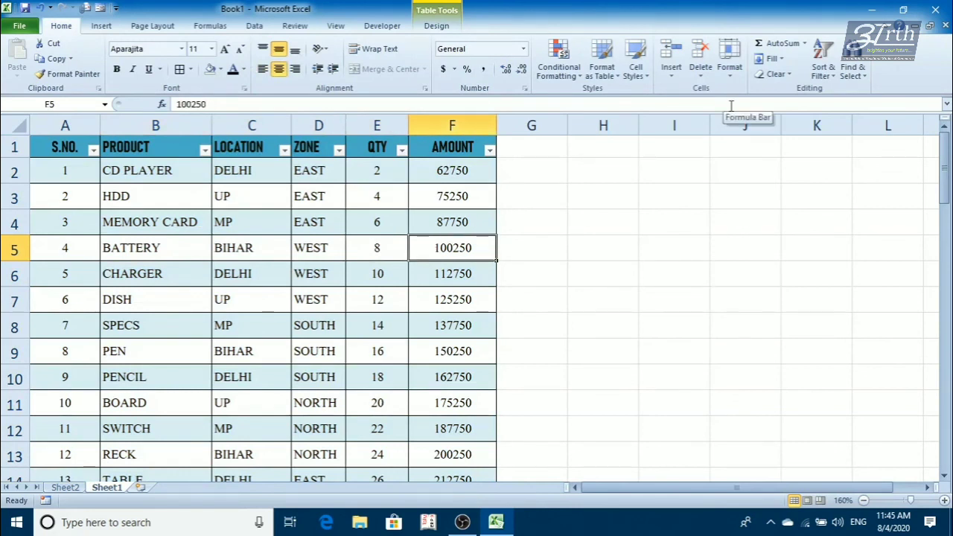
type("1255")
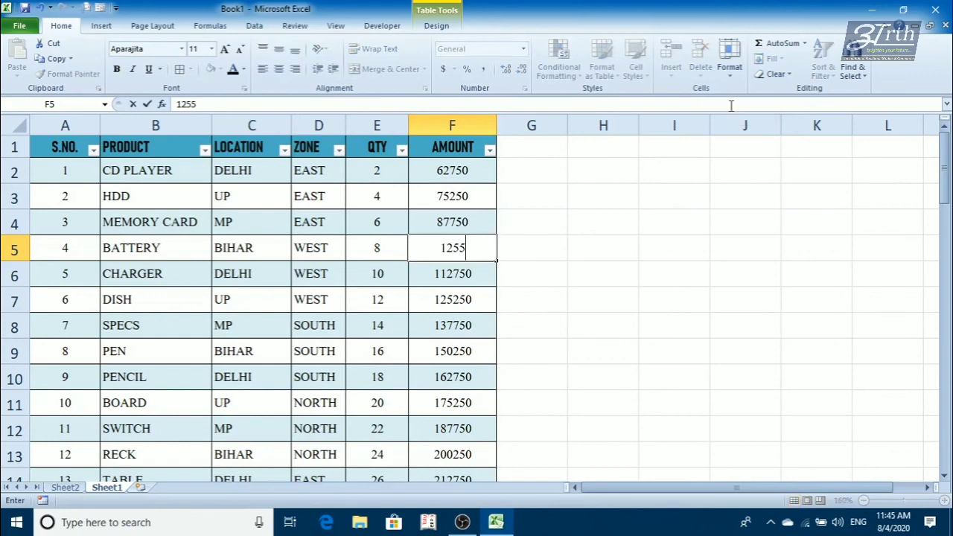
type("5")
key("Return")
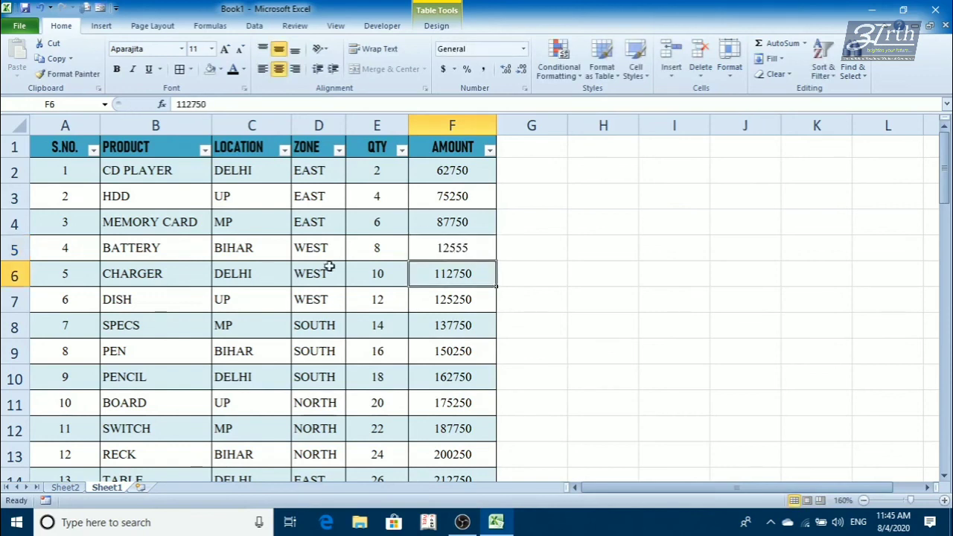
Find the WEST zone's BATTERY amount for BIHAR in the Sheet2 PivotTable and refresh all data from the source
left_click(71, 488)
scroll(80, 291, "down", 10)
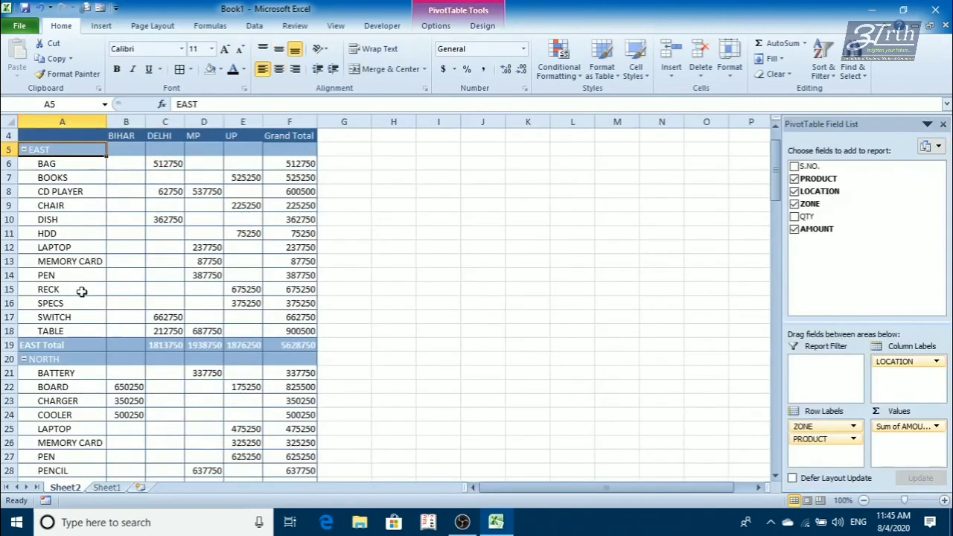
scroll(81, 292, "down", 5)
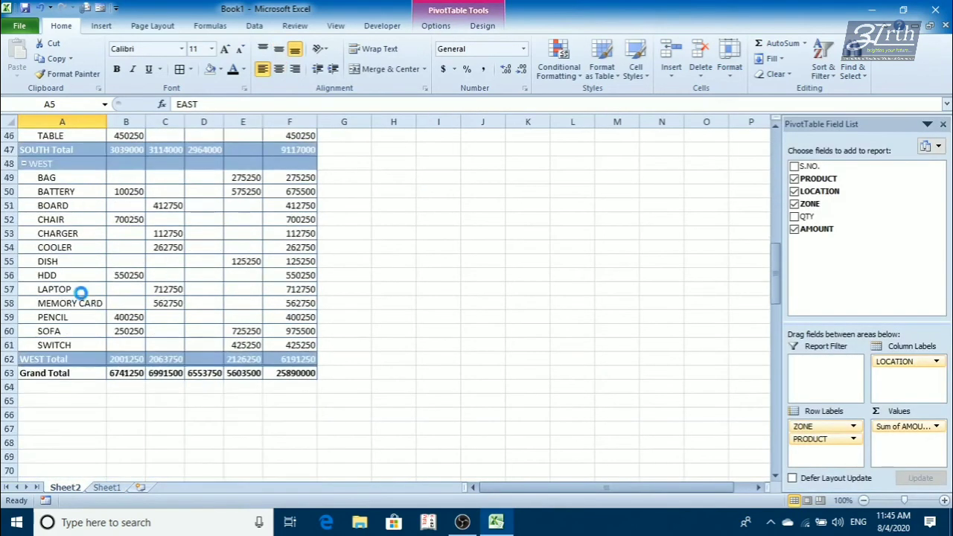
left_click(48, 191)
left_click(121, 192)
mouse_move(122, 192)
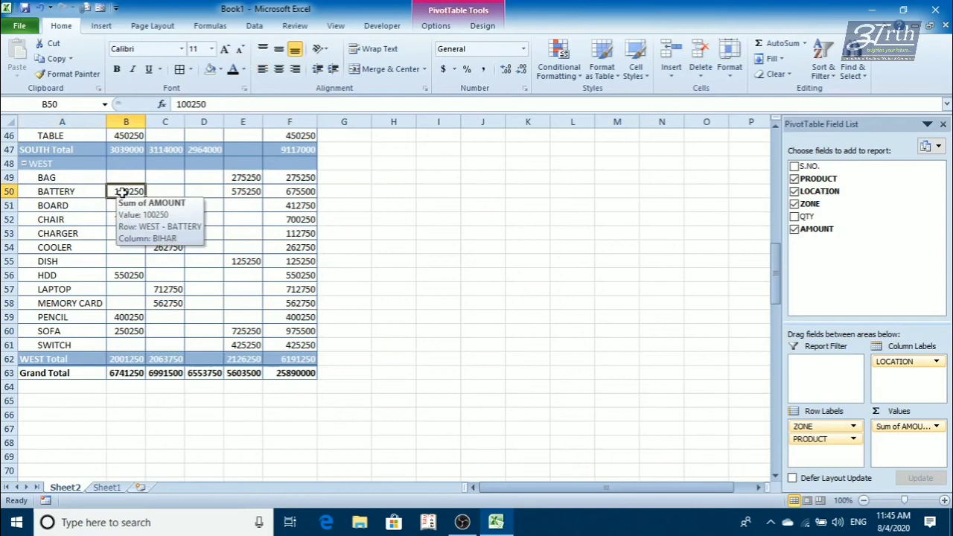
left_click(436, 25)
left_click(422, 77)
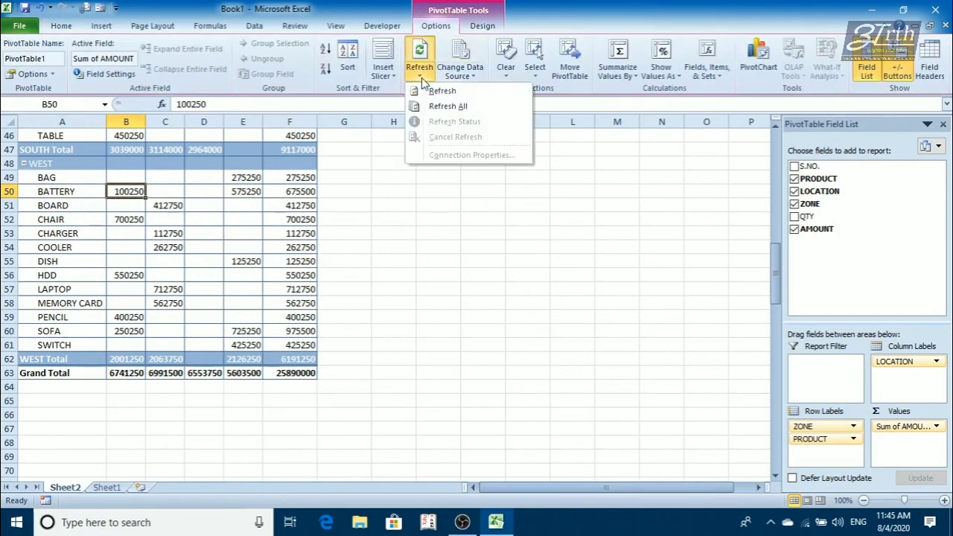
left_click(424, 106)
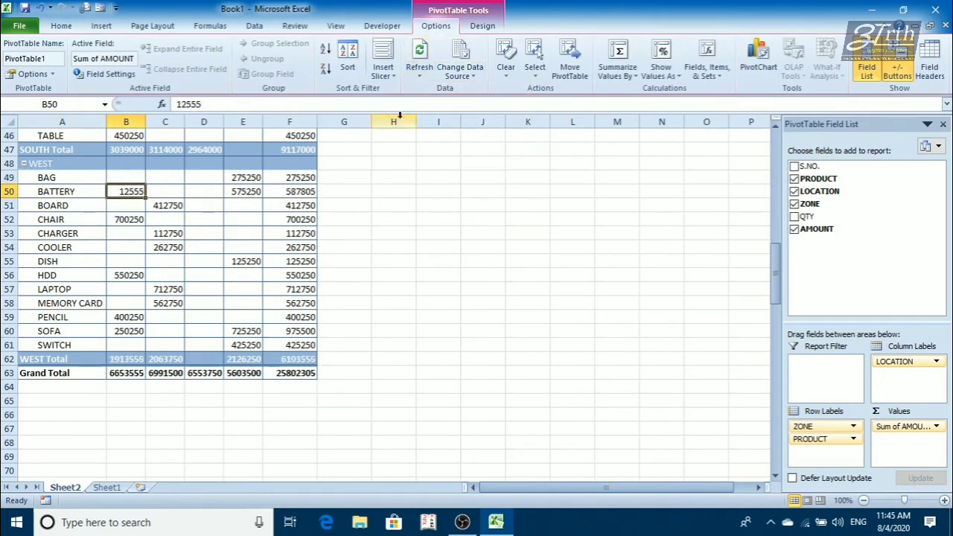
Compare the edited BATTERY amount in Sheet1 with its PivotTable value, and open the refresh options
left_click(107, 487)
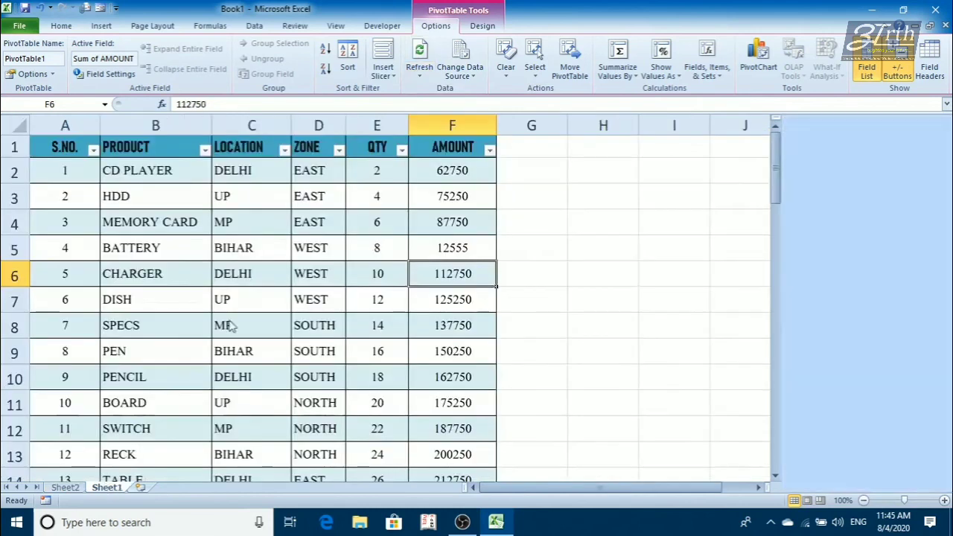
left_click(452, 246)
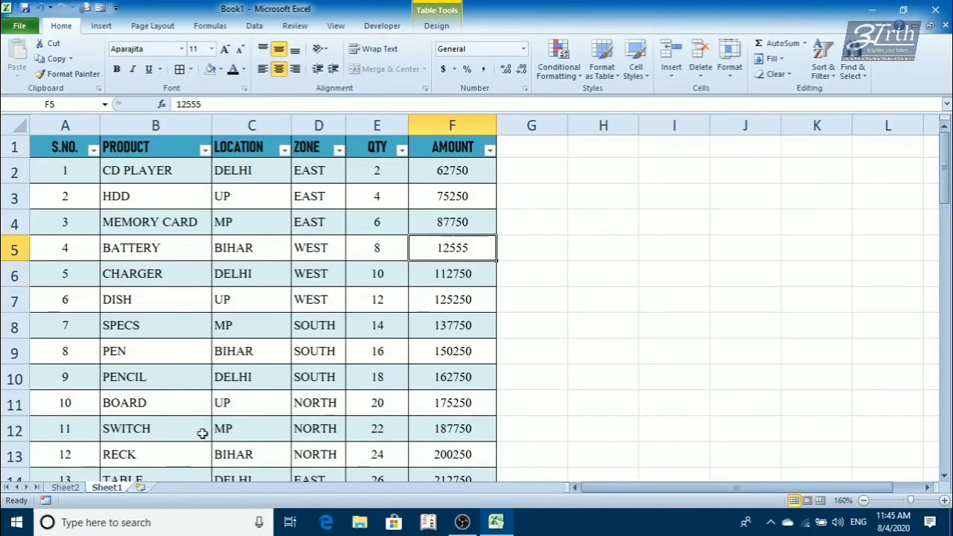
left_click(64, 487)
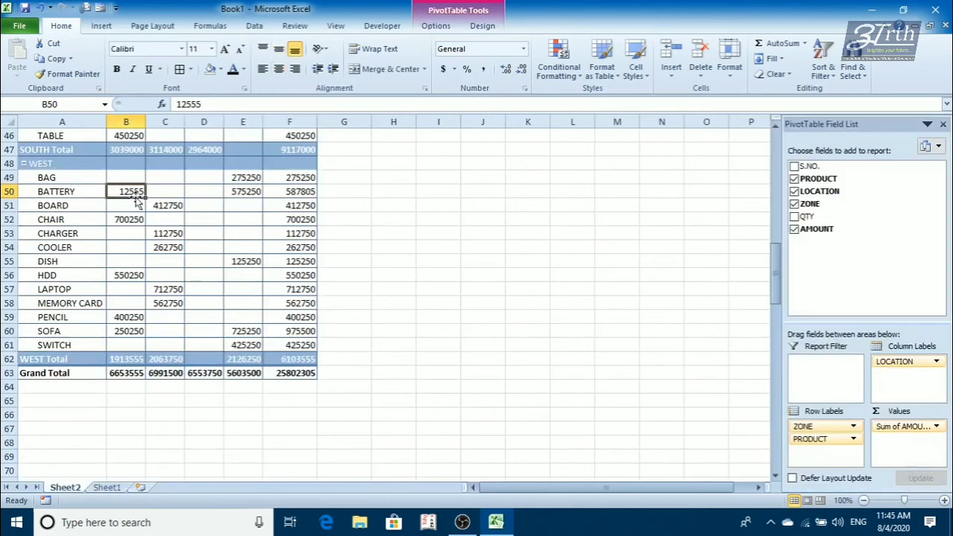
left_click(434, 27)
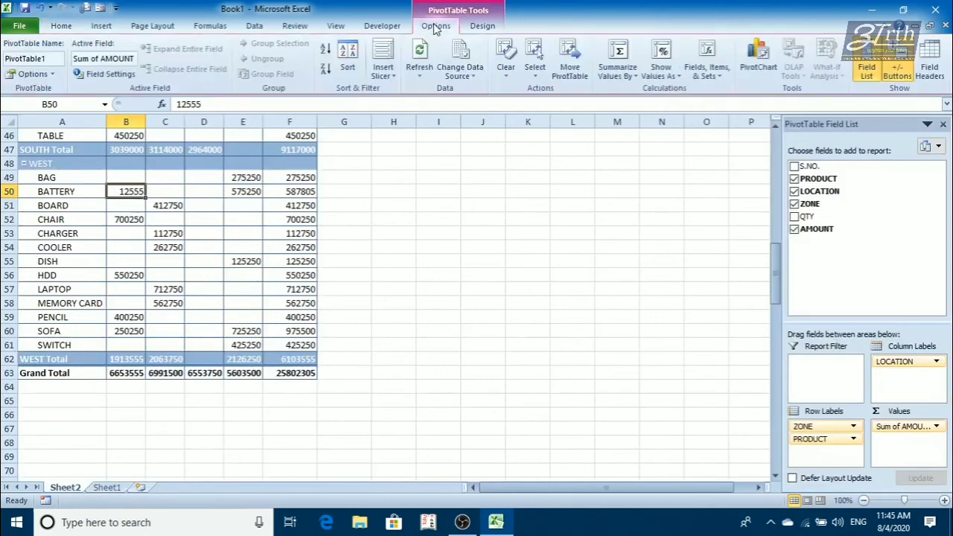
left_click(419, 76)
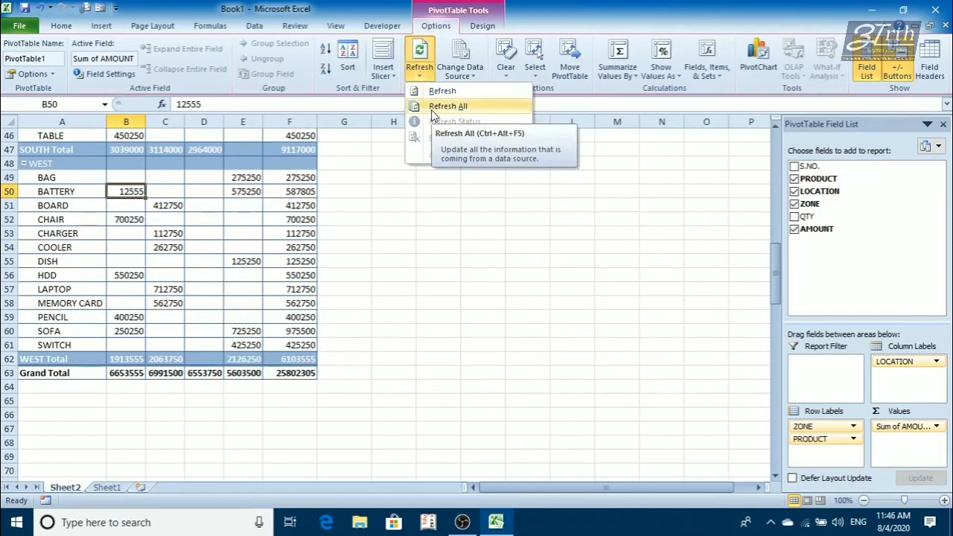
Change the PivotTable's data source to only the LOCATION through QTY columns of Table1
left_click(460, 77)
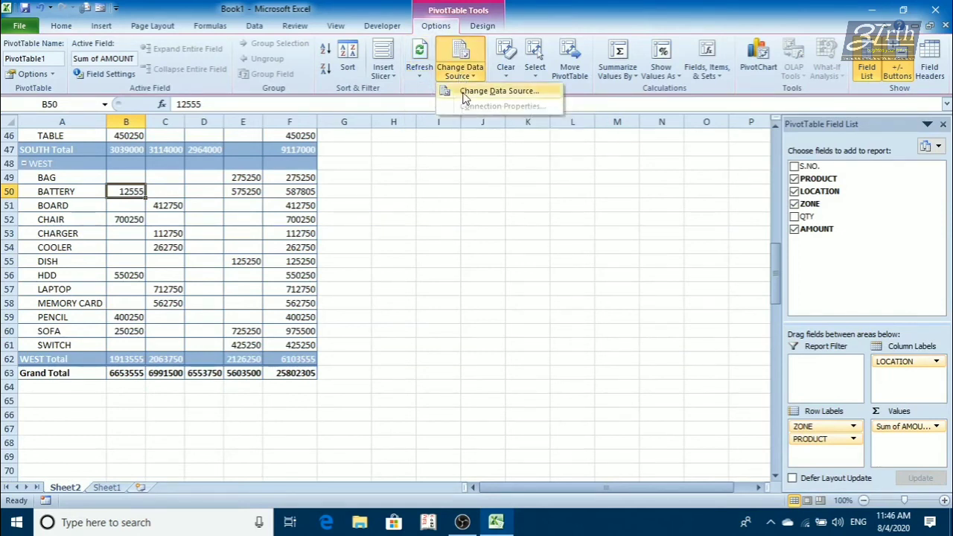
left_click(463, 93)
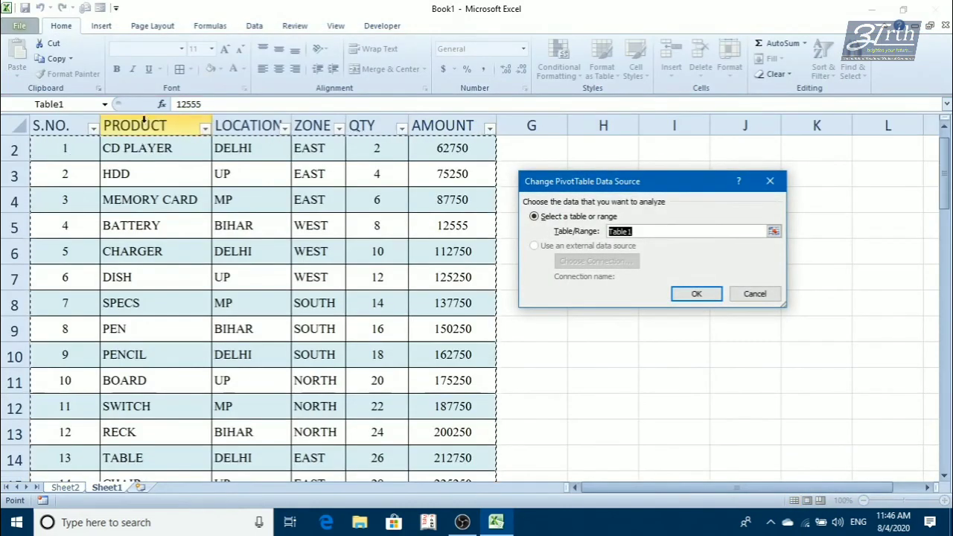
left_click_drag(263, 121, 370, 121)
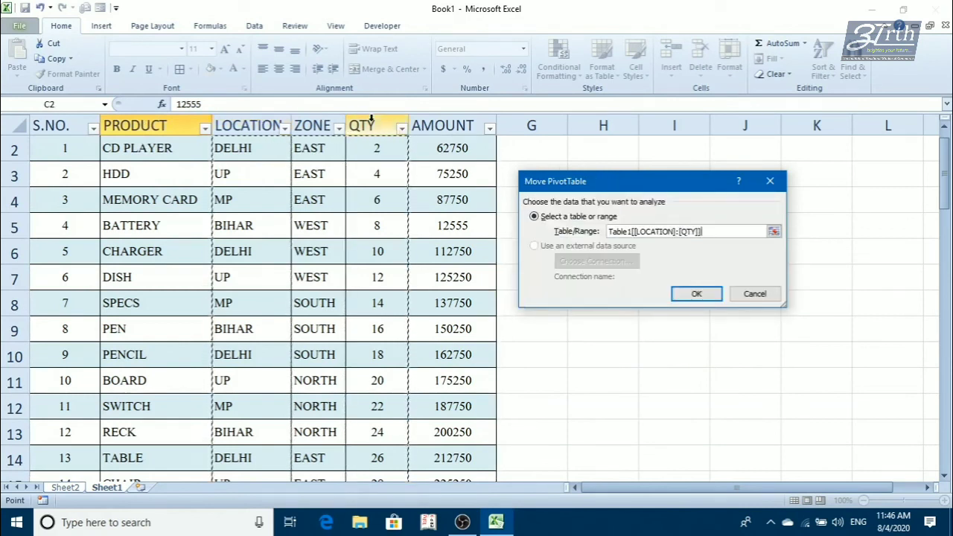
scroll(372, 121, "down", 15)
scroll(375, 120, "down", 9)
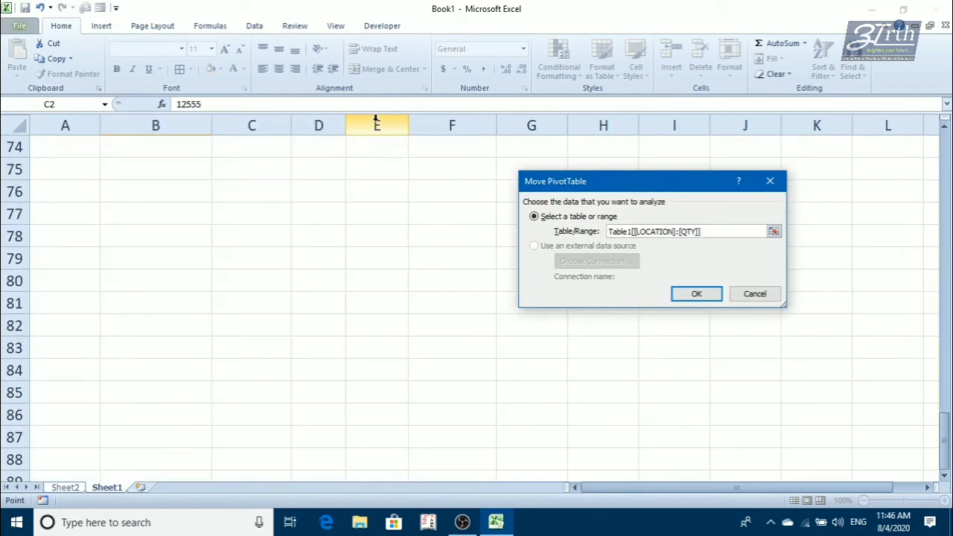
scroll(374, 120, "up", 5)
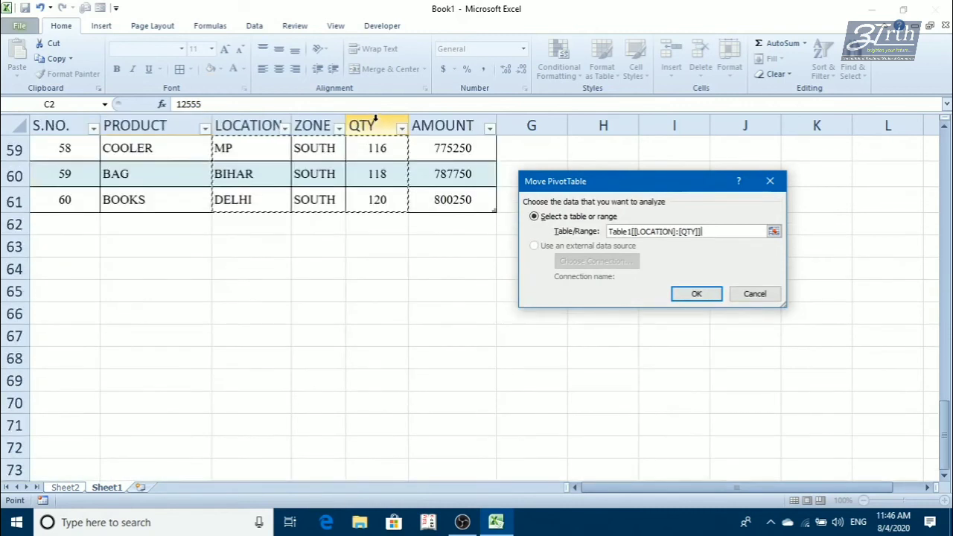
left_click(682, 293)
scroll(84, 226, "up", 15)
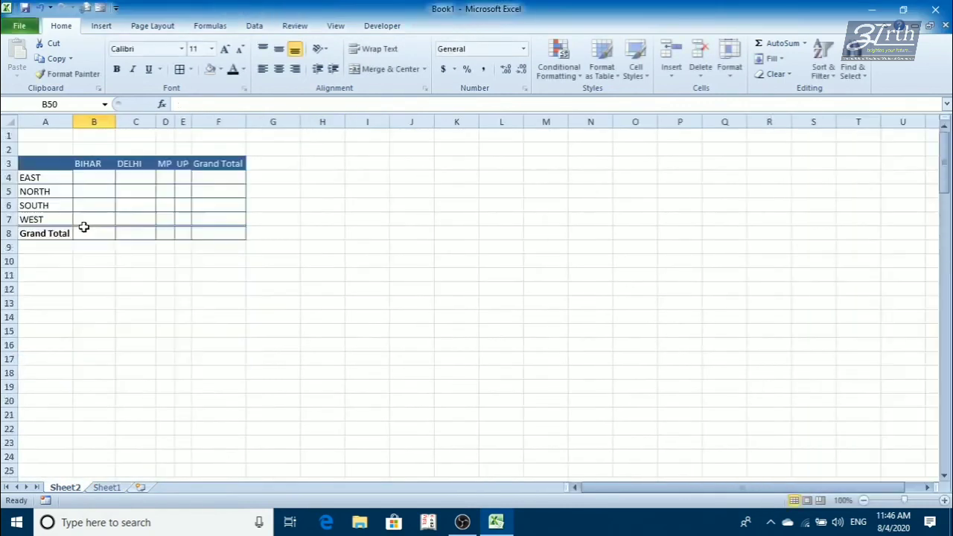
Add the QTY field to the PivotTable's values as a sum by zone and location
left_click(87, 192)
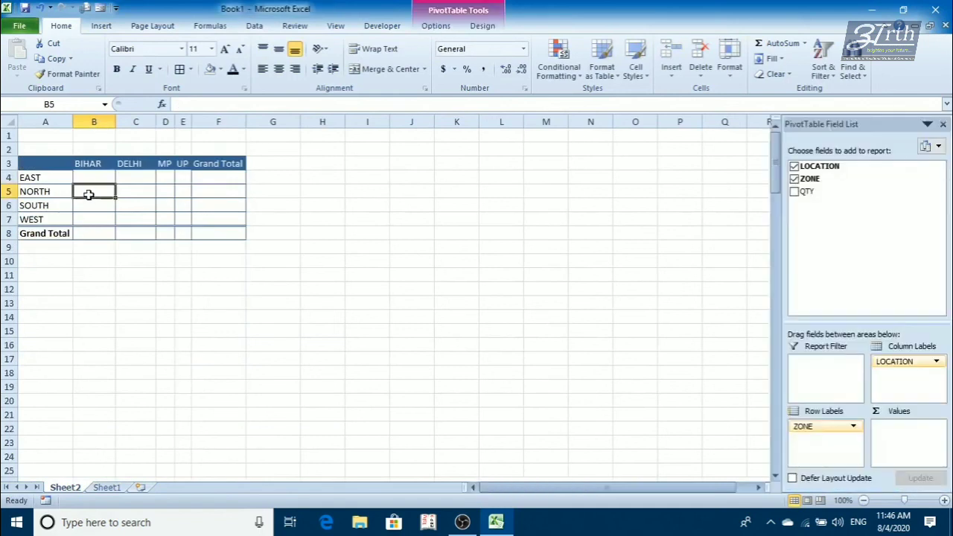
left_click(794, 191)
mouse_move(149, 217)
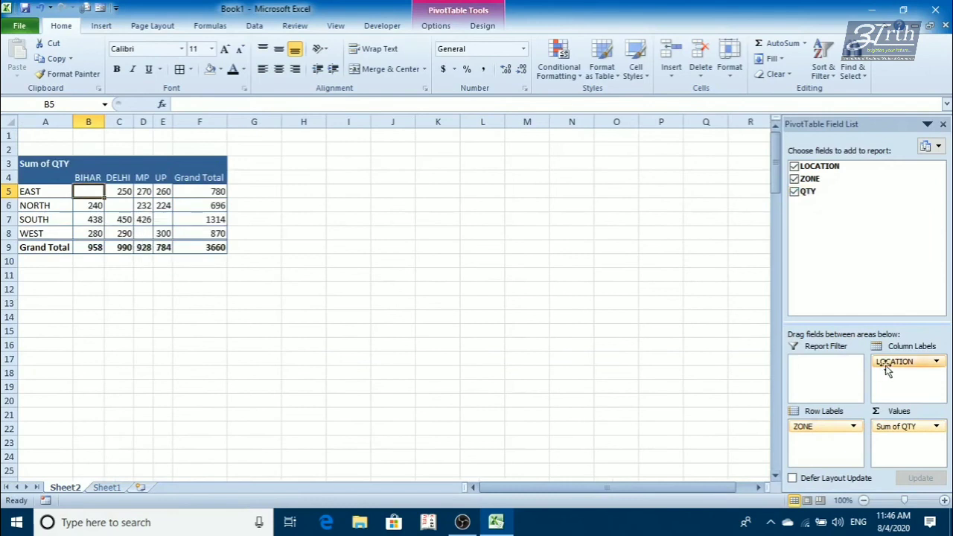
Try different arrangements of ZONE and LOCATION between row and column labels, ending with ZONE in rows and LOCATION in columns
left_click_drag(887, 367, 819, 441)
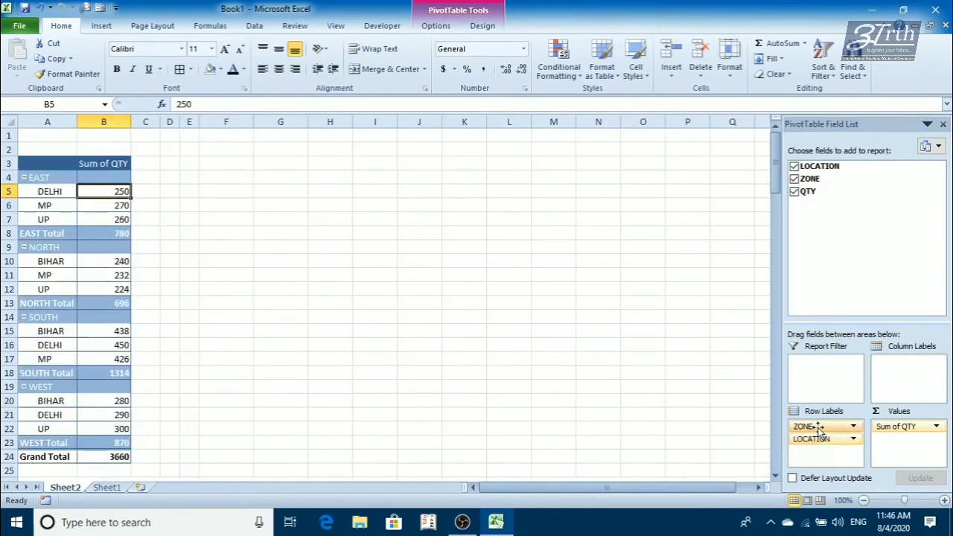
left_click_drag(882, 410, 900, 365)
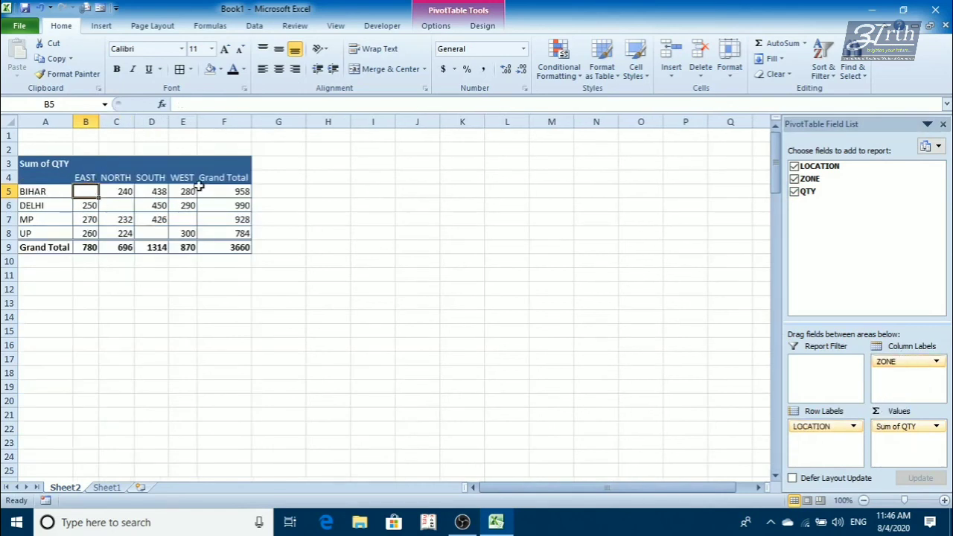
left_click_drag(893, 374, 822, 468)
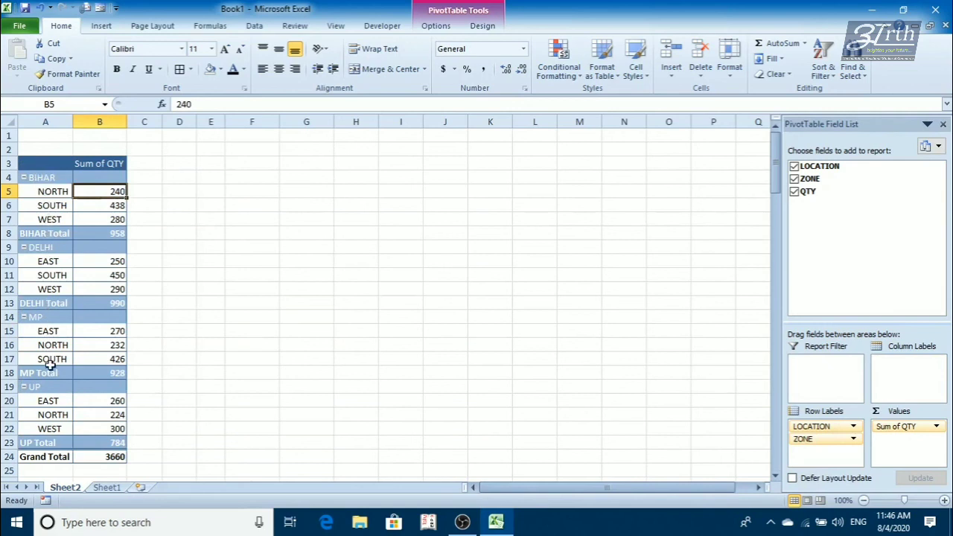
left_click_drag(800, 426, 810, 456)
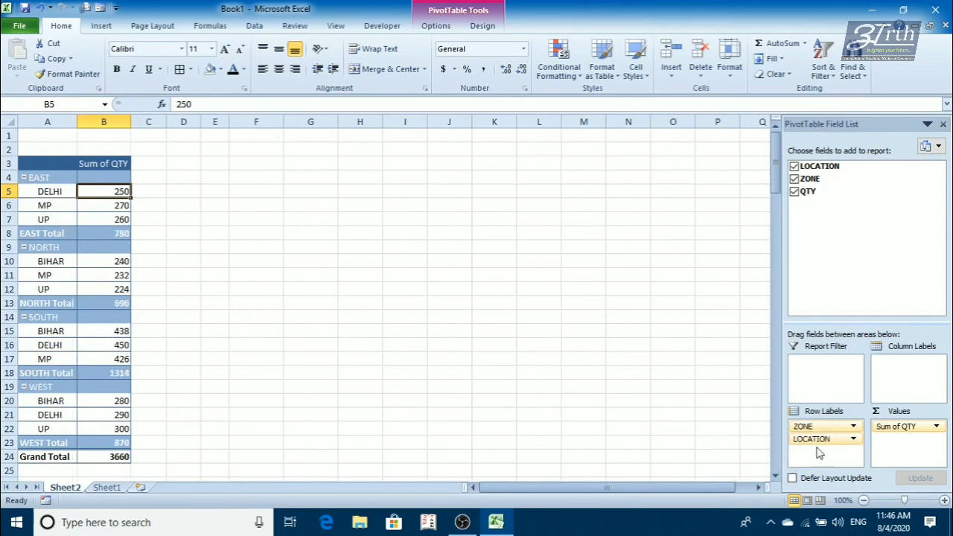
left_click(450, 30)
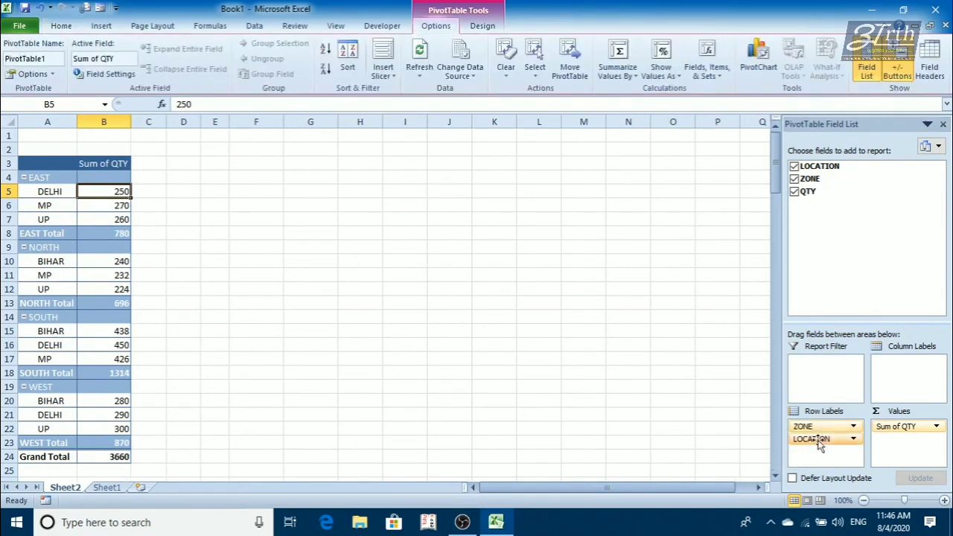
left_click_drag(811, 438, 891, 366)
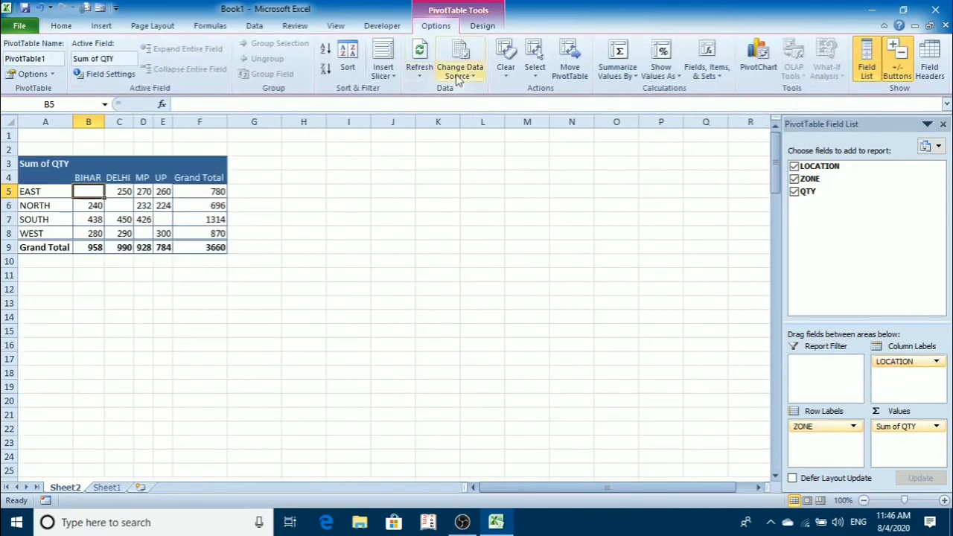
Clear everything from the PivotTable and set its data source to all table columns from S.NO. through AMOUNT
left_click(513, 76)
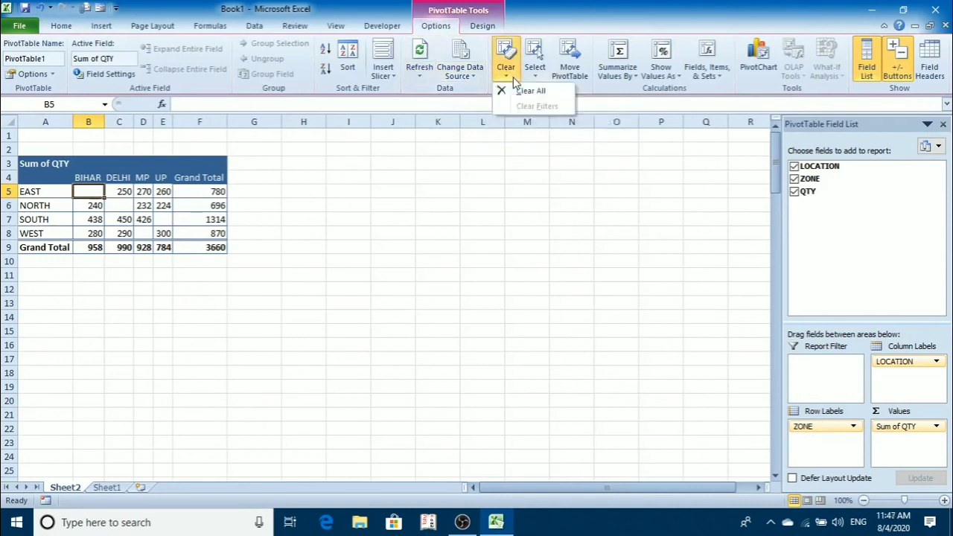
left_click(528, 91)
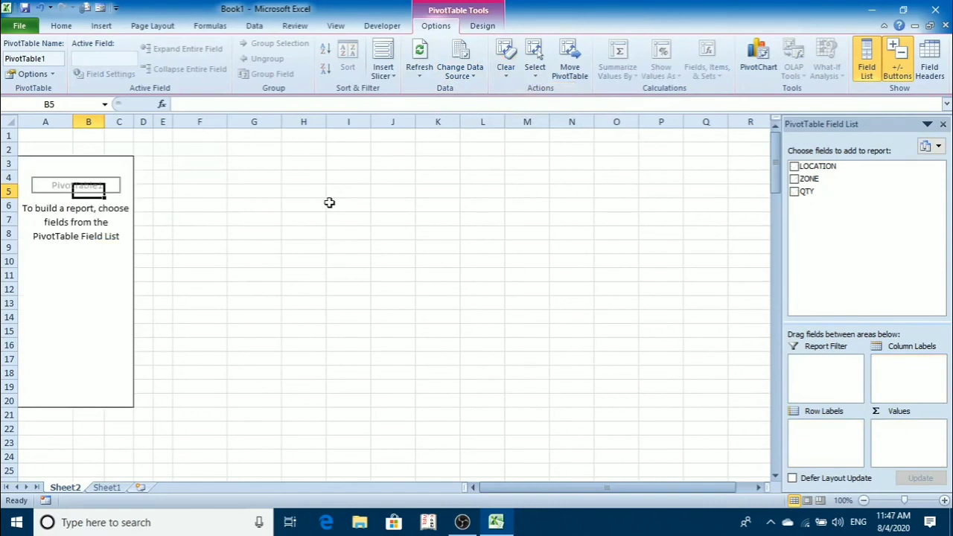
left_click(459, 71)
left_click(472, 92)
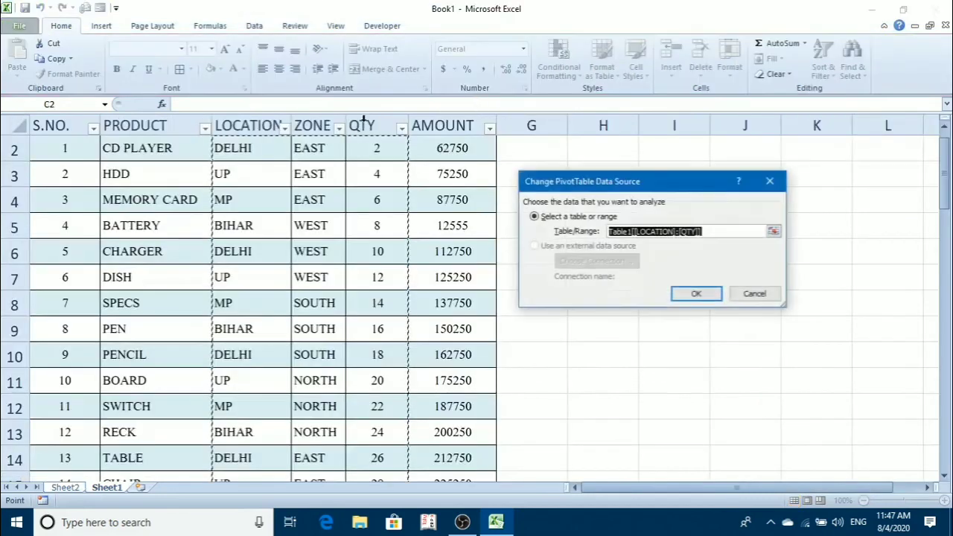
left_click_drag(74, 125, 457, 120)
left_click(704, 292)
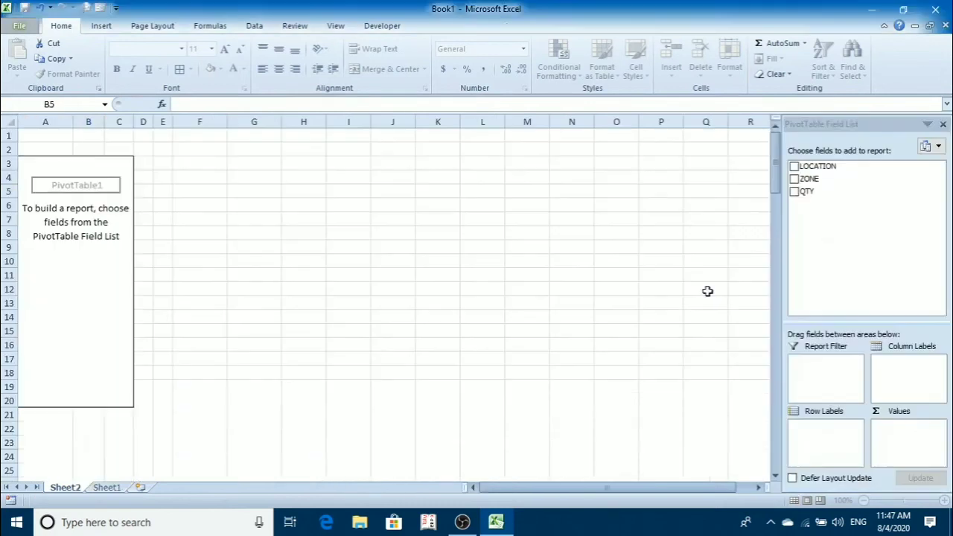
Build the PivotTable with PRODUCT as row labels, ZONE as column labels and the sum of AMOUNT as values
left_click(793, 179)
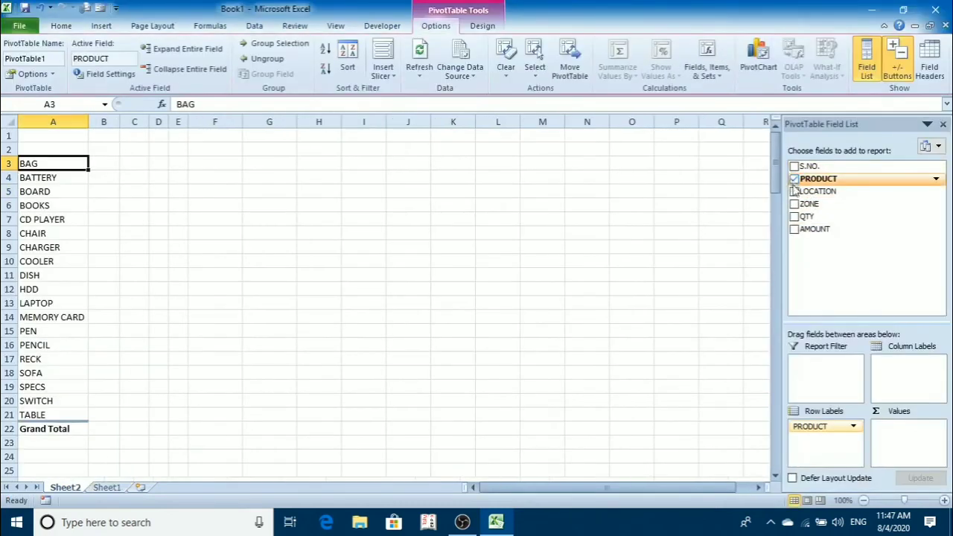
left_click(794, 203)
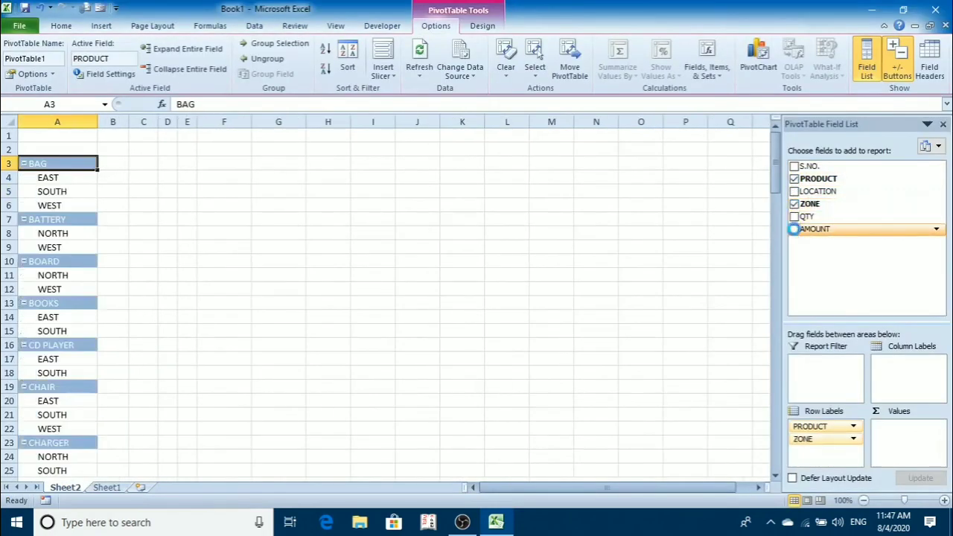
left_click(793, 228)
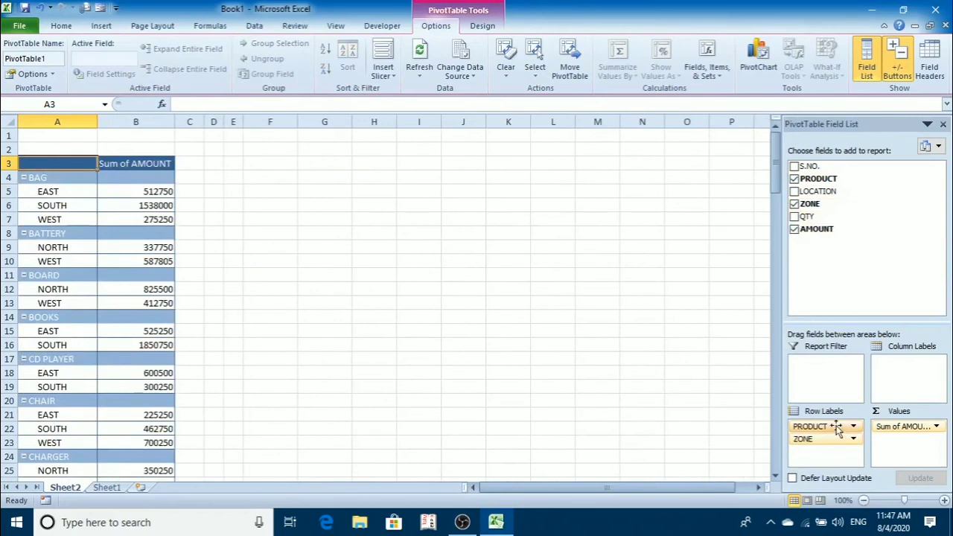
left_click_drag(834, 440, 904, 380)
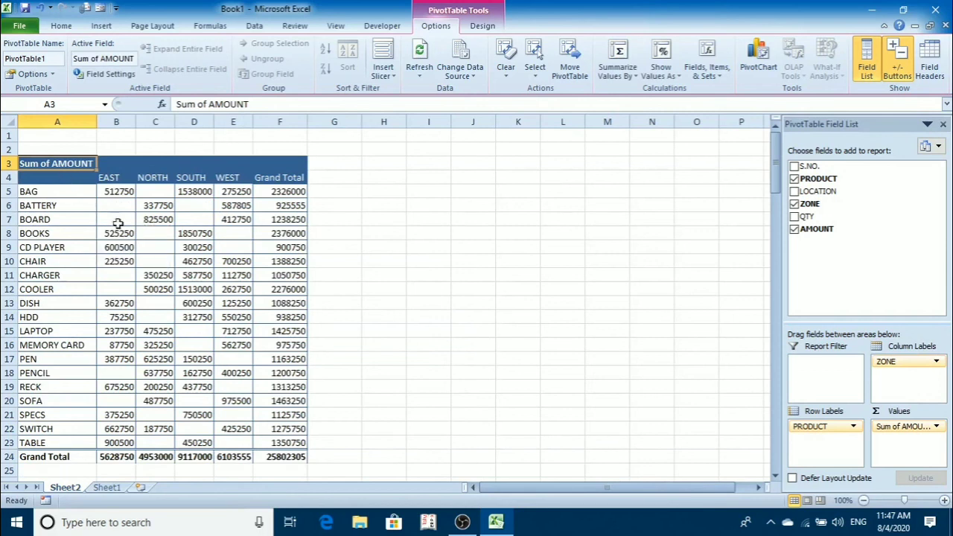
Select the entire PivotTable, narrow the selection to its values, and set their font color to Light Green
left_click(153, 237)
left_click_drag(64, 163, 301, 430)
scroll(330, 295, "up", 1)
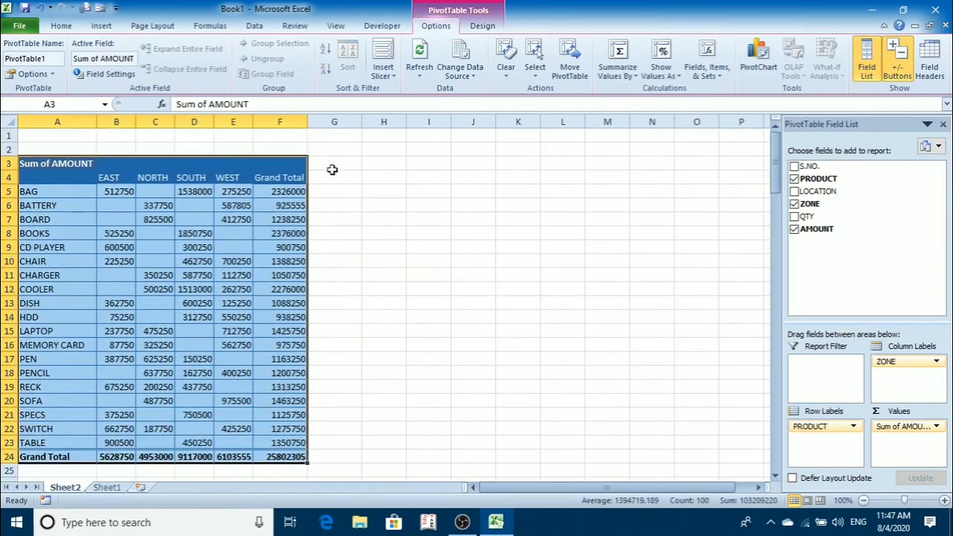
left_click(543, 73)
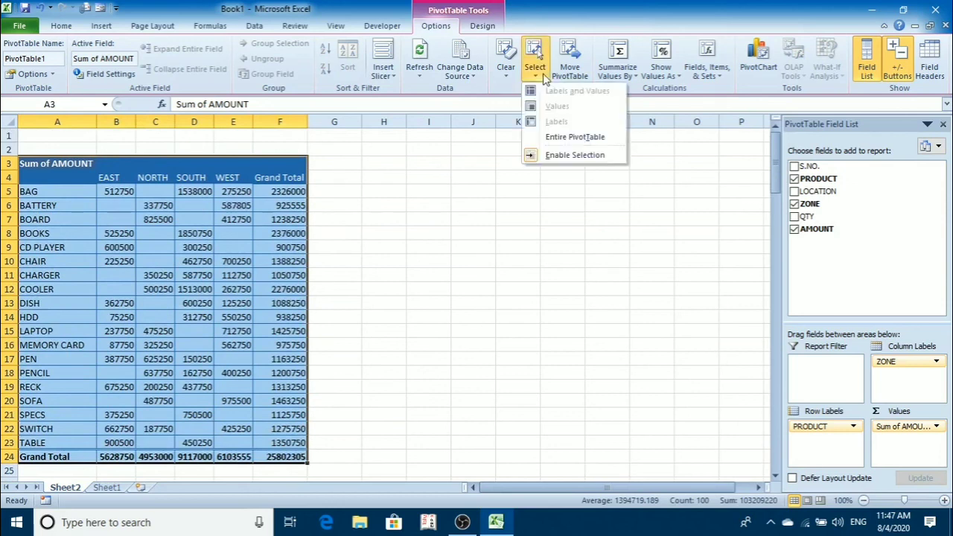
left_click(540, 139)
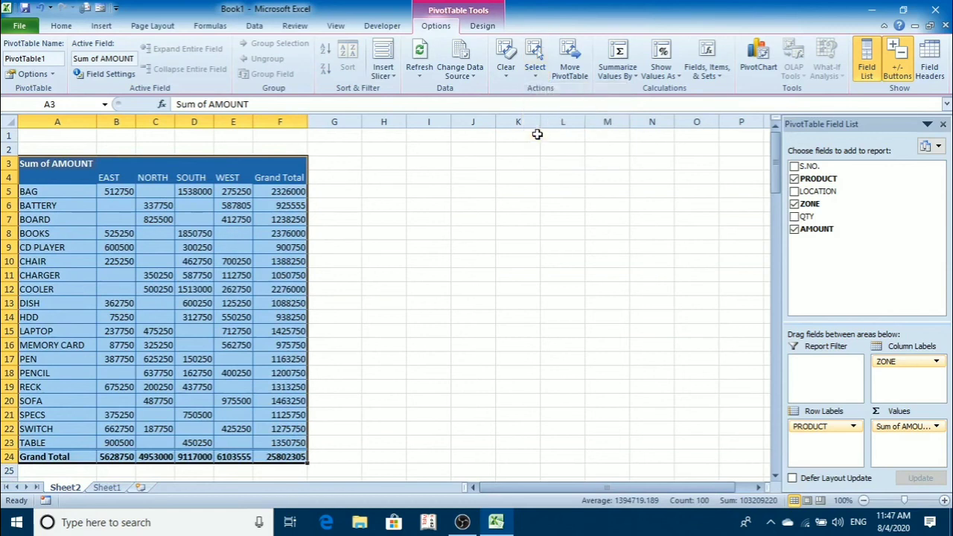
left_click(536, 71)
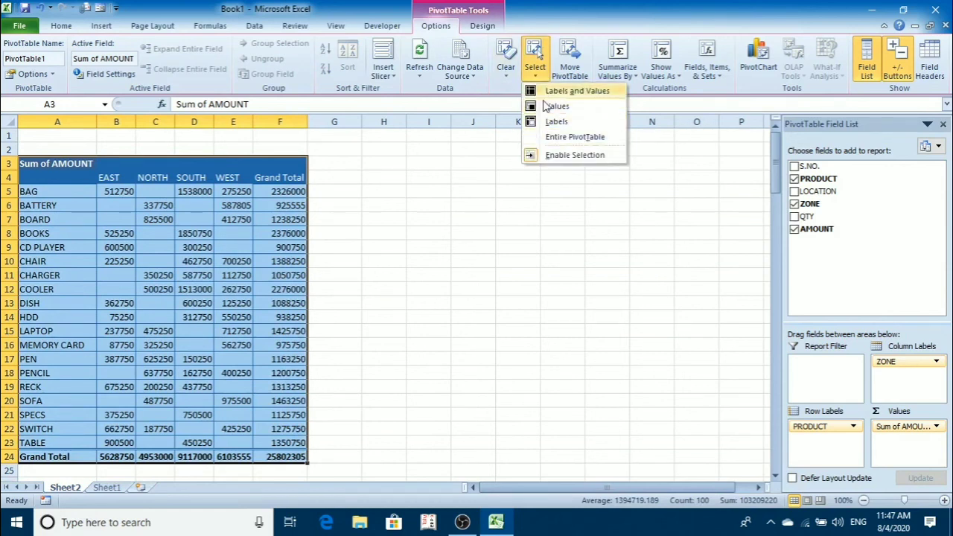
left_click(557, 106)
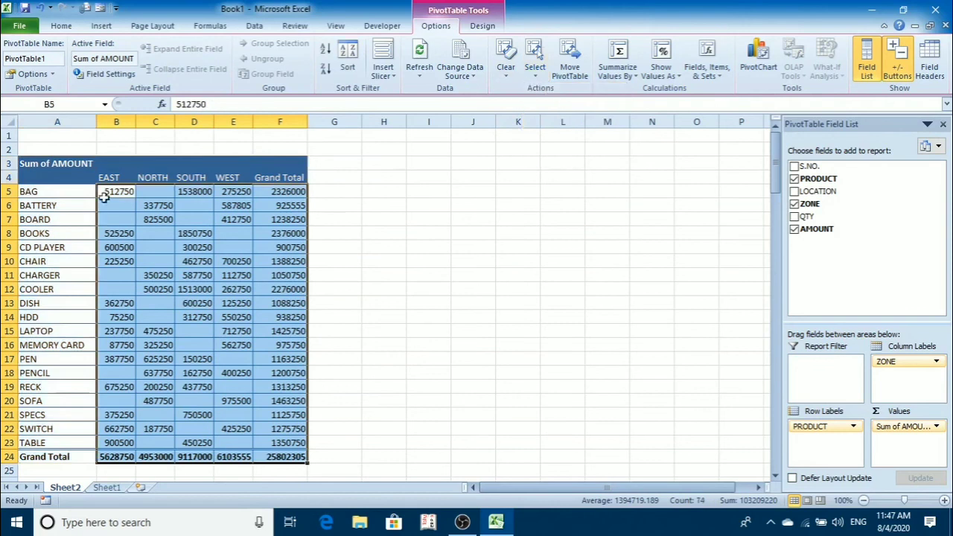
left_click(61, 25)
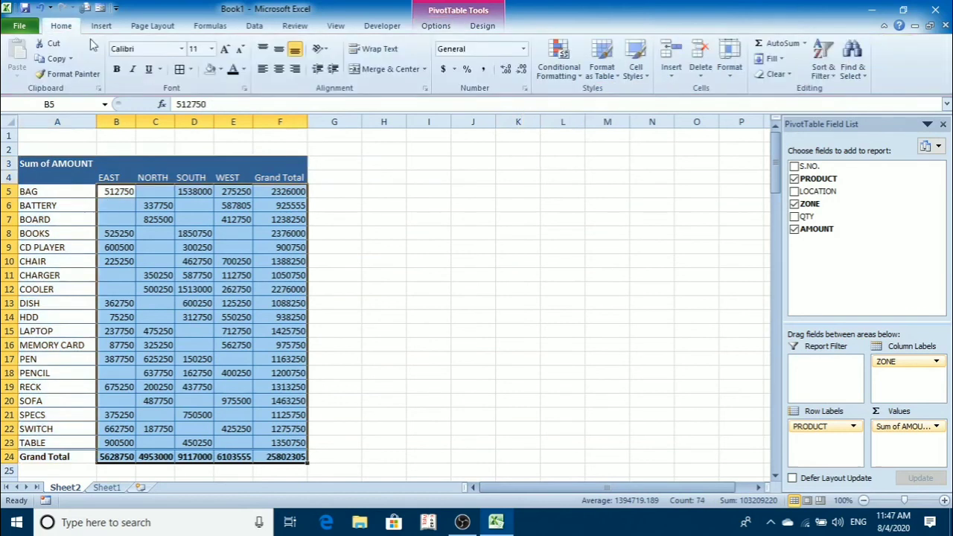
left_click(242, 69)
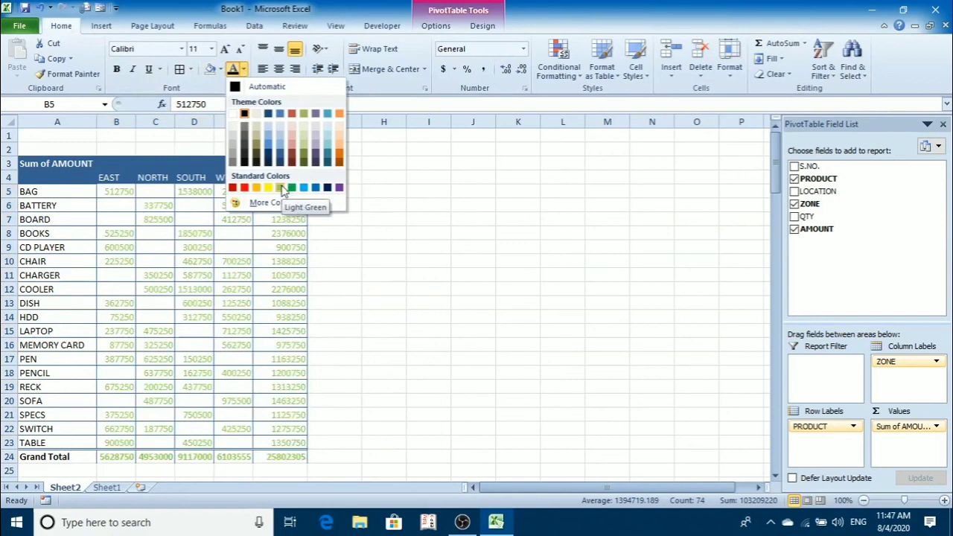
left_click(281, 191)
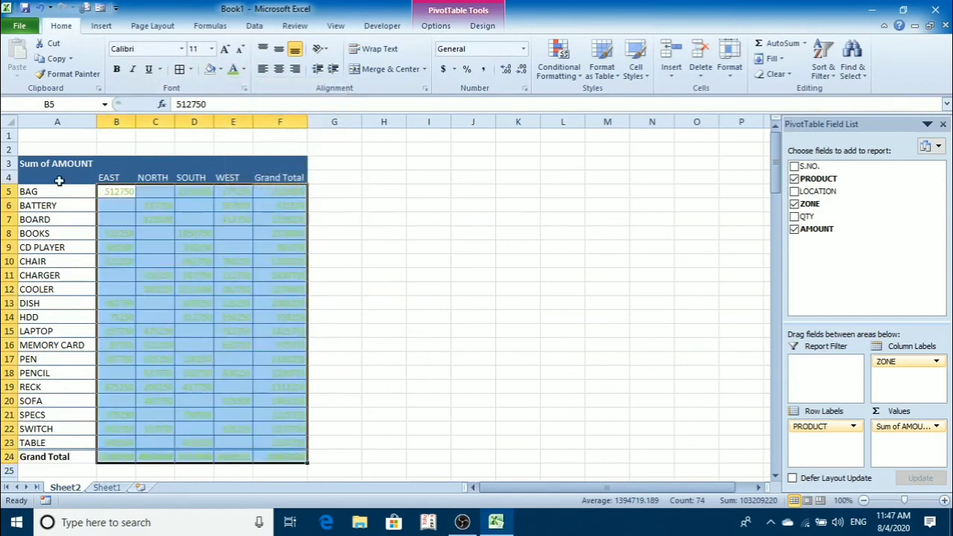
Select only the PivotTable's labels and set their font color to red
left_click(437, 25)
left_click(536, 69)
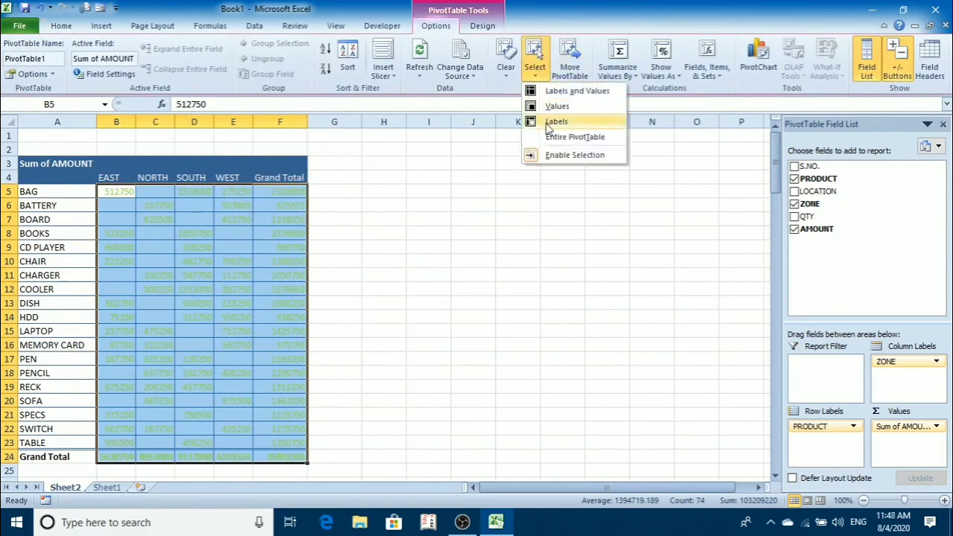
left_click(551, 122)
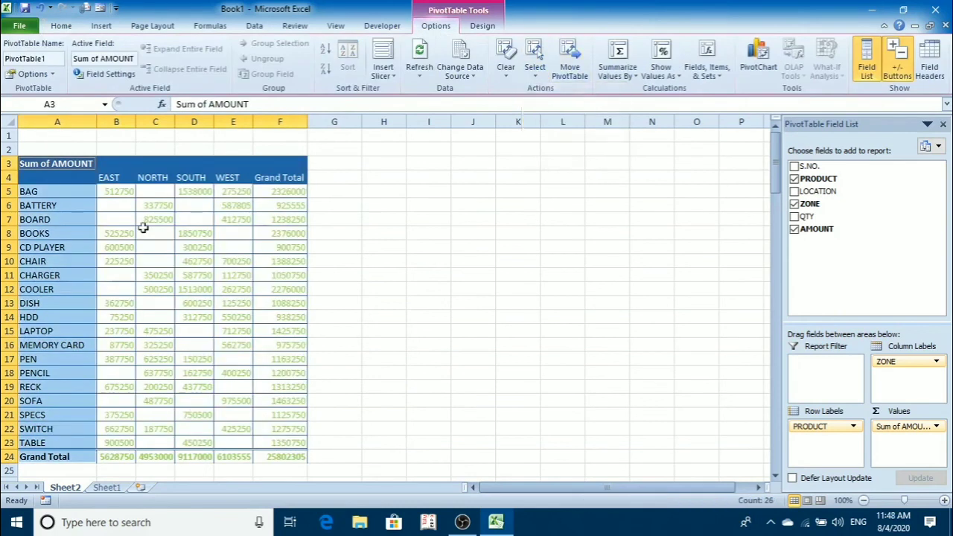
left_click(61, 25)
left_click(243, 69)
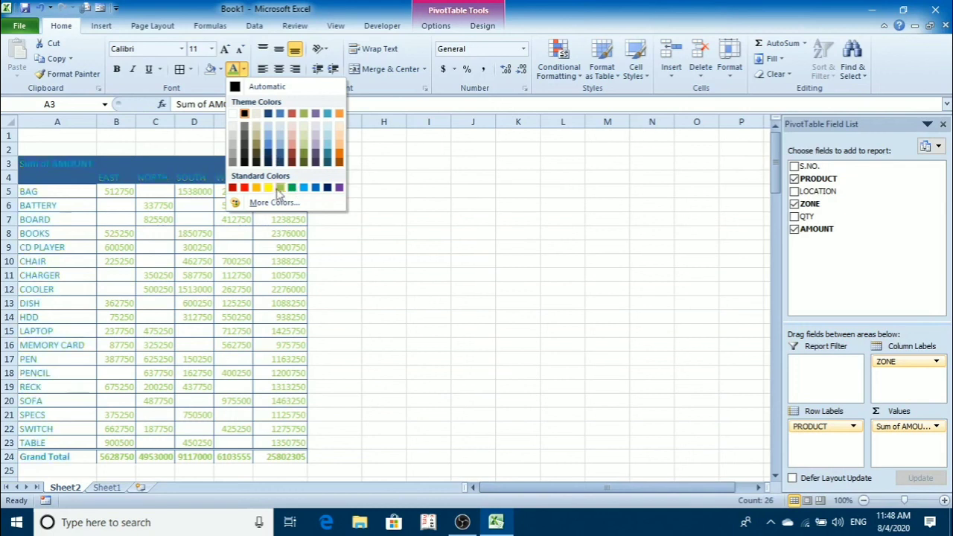
left_click(245, 190)
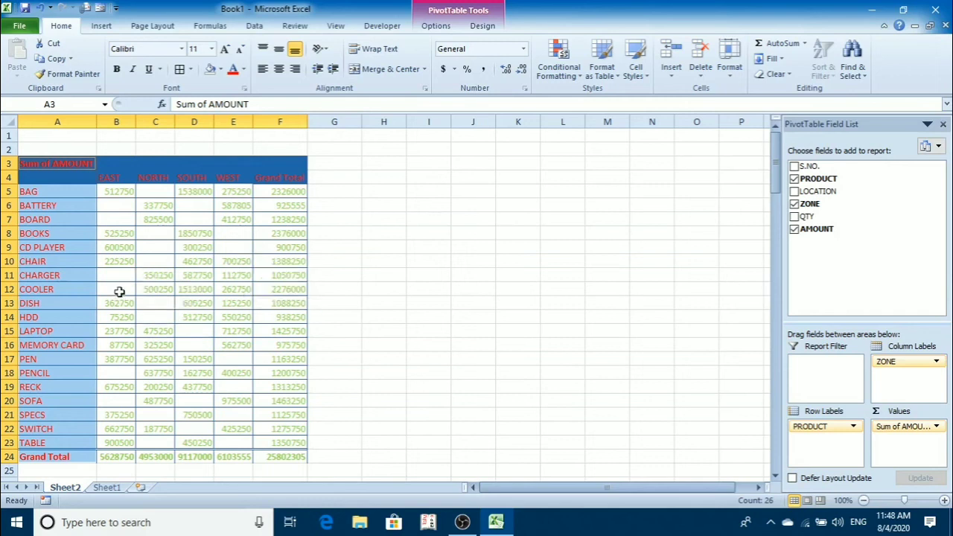
Move the PivotTable to cell I4 of the existing worksheet Sheet2
left_click(436, 27)
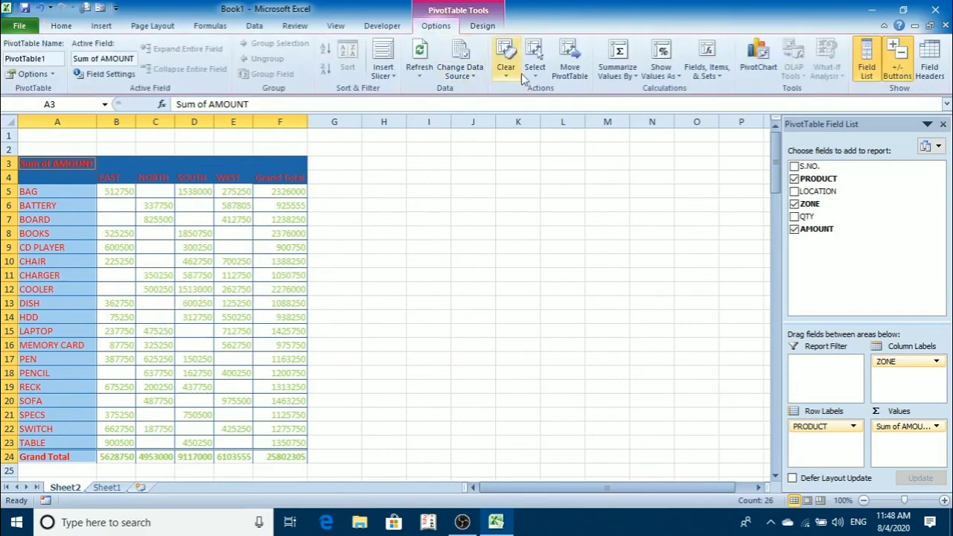
left_click(570, 68)
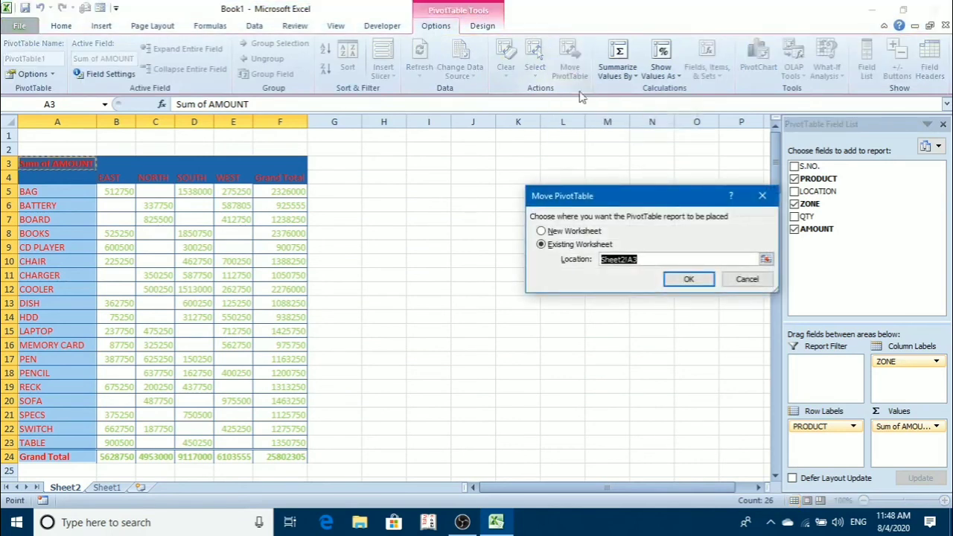
left_click(408, 176)
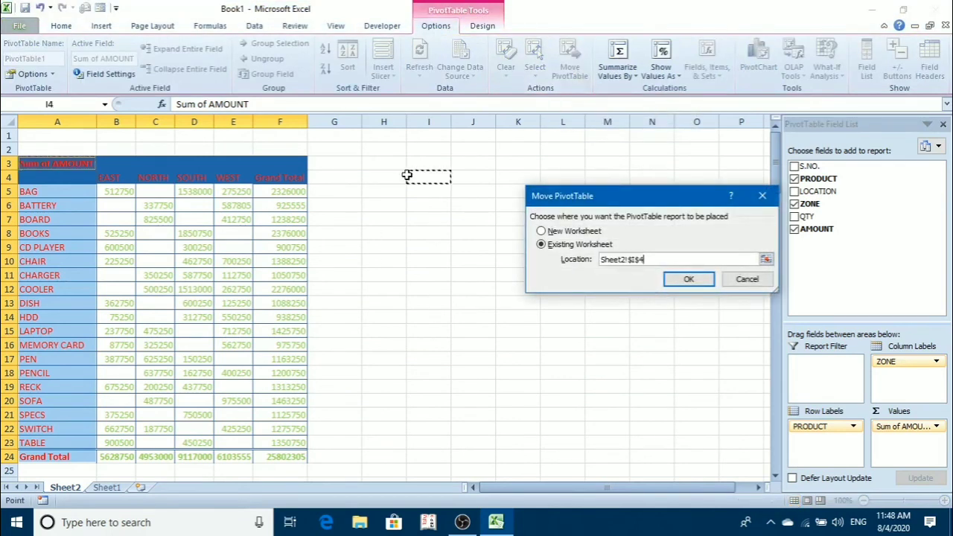
left_click(703, 282)
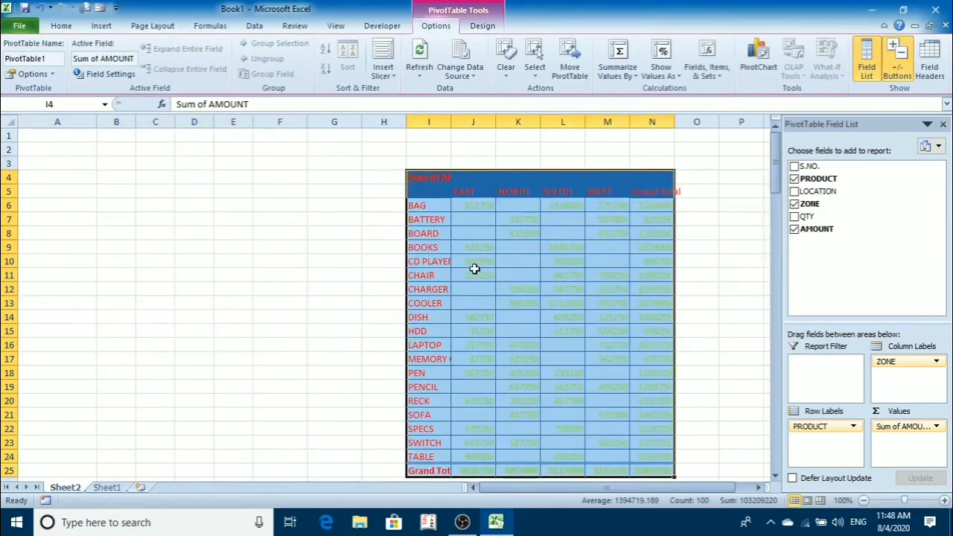
Move the PivotTable to cell A1 of the existing worksheet
left_click(570, 65)
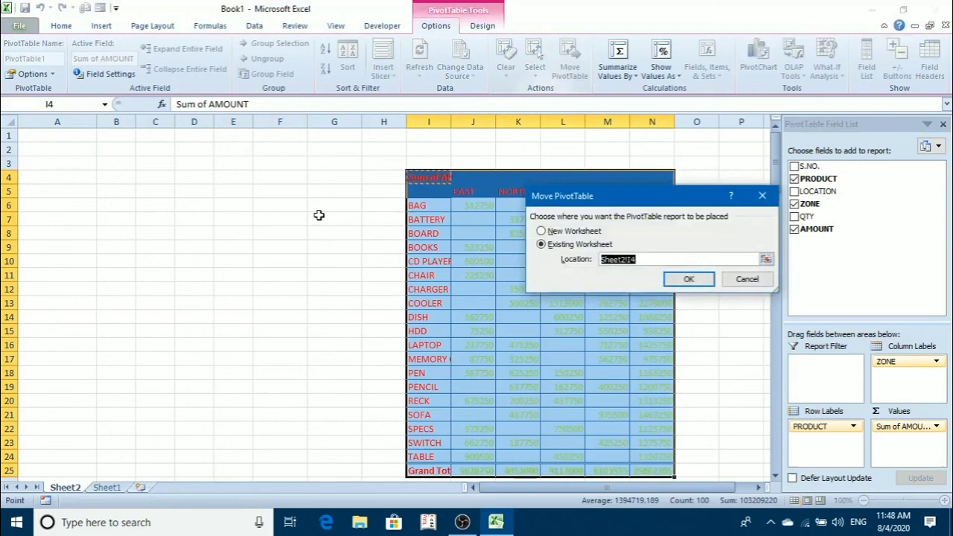
left_click(34, 134)
left_click(685, 279)
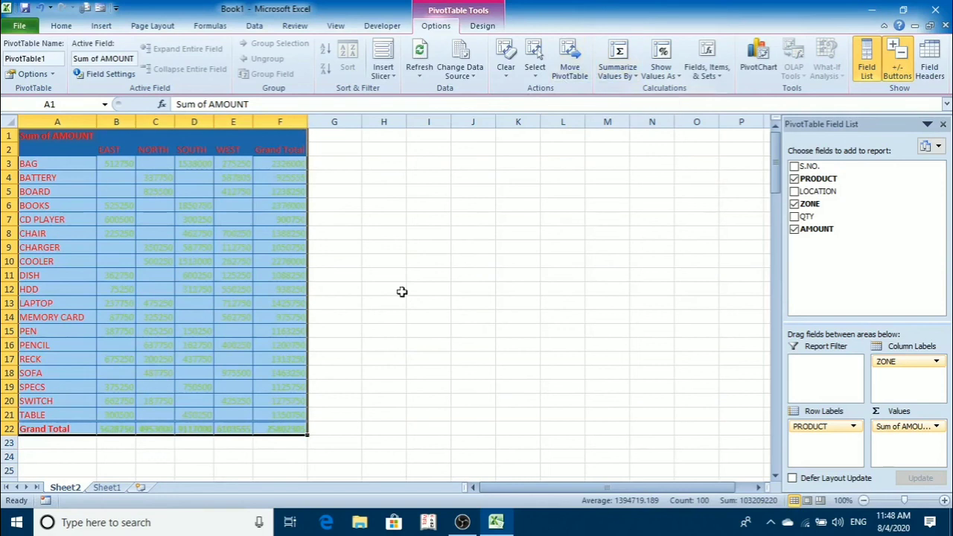
Set the font color of the whole PivotTable to black
left_click(61, 26)
left_click(243, 69)
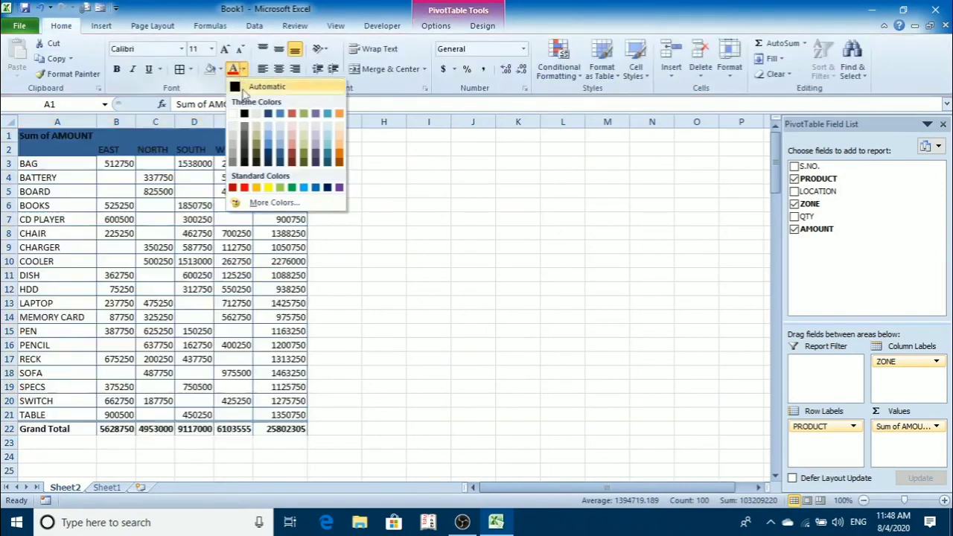
left_click(244, 113)
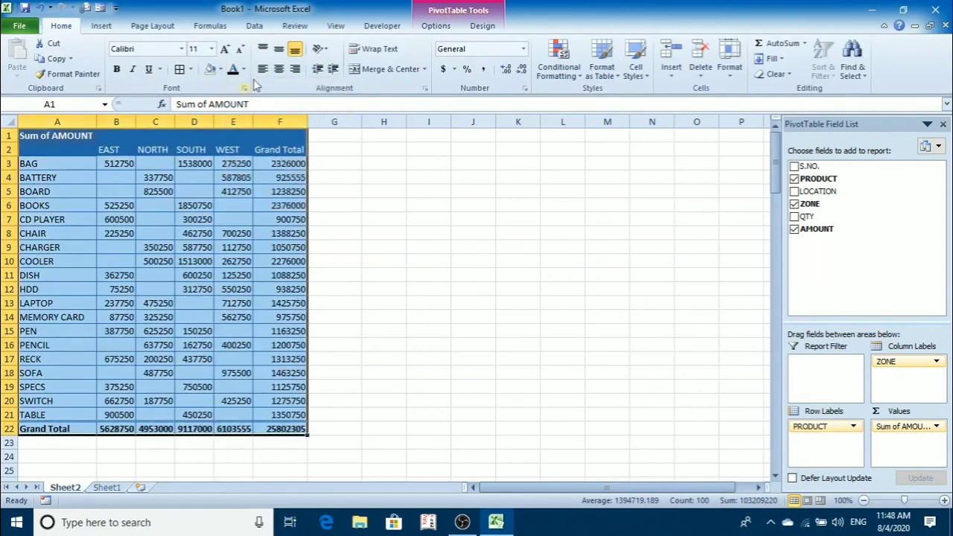
Try summarizing the AMOUNT values by Count, Average, Max and Min, and return to Sum
left_click(433, 25)
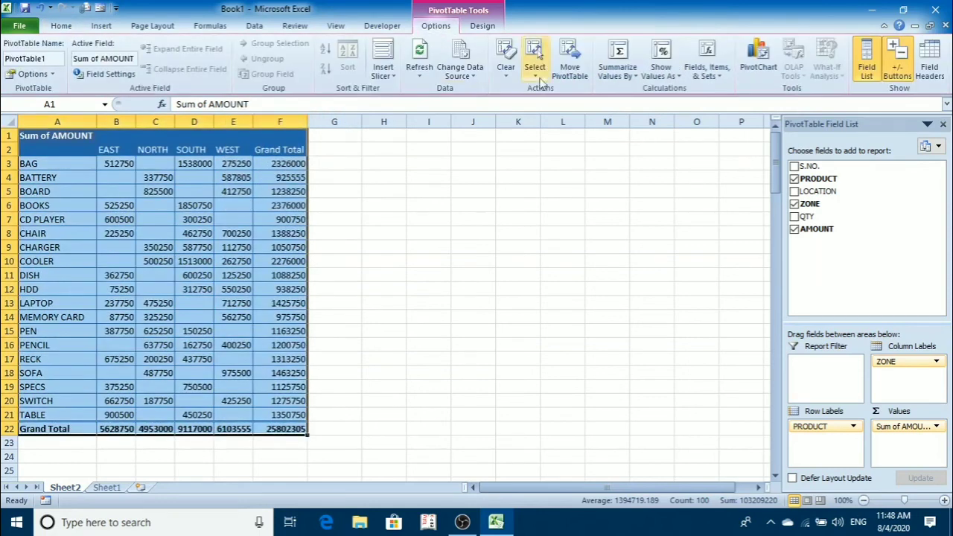
left_click(633, 78)
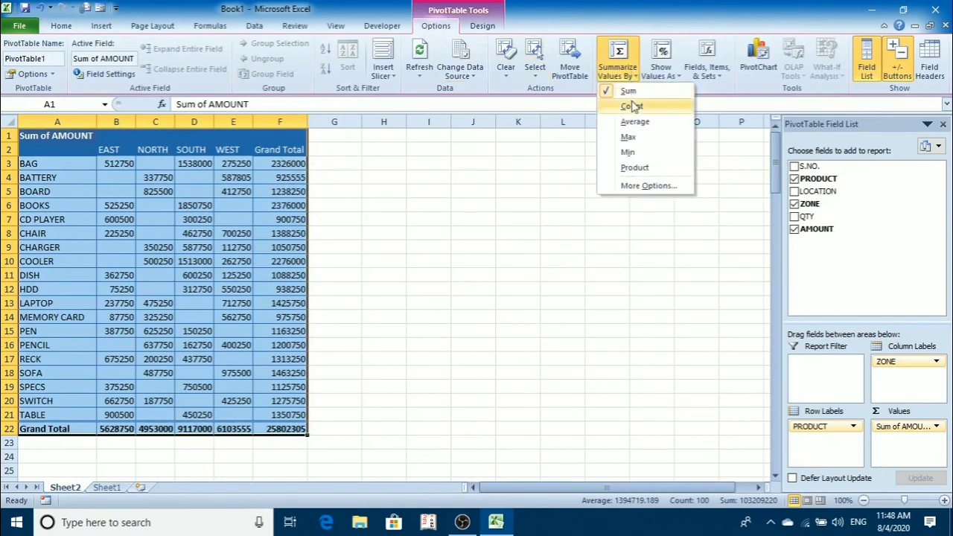
left_click(632, 108)
left_click(634, 79)
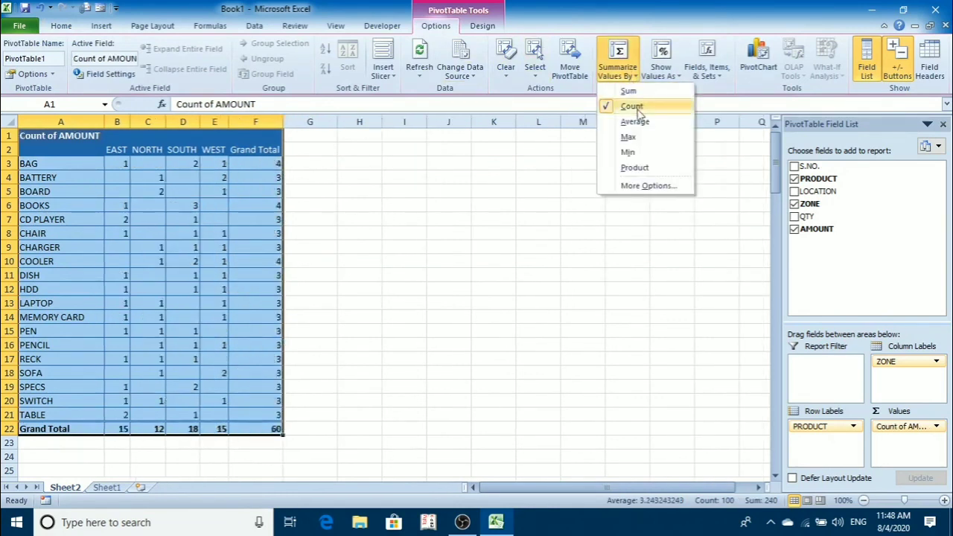
left_click(638, 122)
left_click(635, 78)
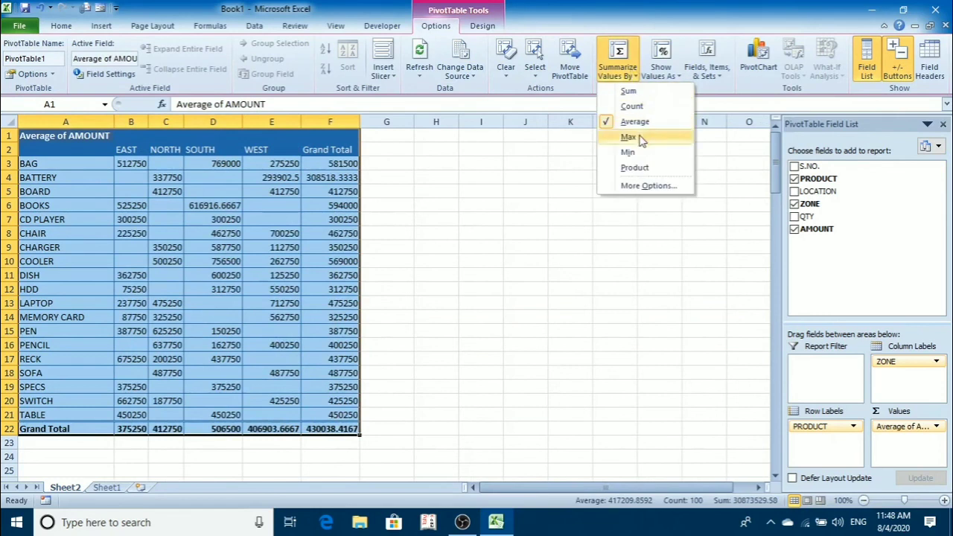
left_click(638, 138)
left_click(630, 77)
left_click(628, 152)
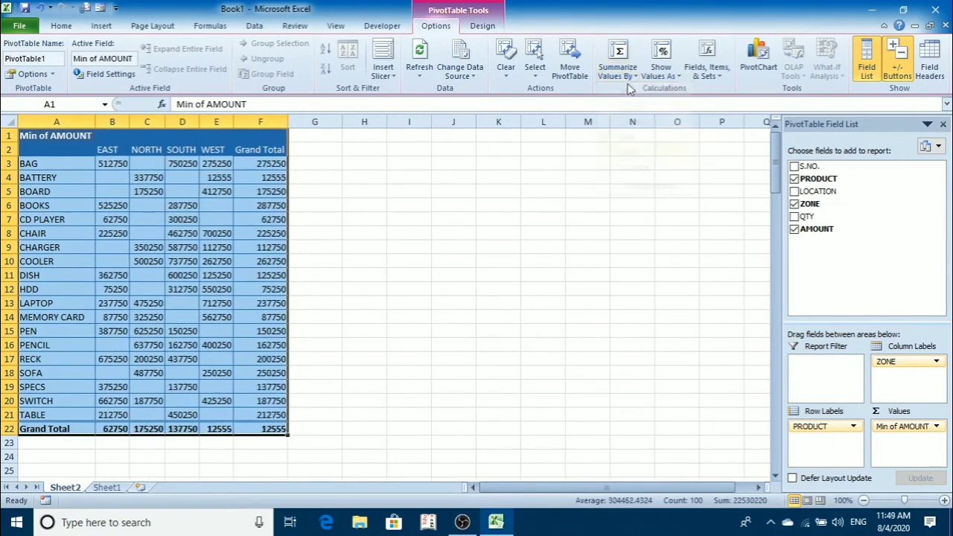
left_click(618, 67)
left_click(628, 91)
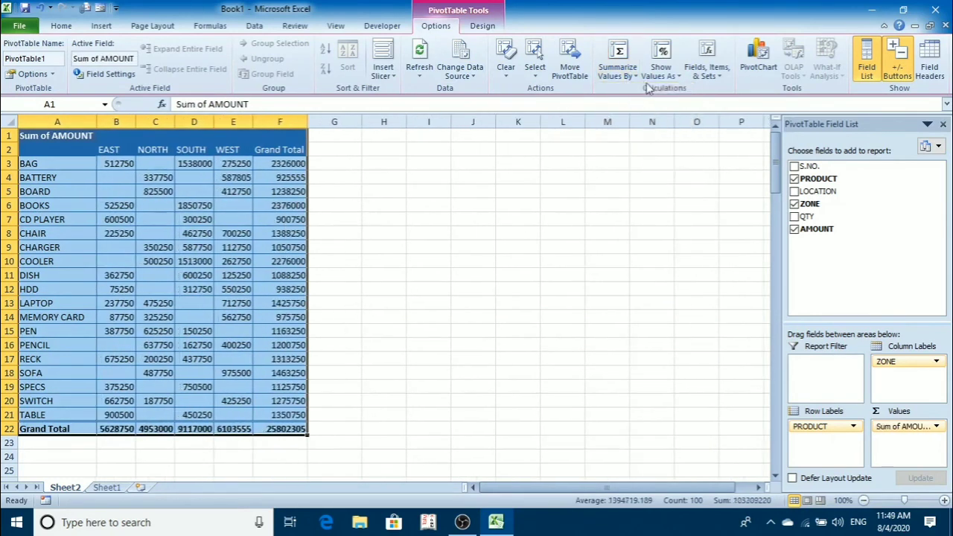
Show the AMOUNT values as % of Column Total, starting from the Grand Total column
left_click(277, 205)
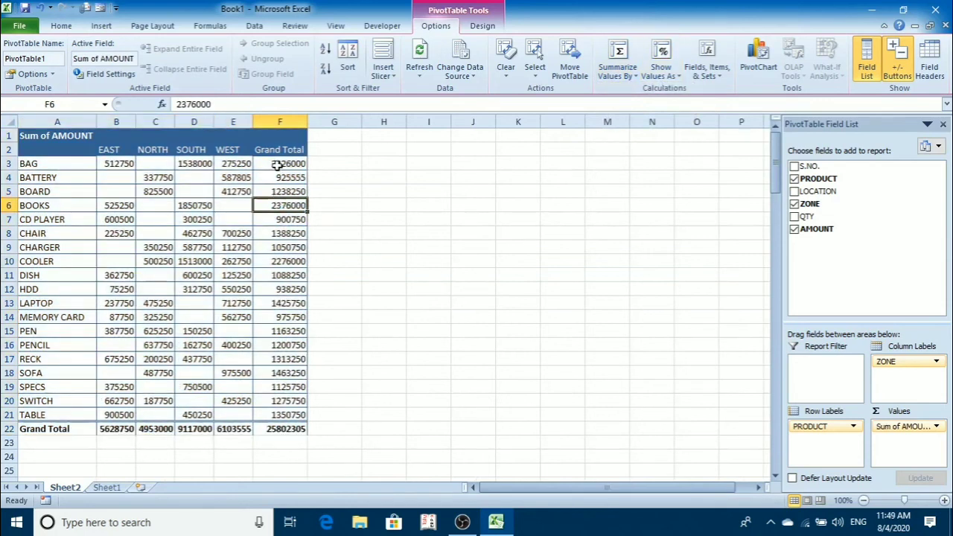
mouse_move(277, 164)
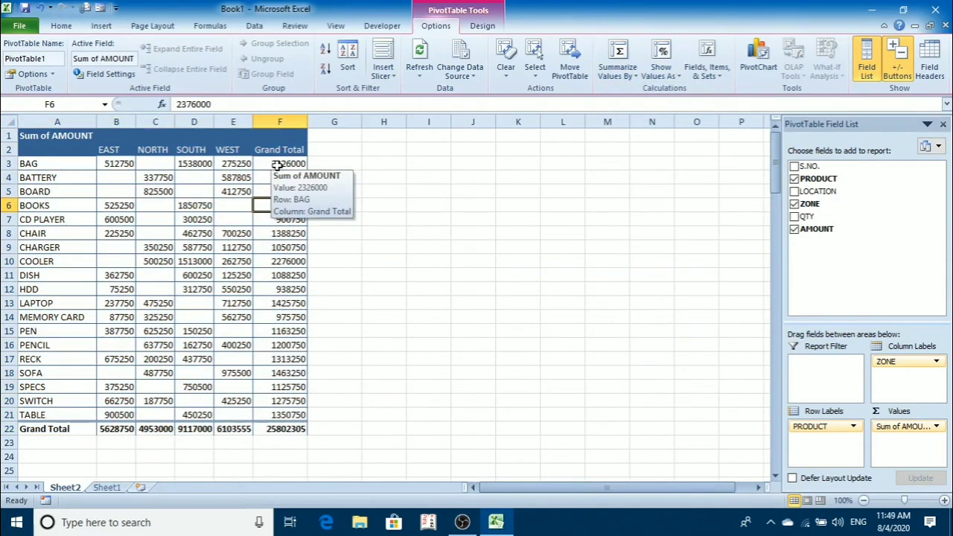
left_click_drag(277, 165, 280, 429)
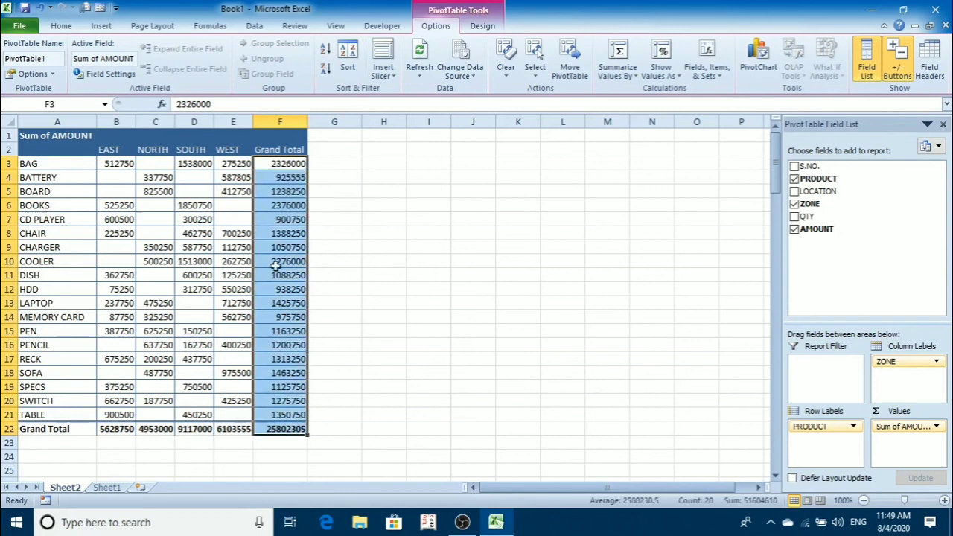
right_click(279, 169)
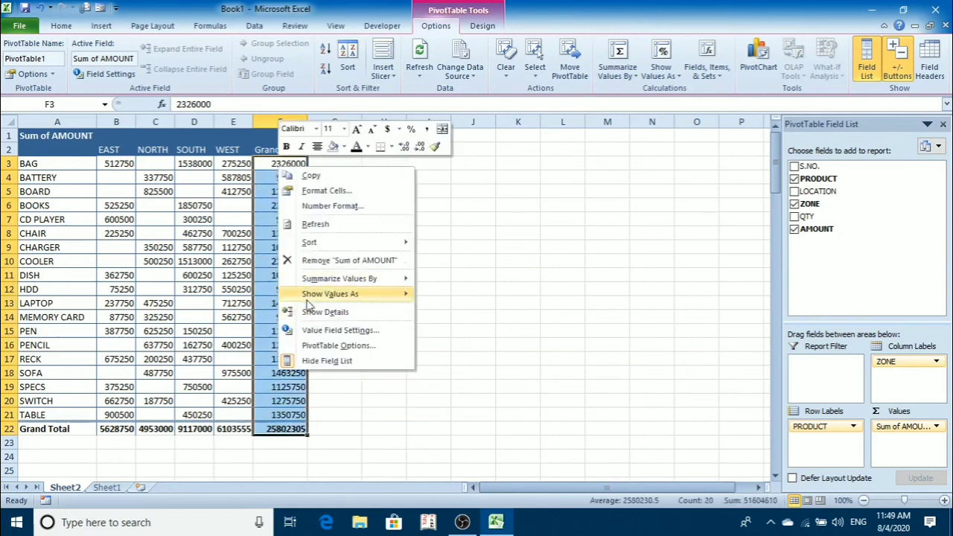
mouse_move(308, 298)
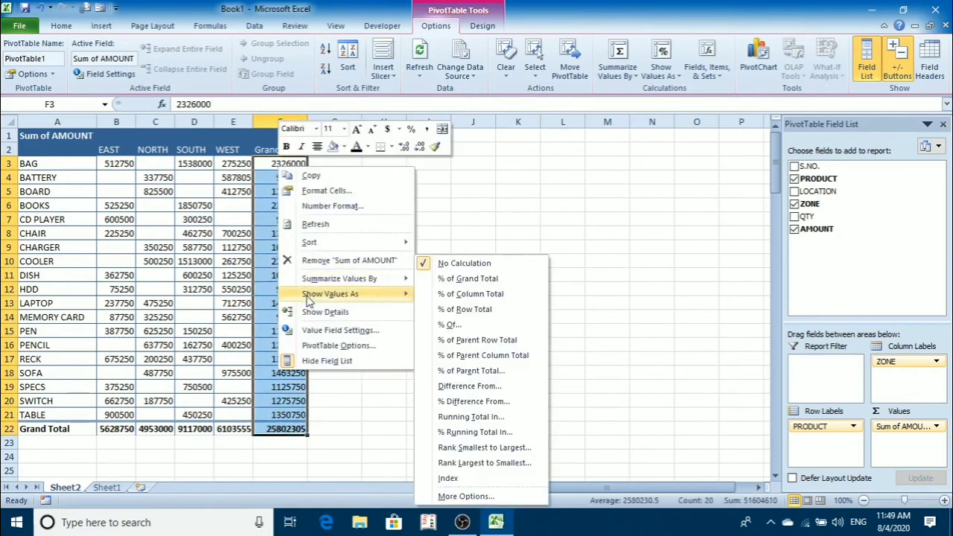
left_click(663, 79)
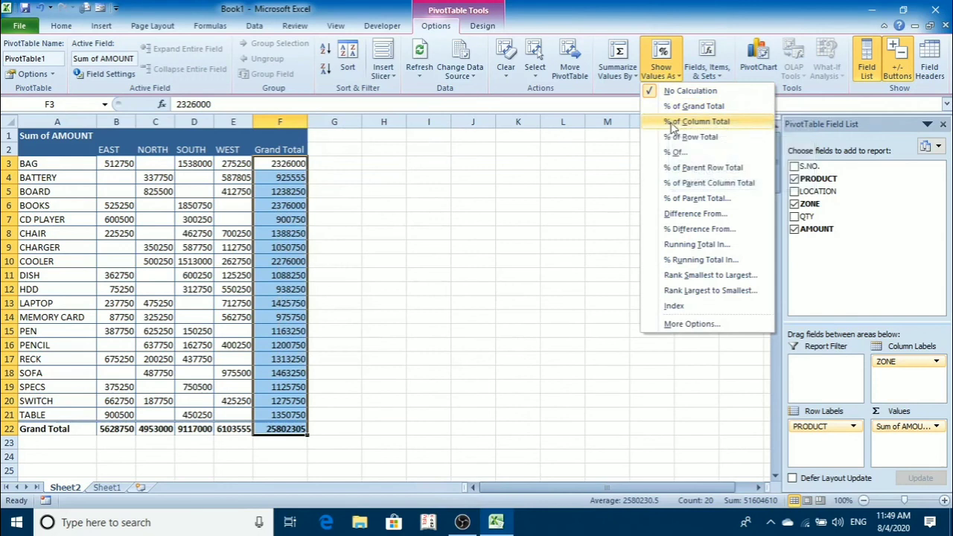
left_click(672, 123)
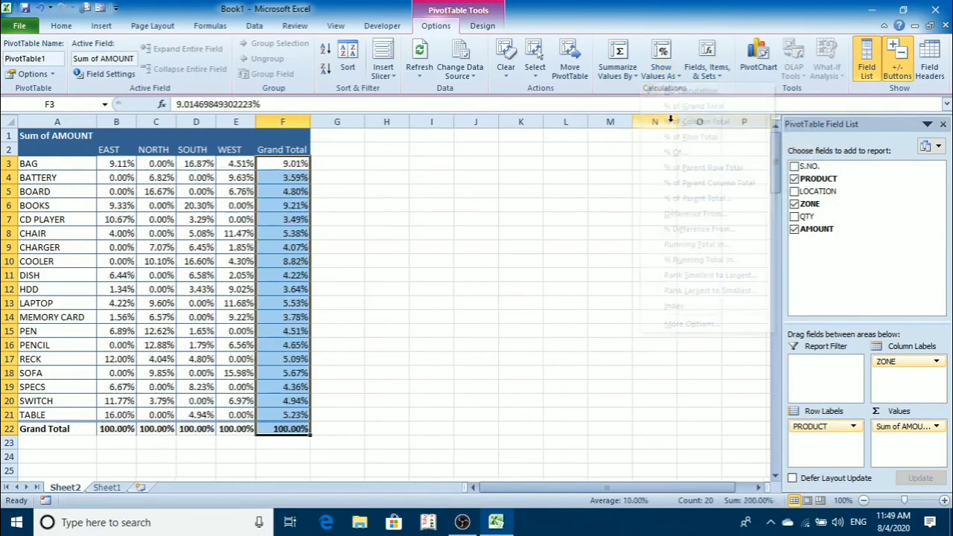
left_click(287, 188)
left_click(288, 164)
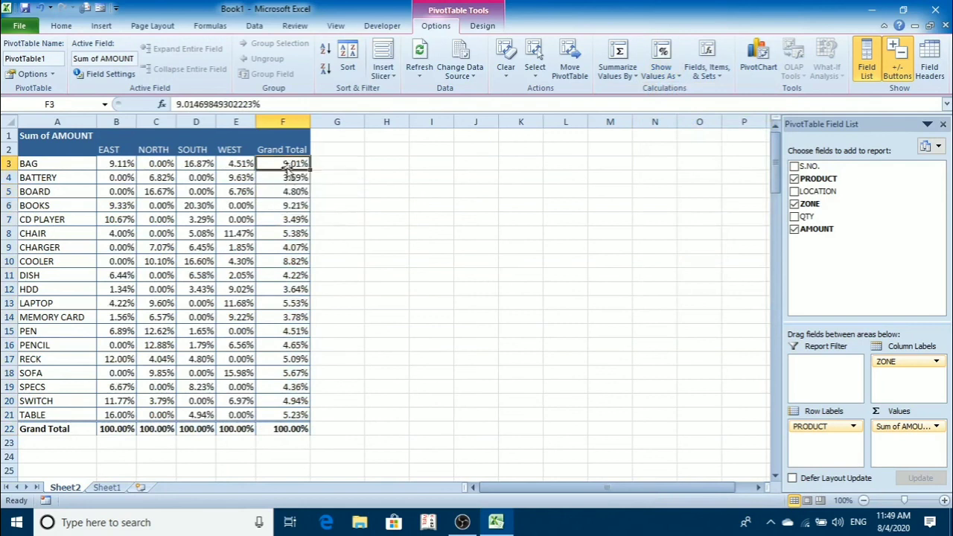
left_click(274, 430)
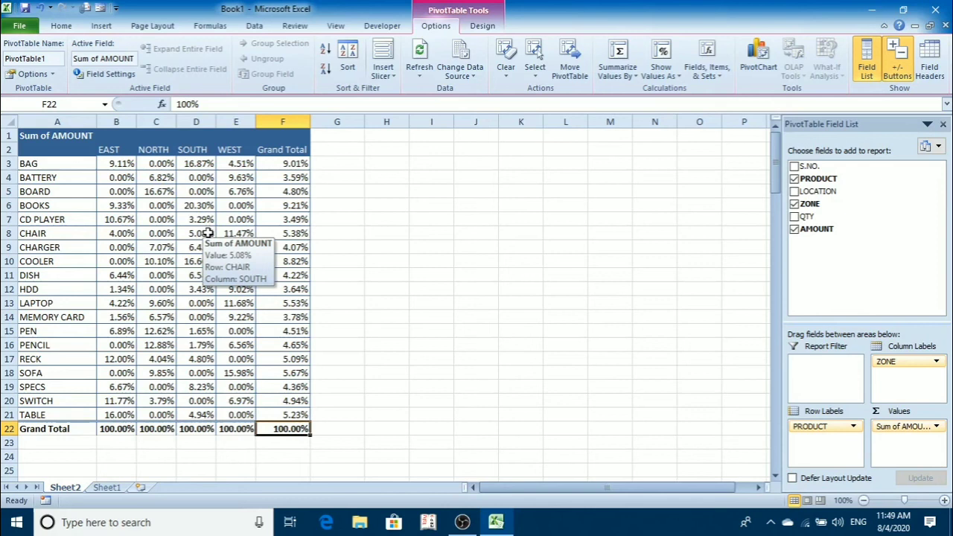
left_click(462, 522)
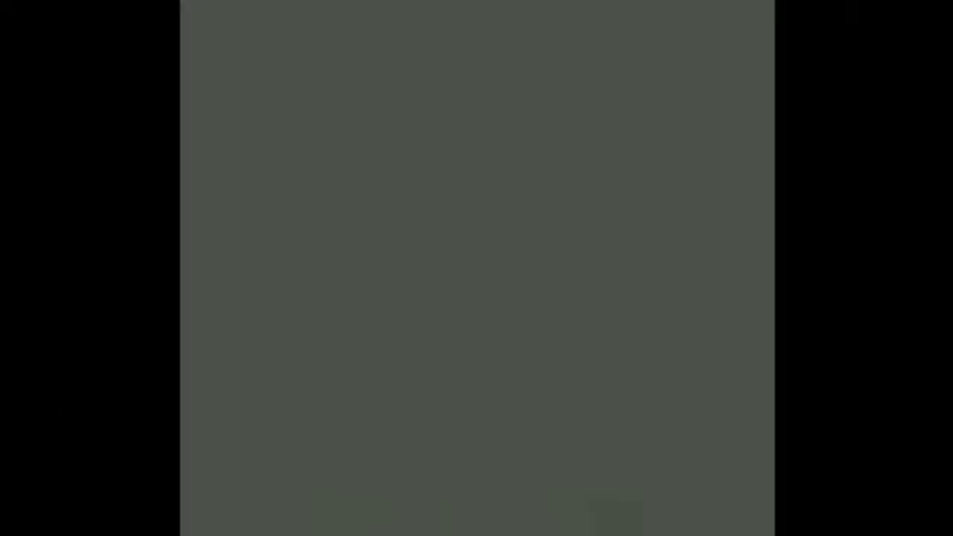